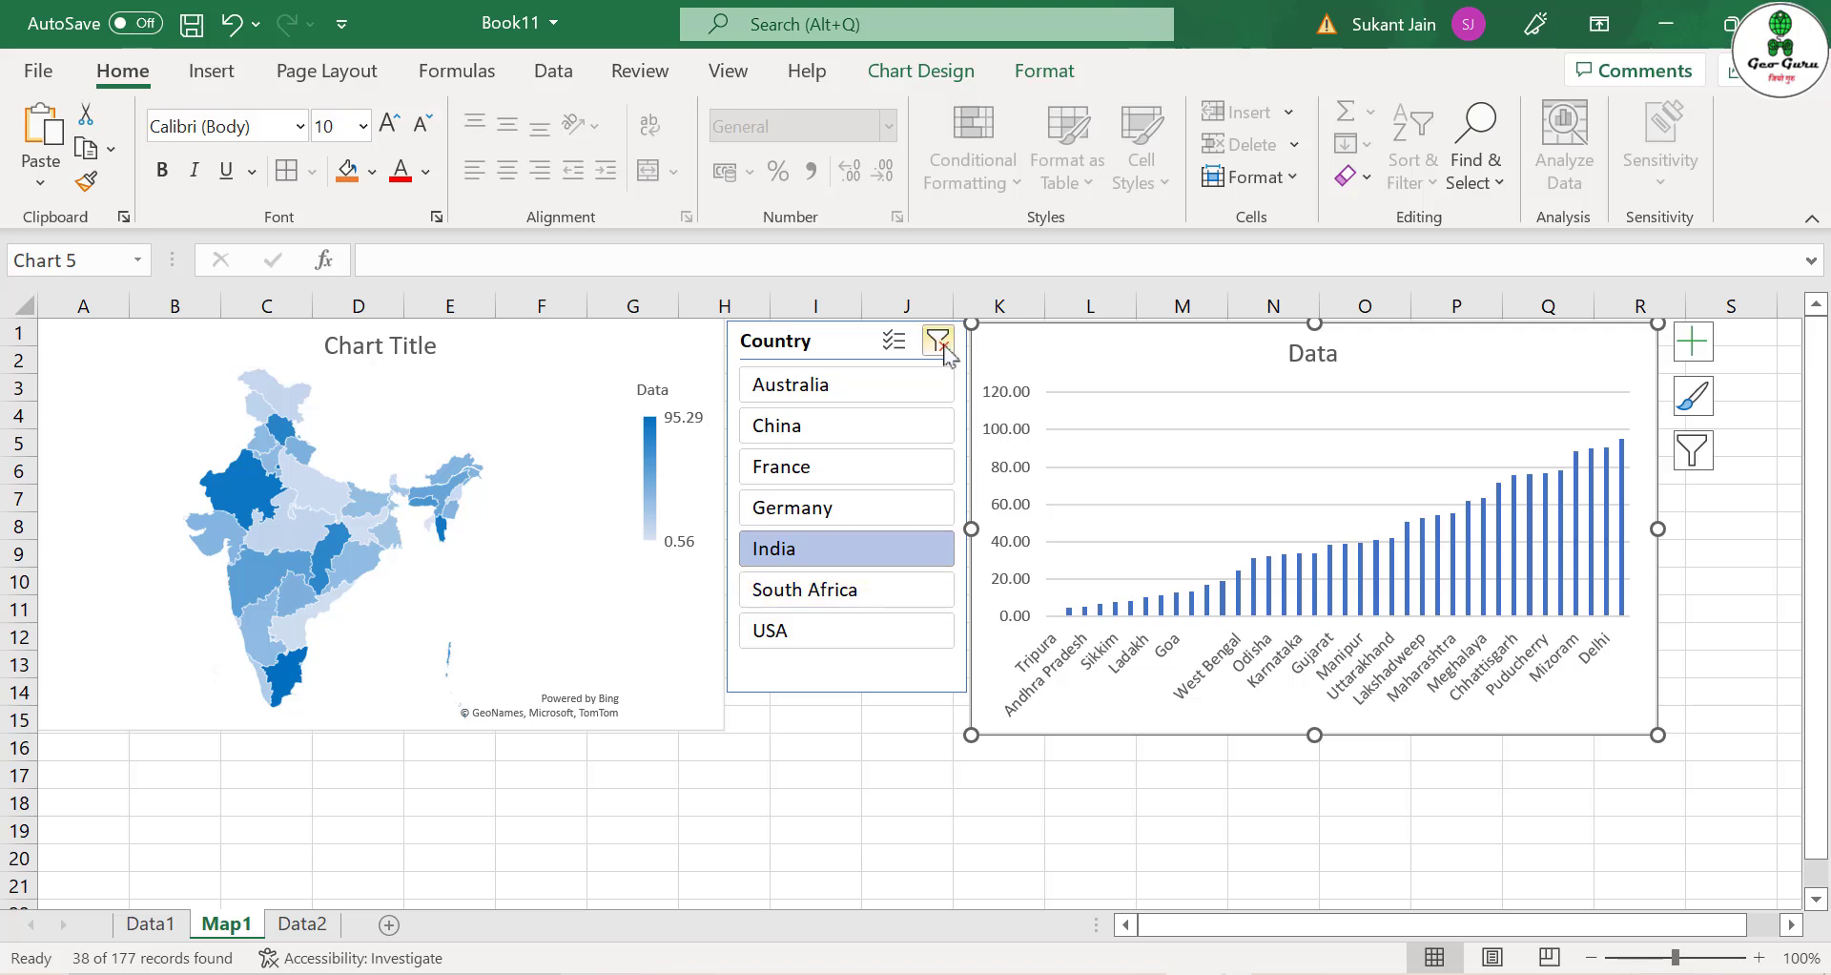
# Try the Country slicer on the map and column chart: filter by South Africa, clear the filter, and filter by France.
pyautogui.click(857, 595)
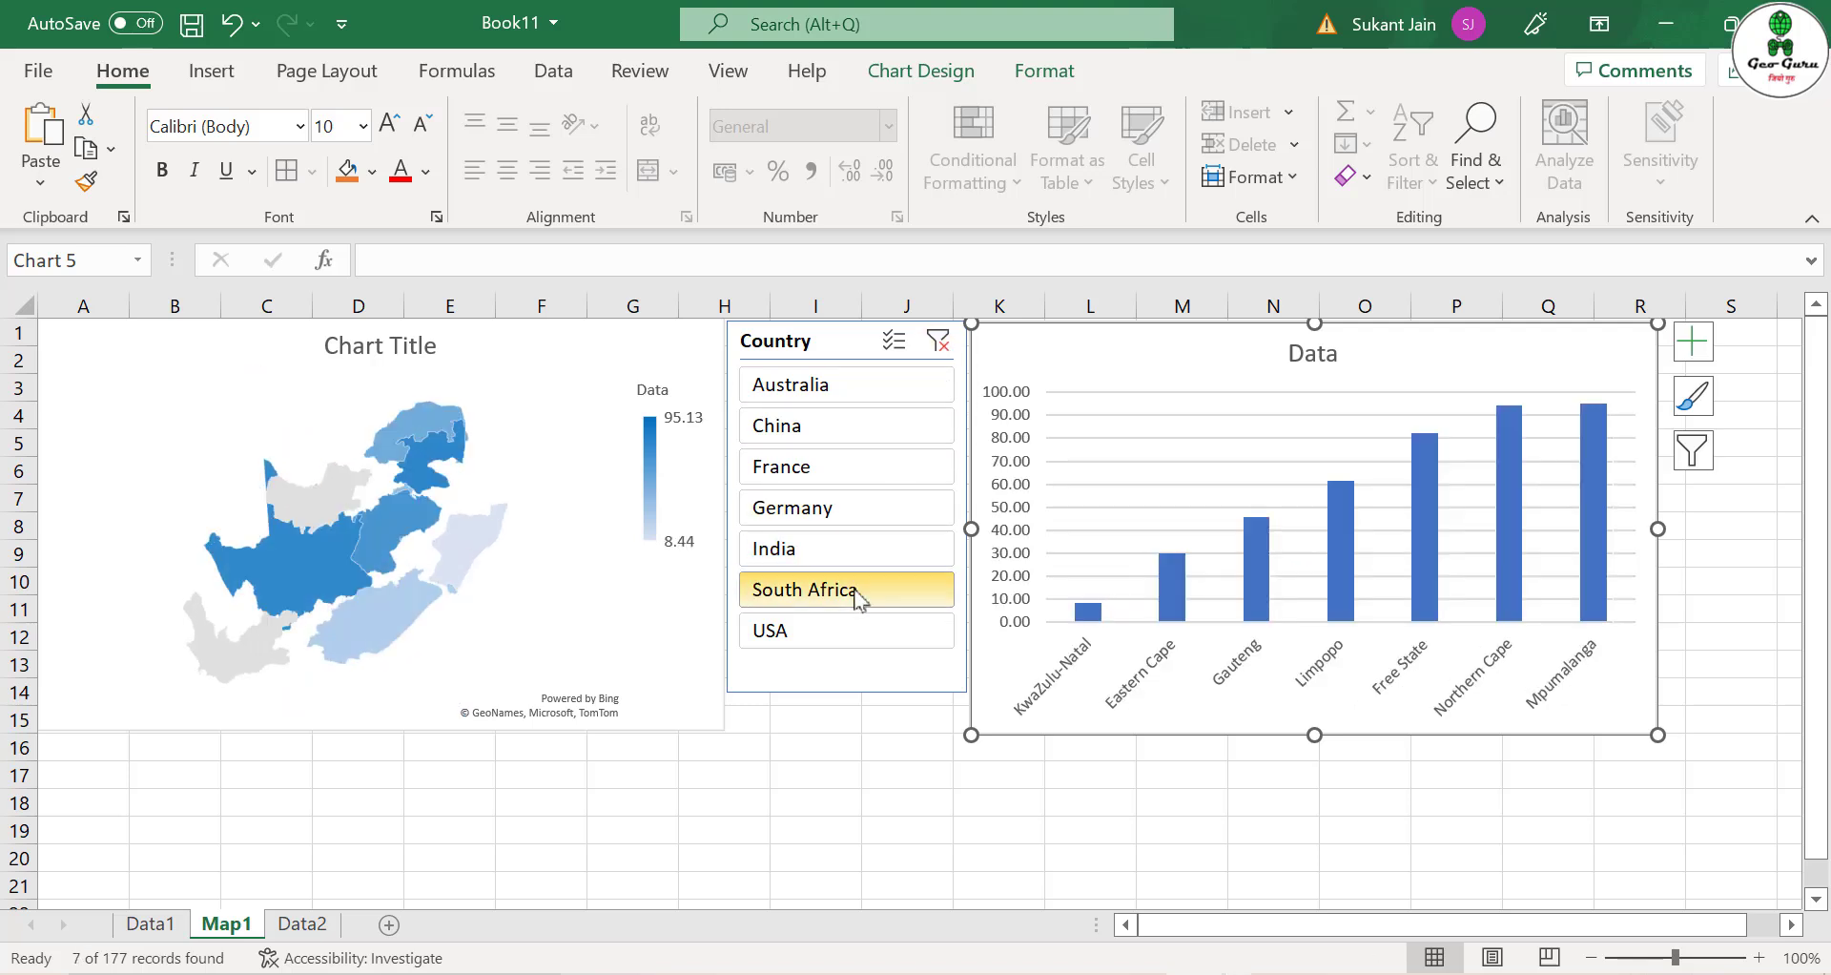
pyautogui.click(940, 341)
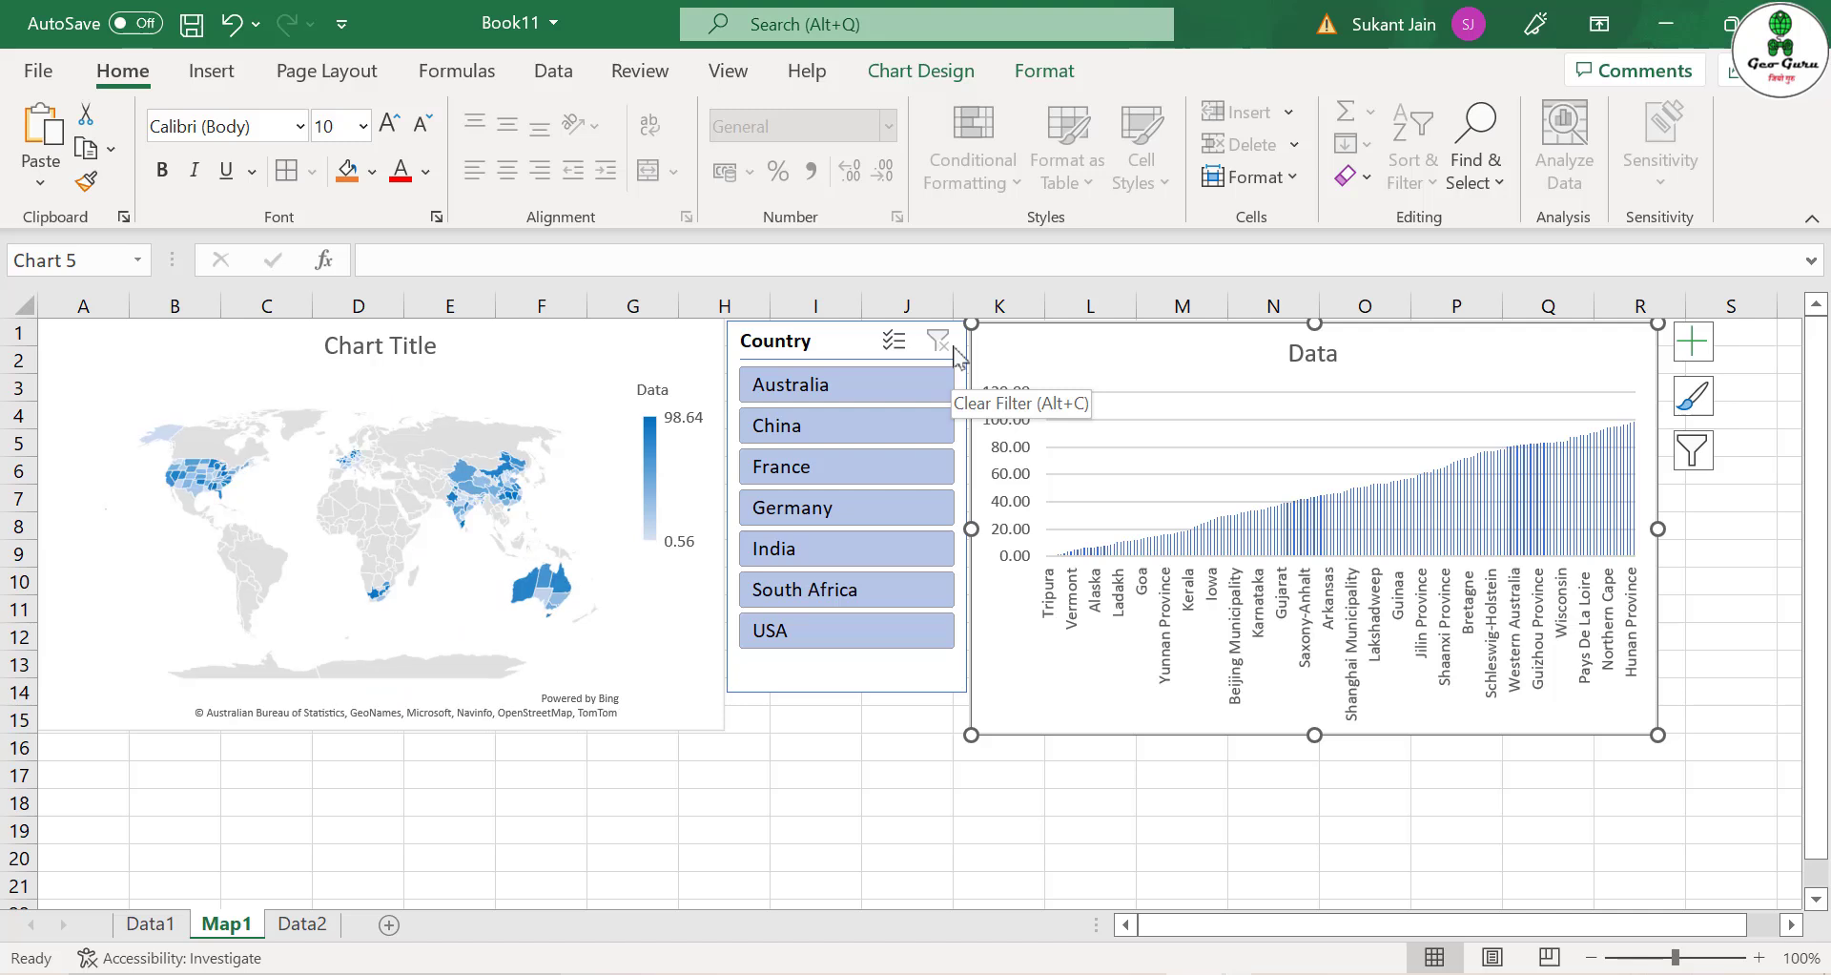
pyautogui.click(839, 463)
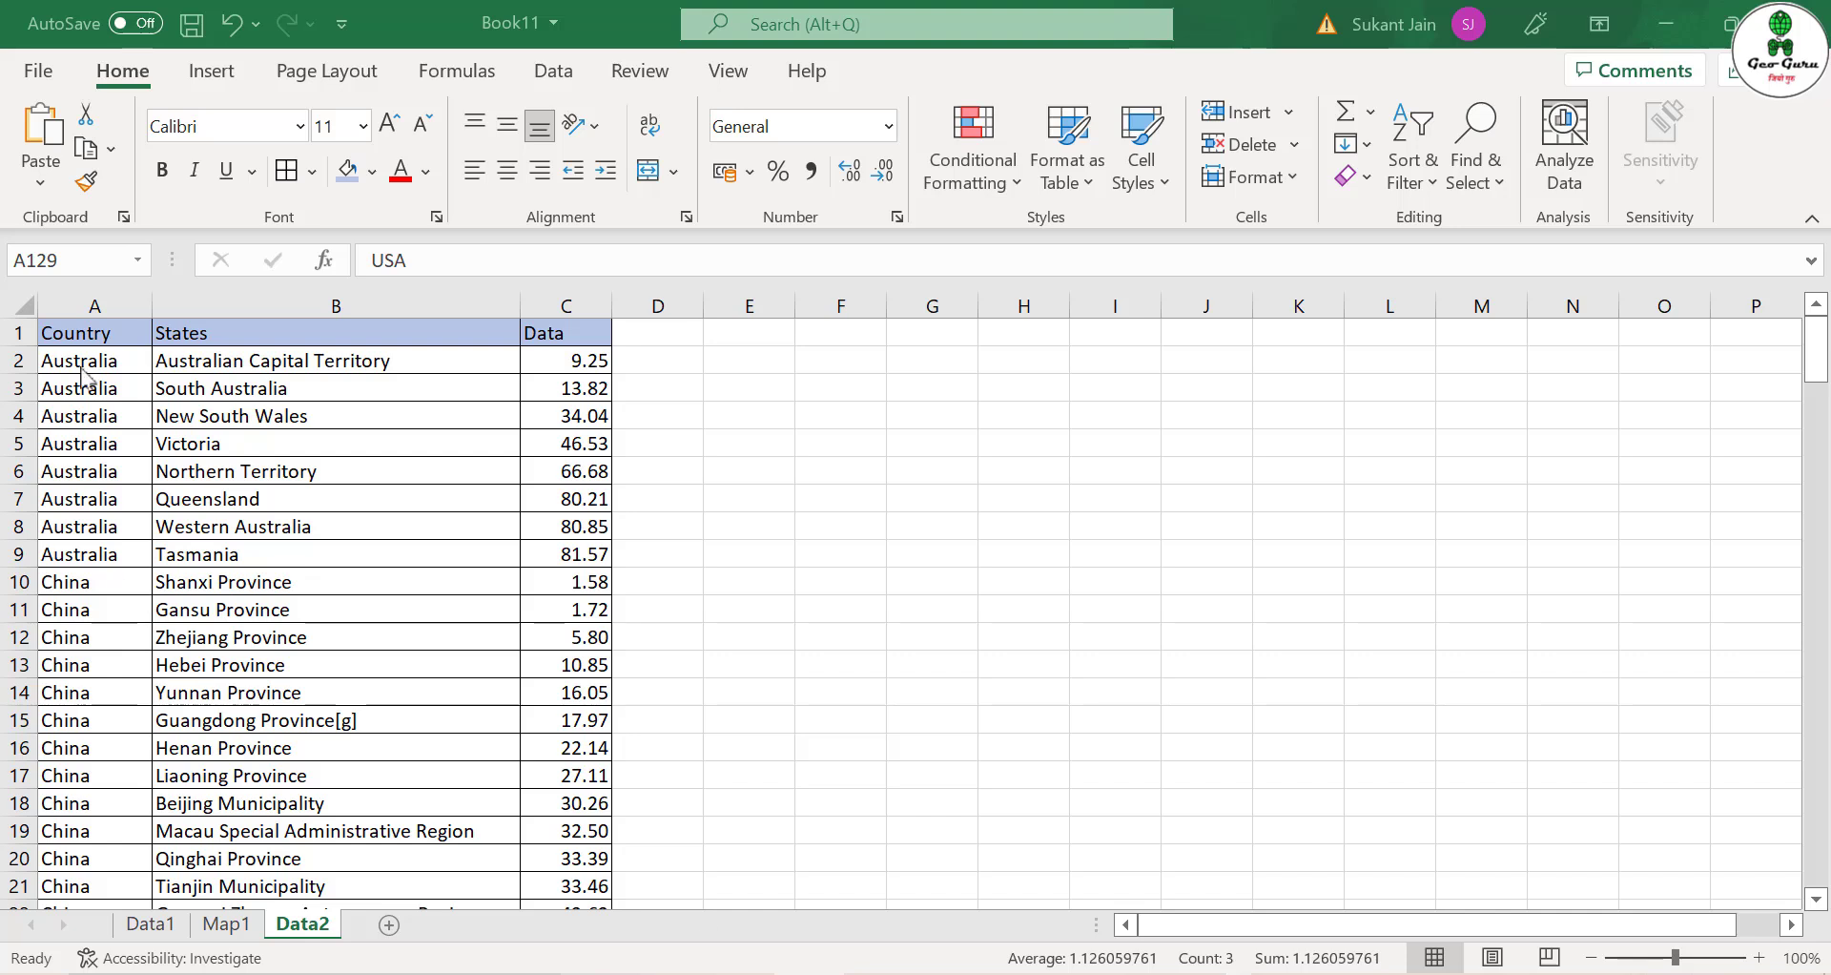
# Examine the Country, States and Data columns of the Data2 sheet one after another.
pyautogui.click(92, 305)
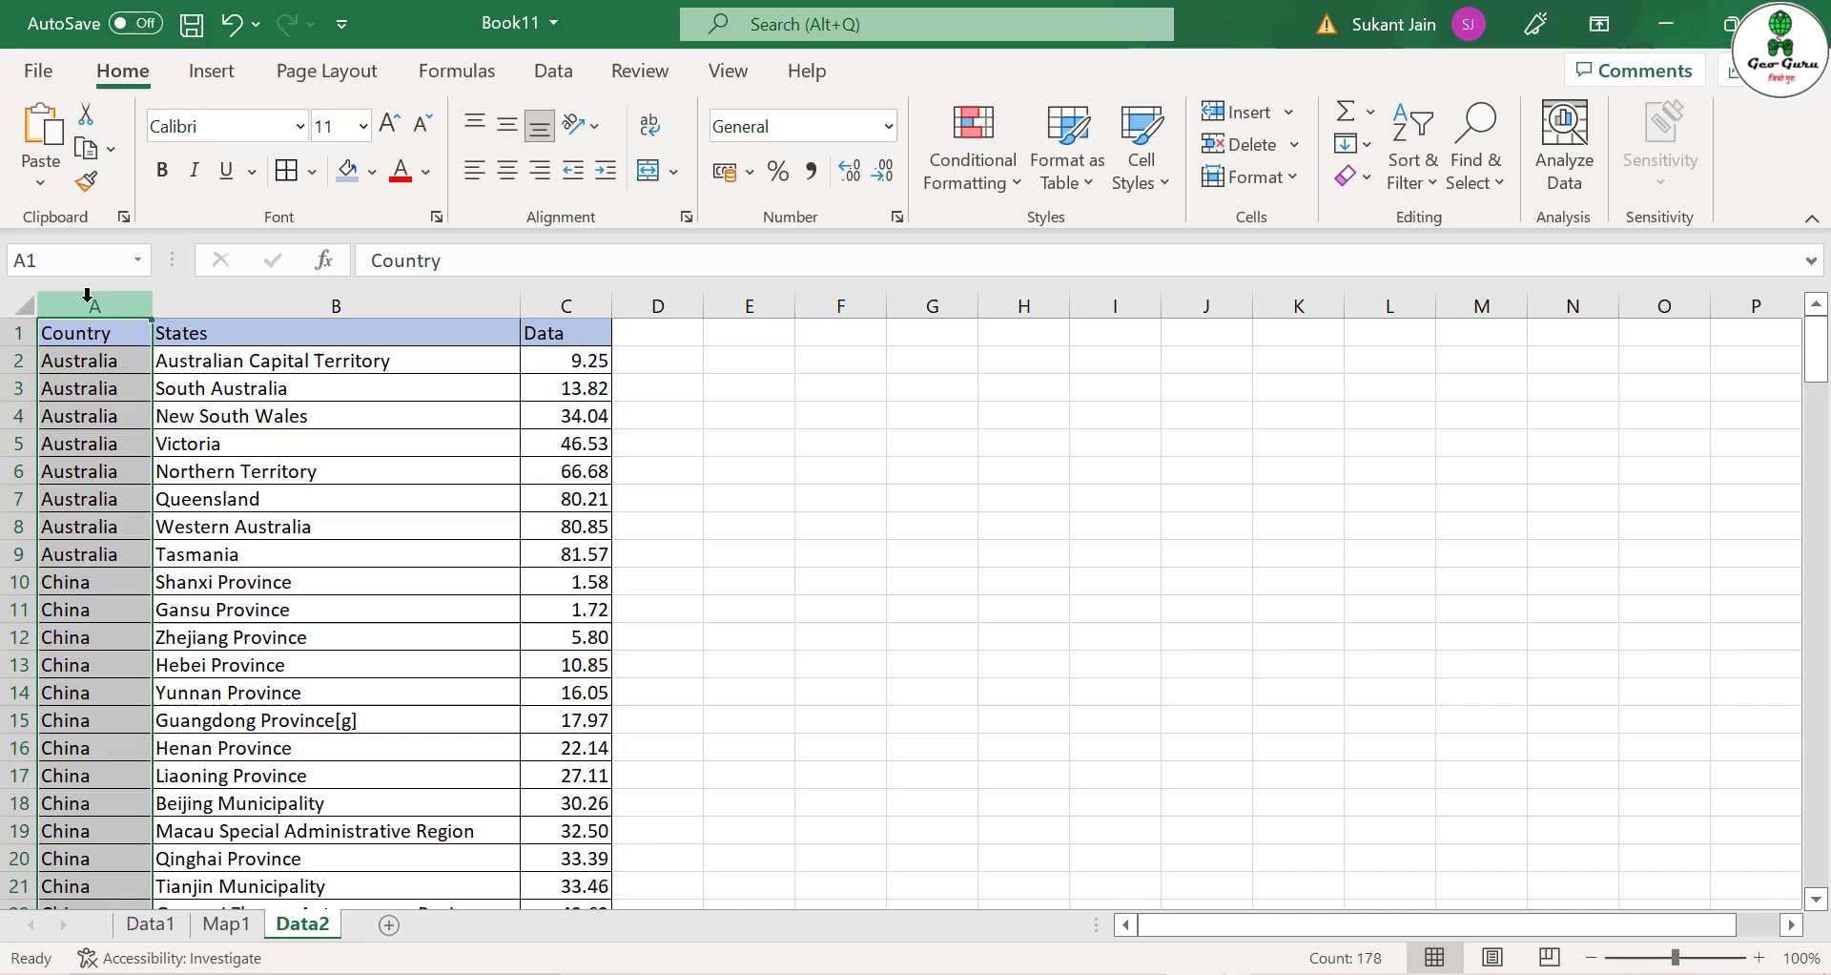
pyautogui.click(204, 305)
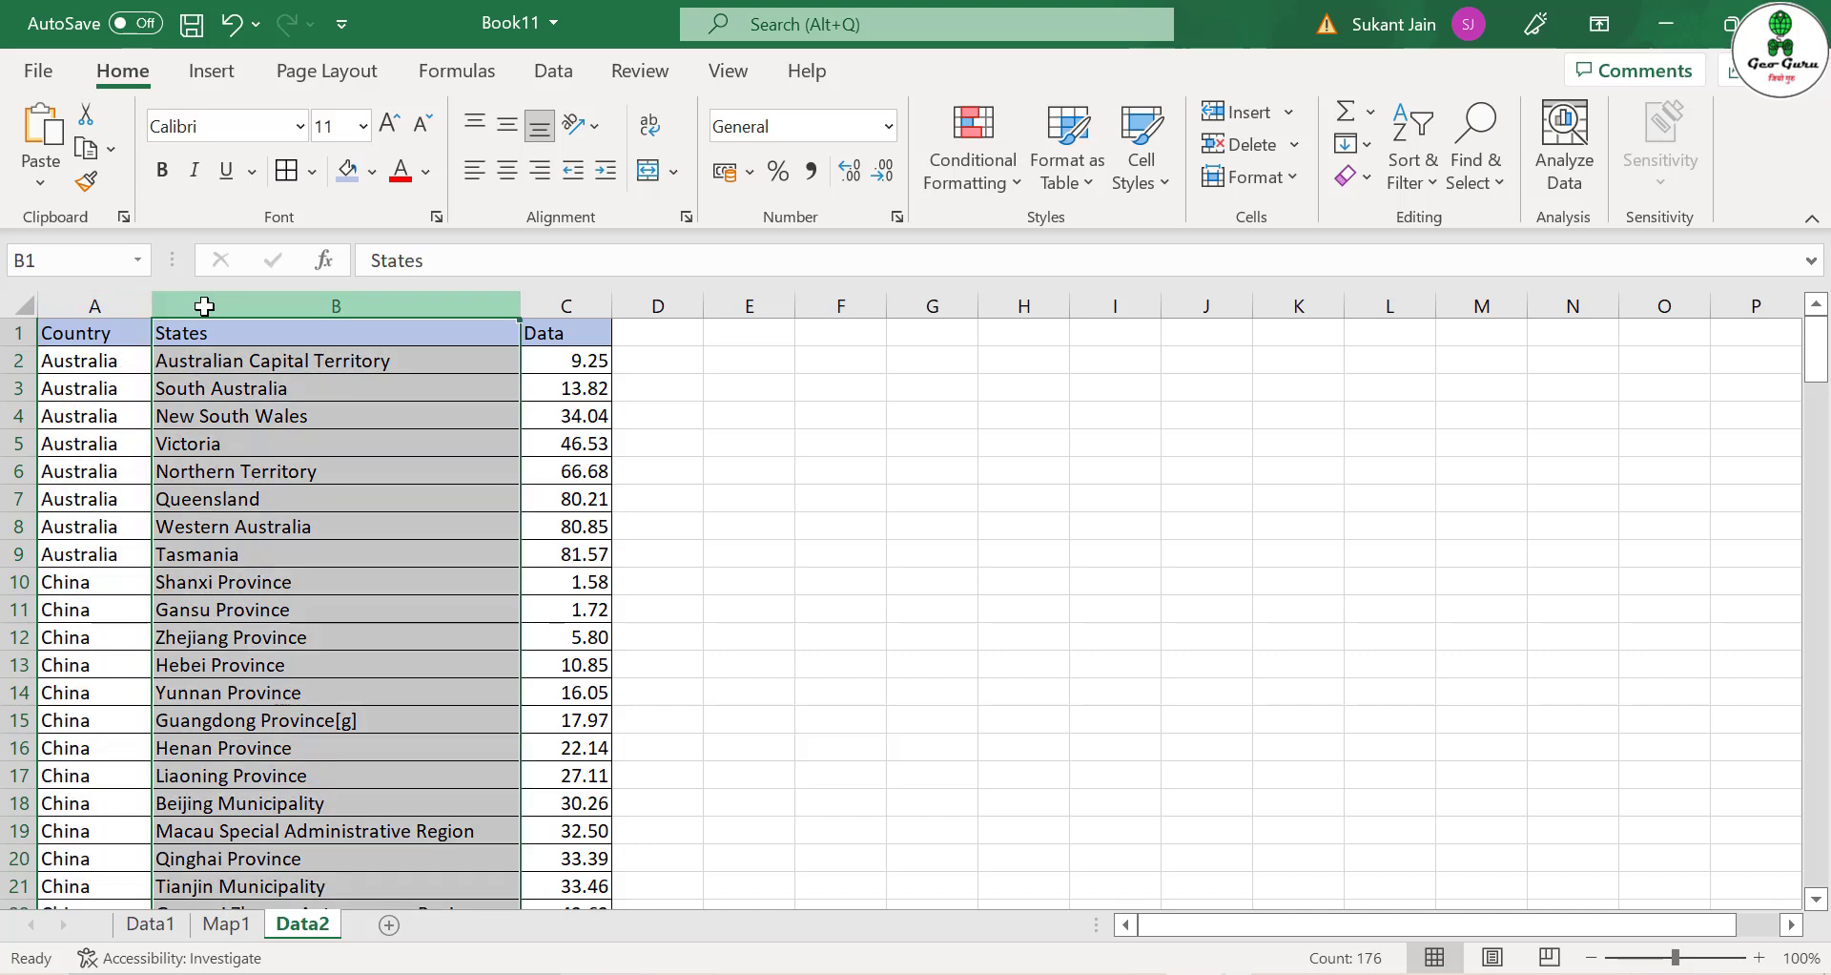
pyautogui.click(539, 313)
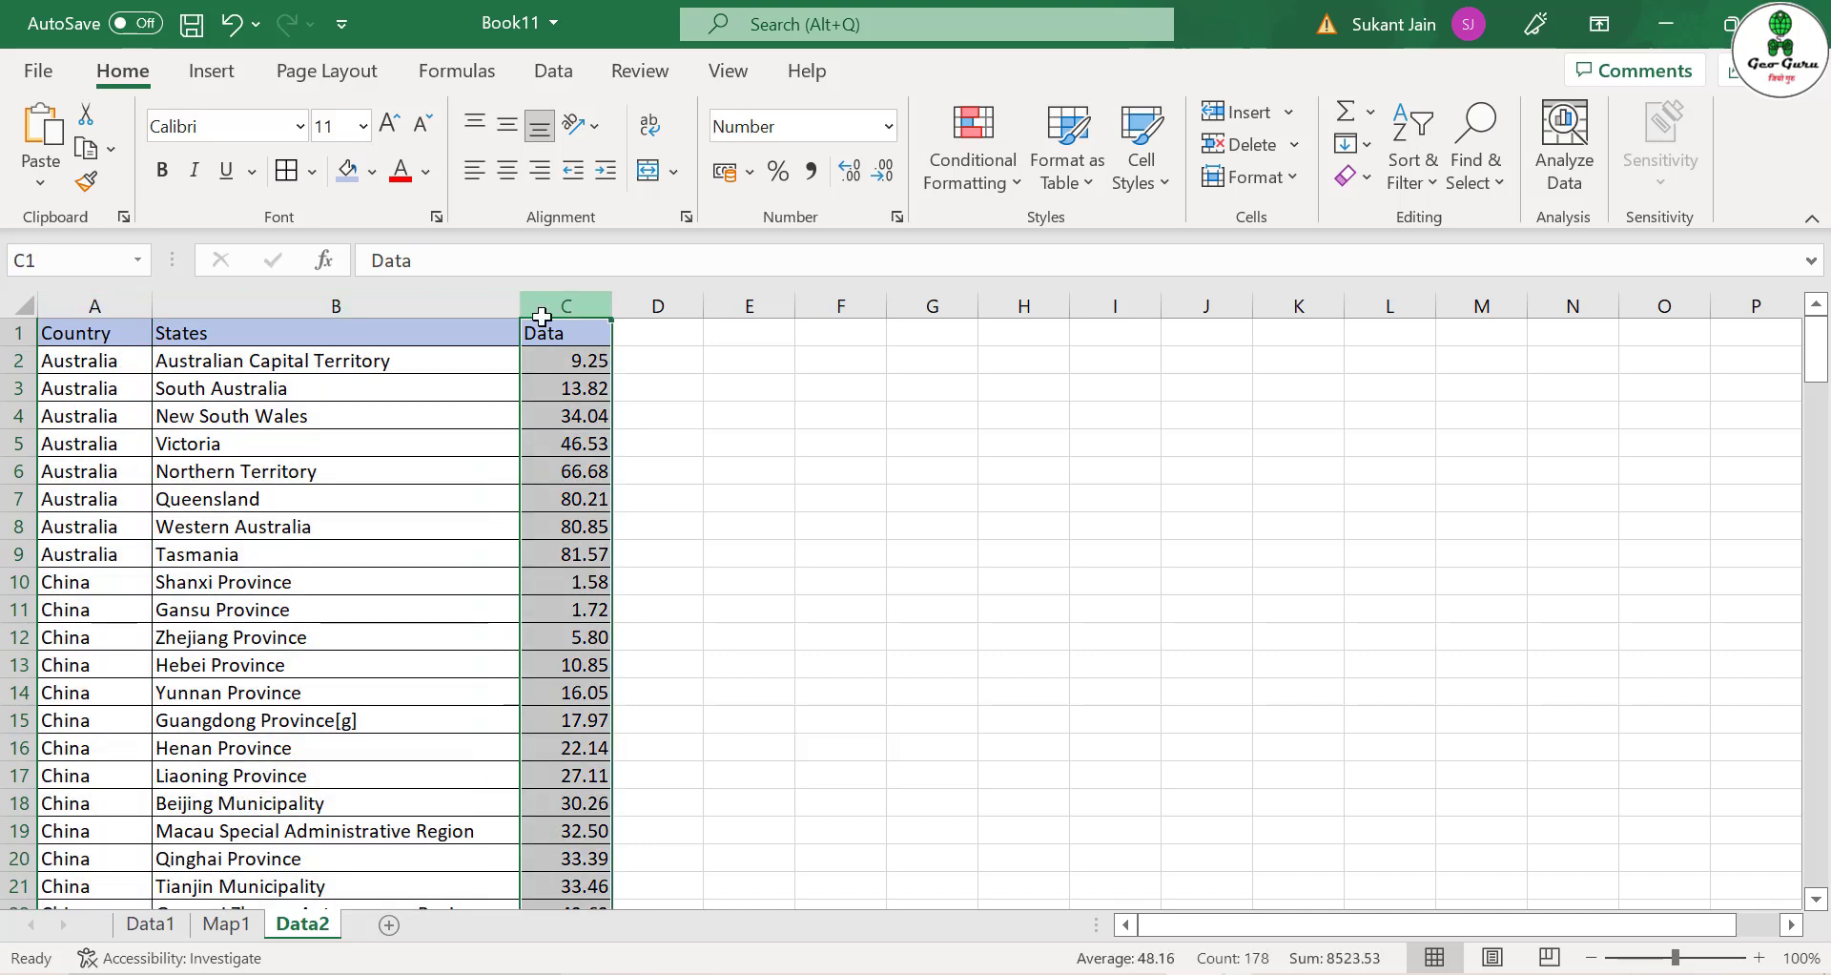
# Convert the data range A1:C178 on the Data2 sheet into a table with headers.
pyautogui.click(398, 514)
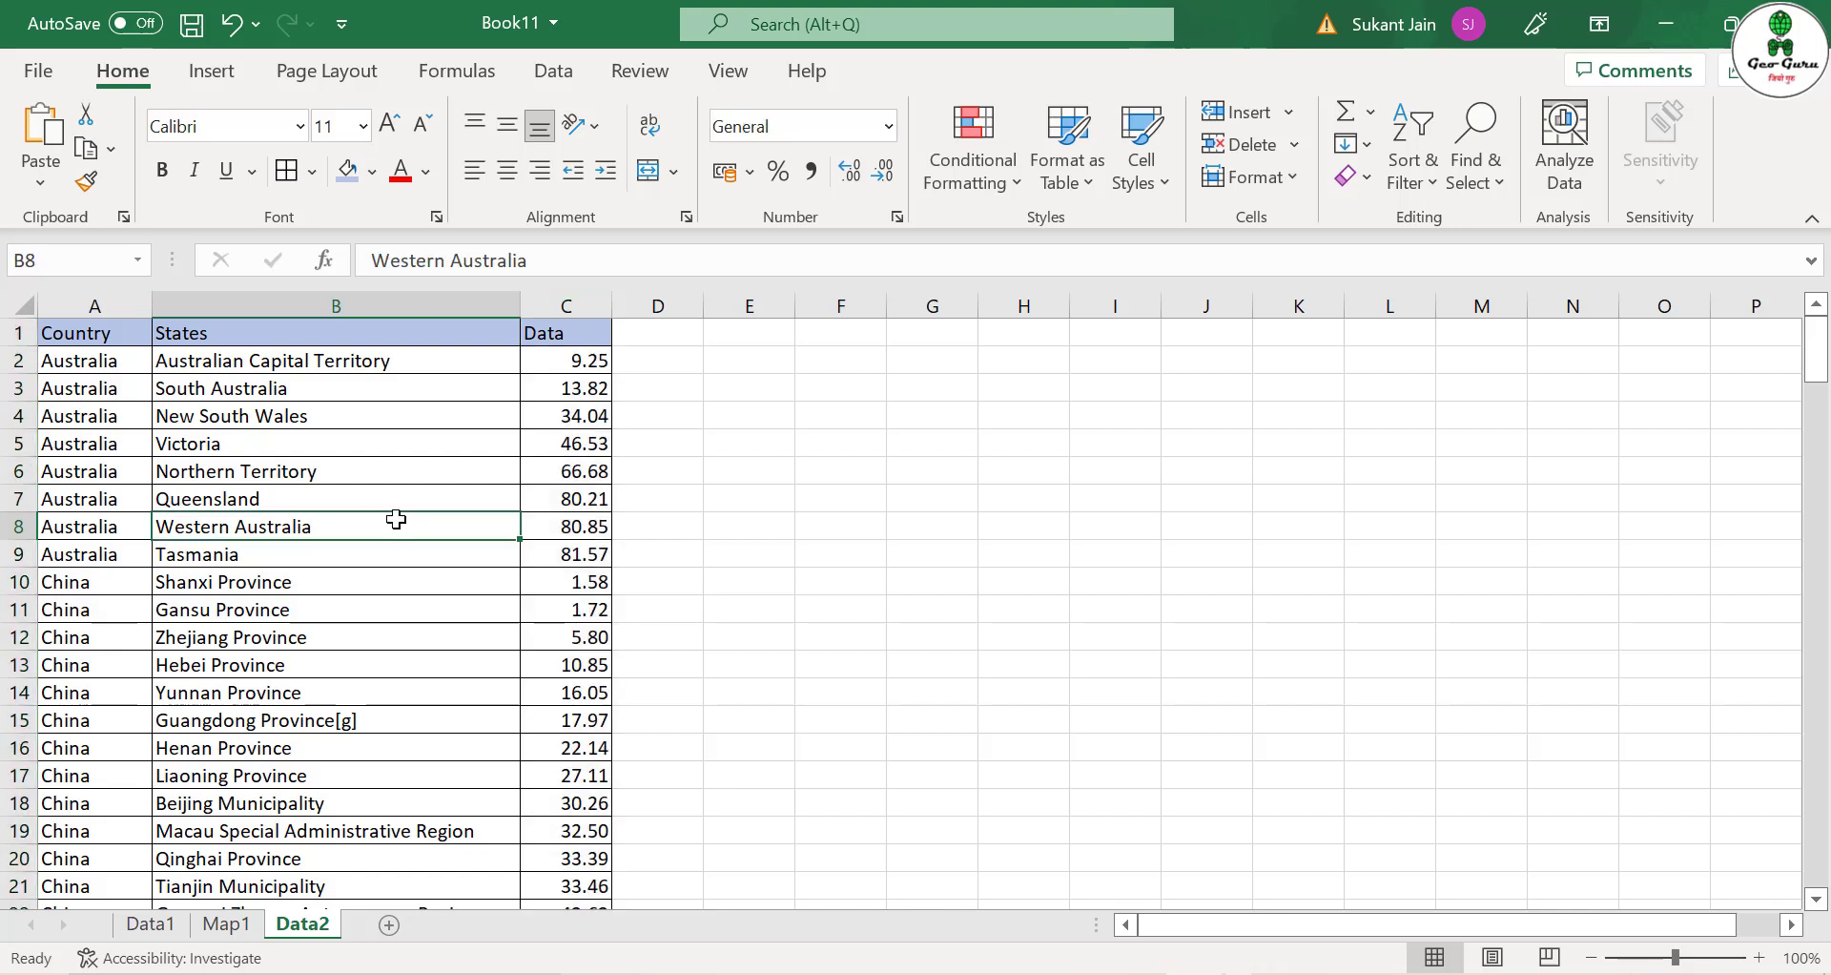
pyautogui.click(213, 73)
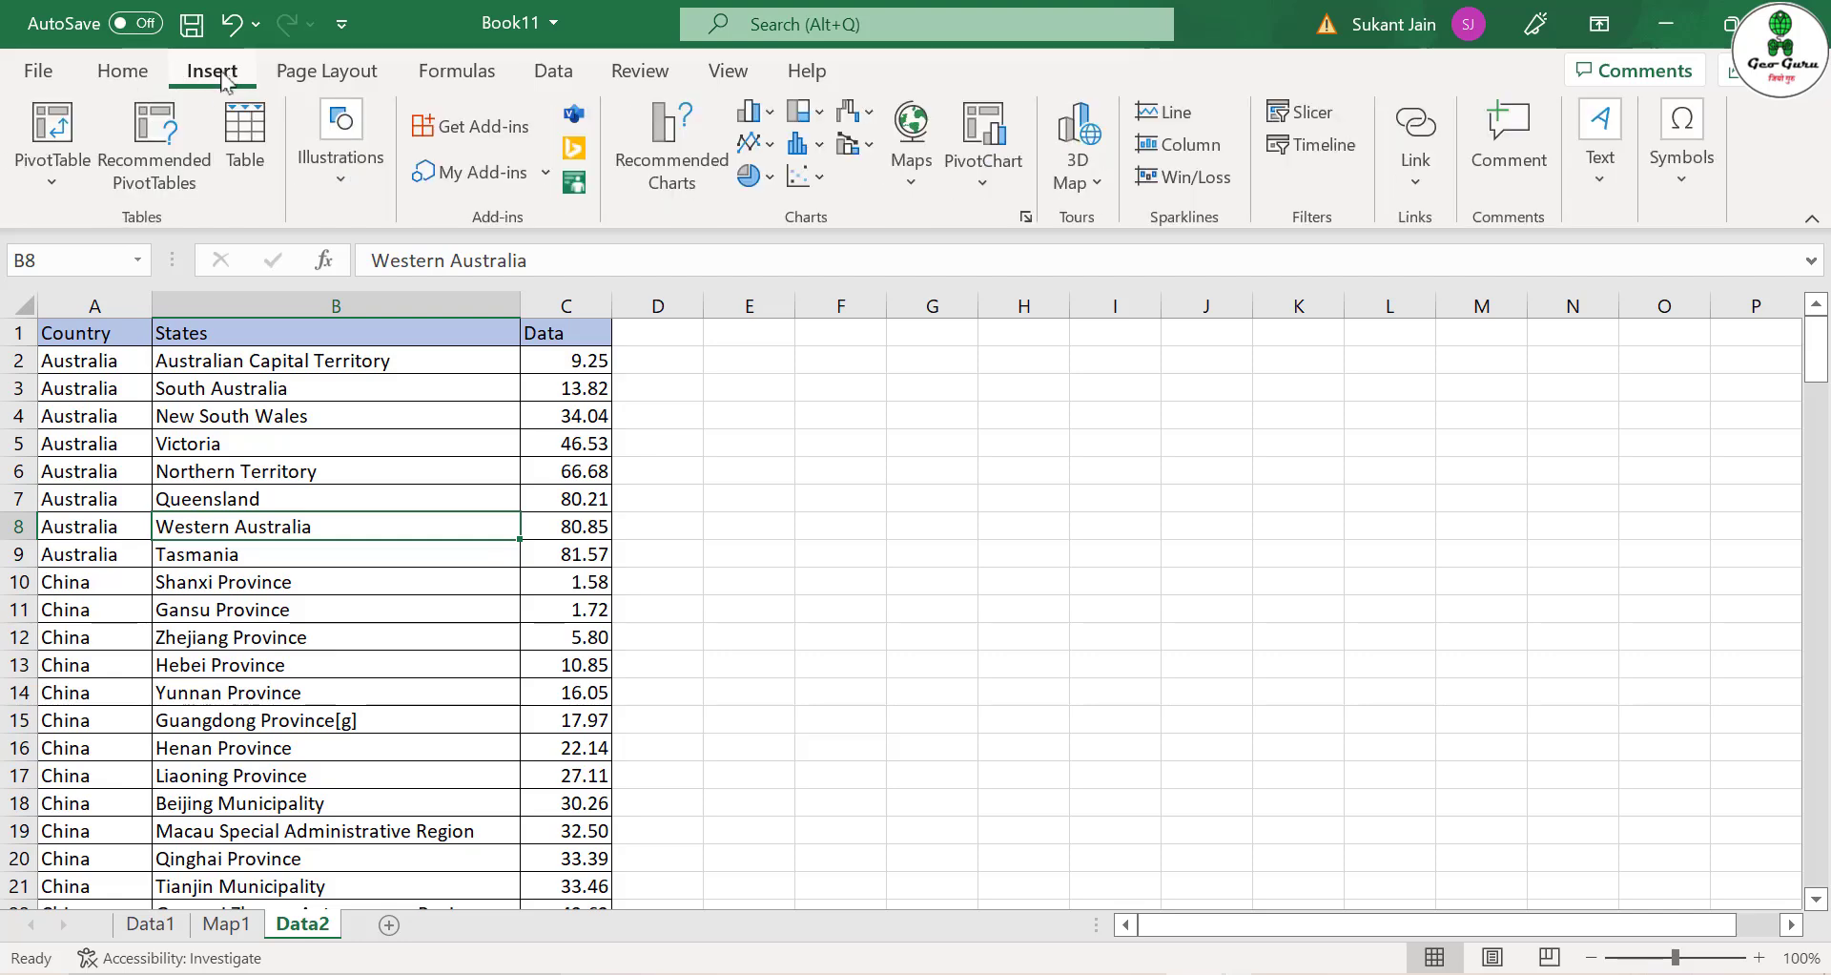
pyautogui.click(245, 153)
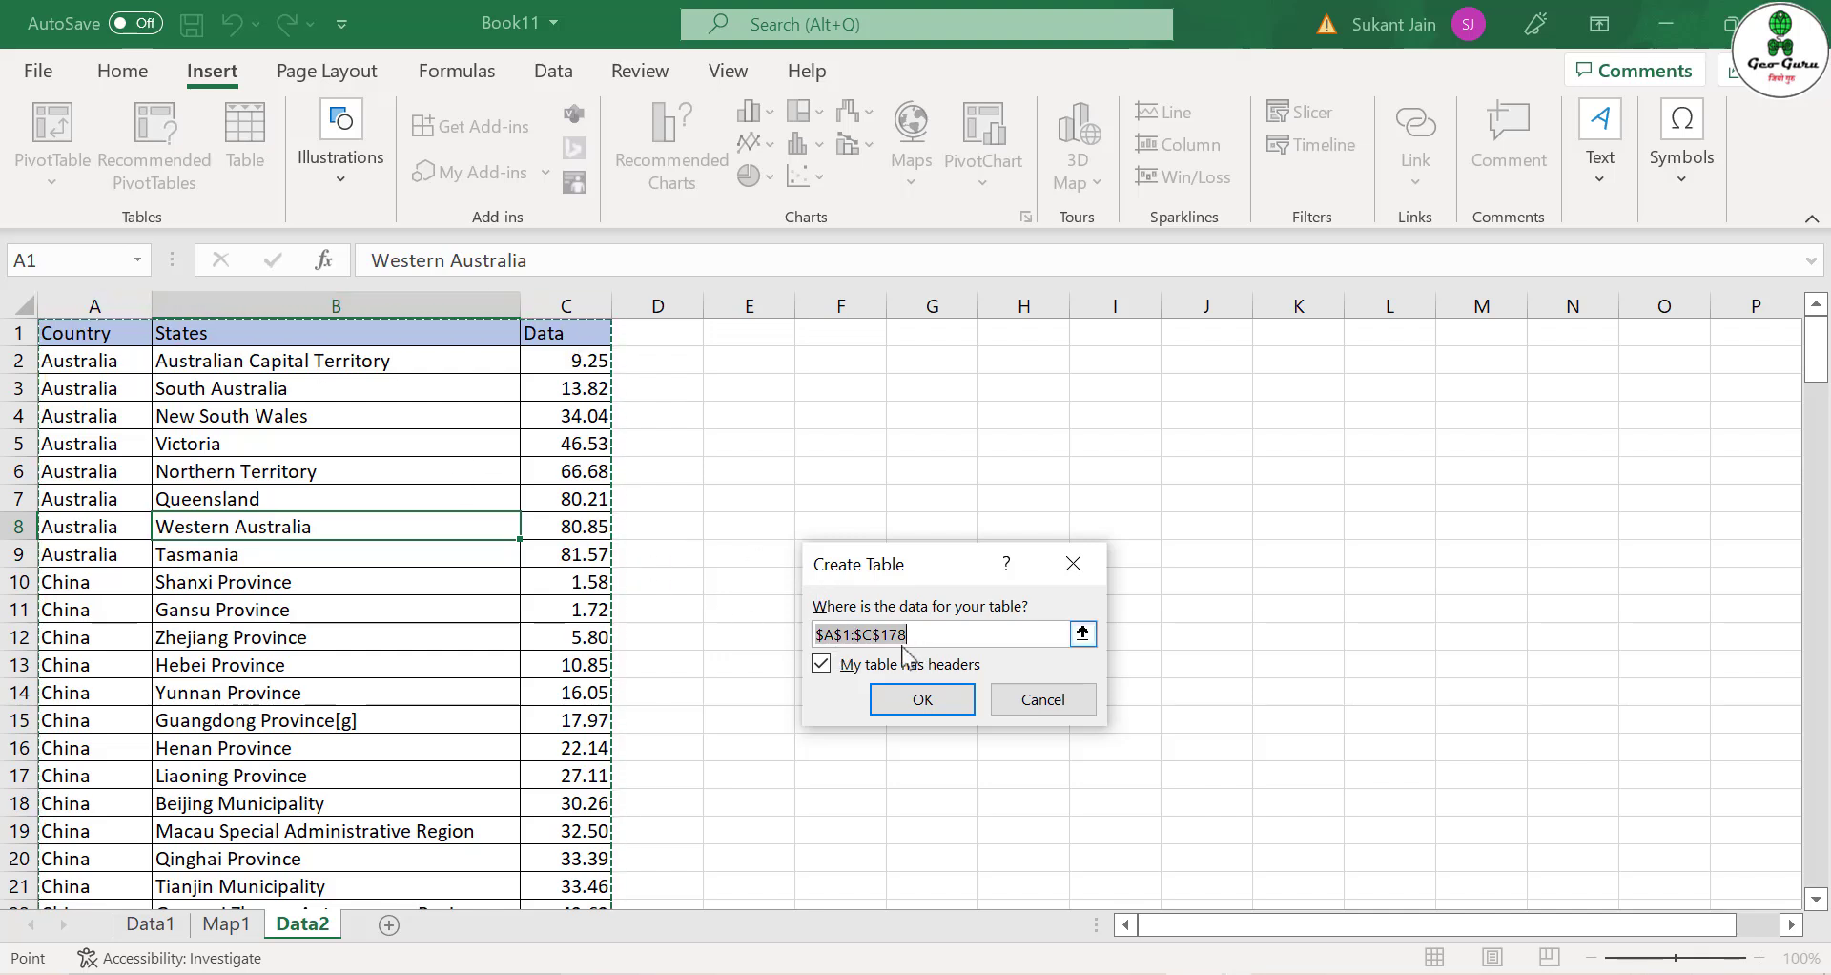
pyautogui.moveTo(1828, 387); pyautogui.dragTo(1526, 839)
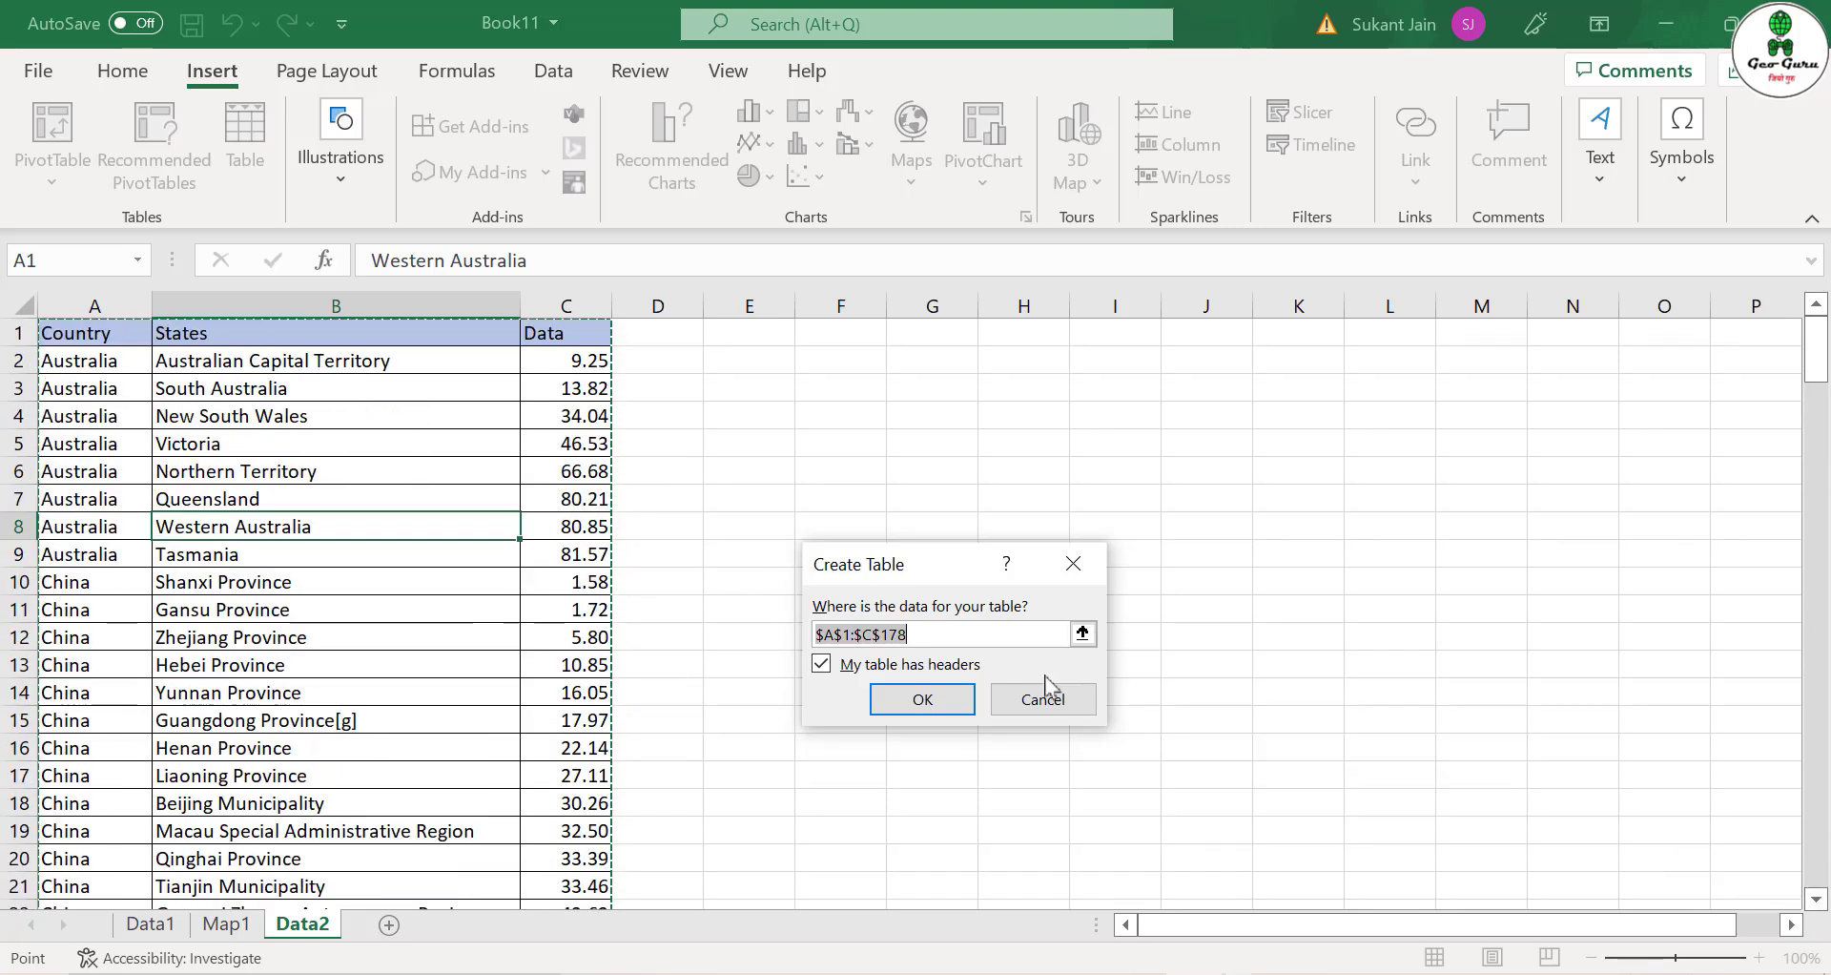
pyautogui.click(922, 700)
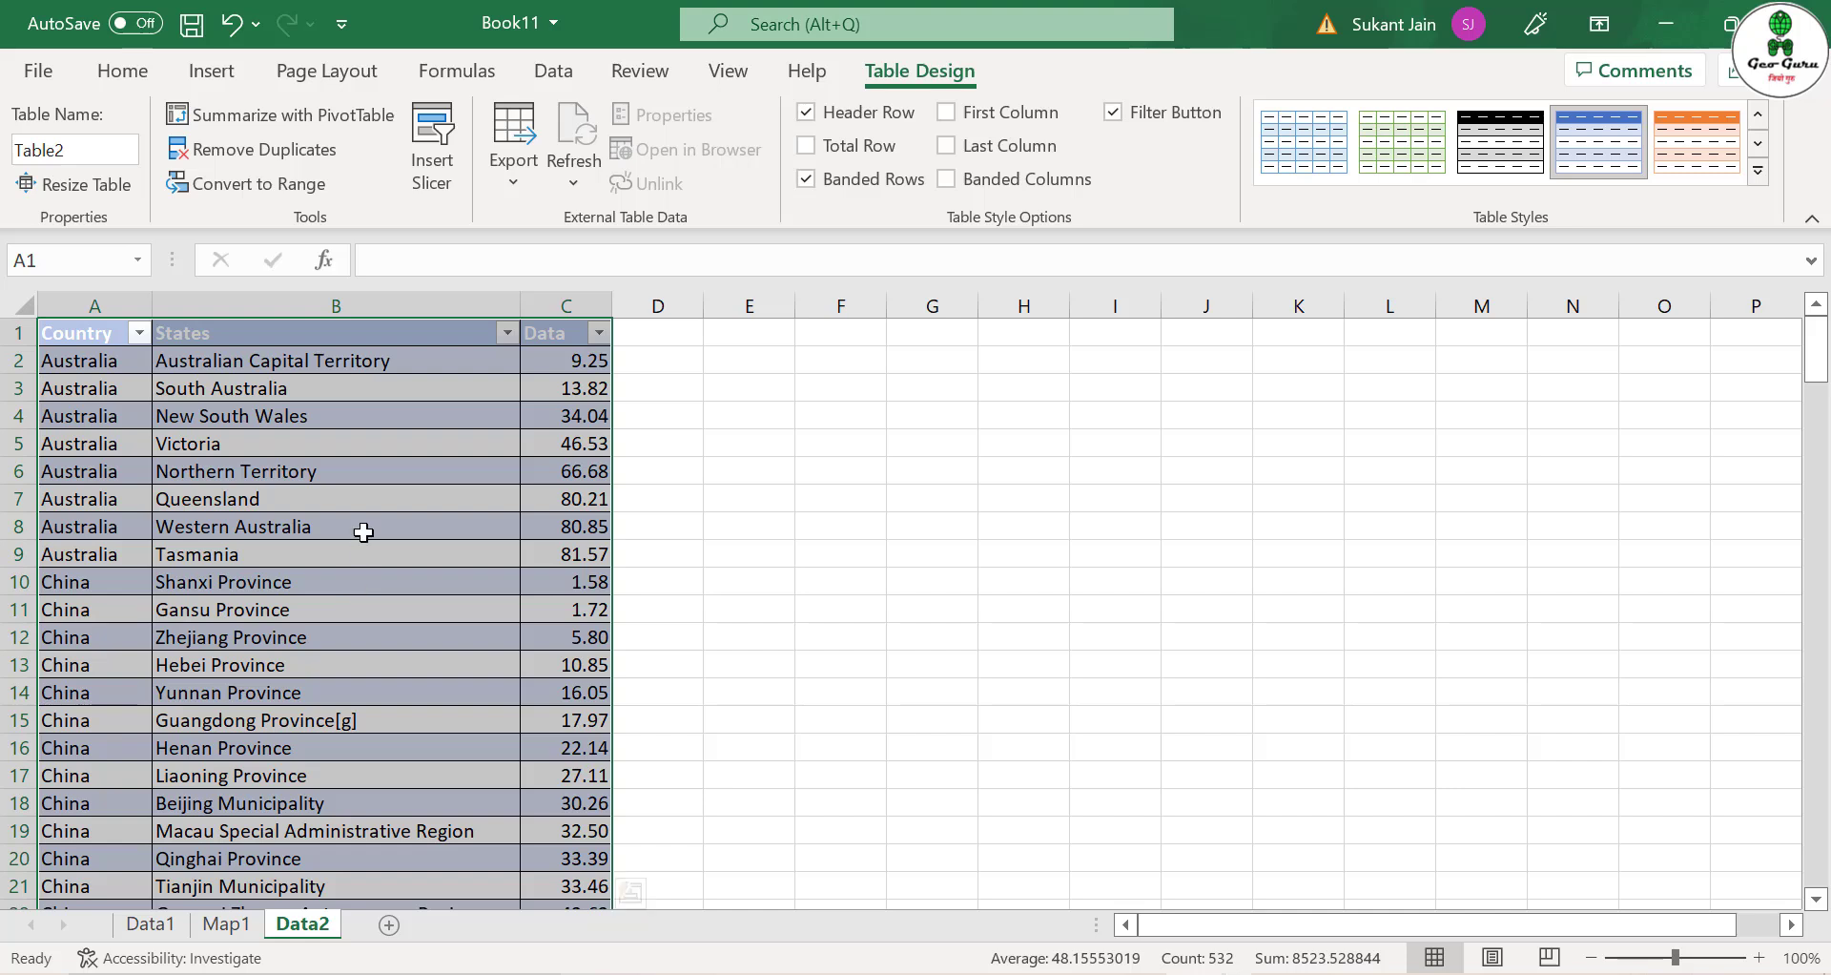
# Insert a Filled Map chart based on the table's States and Data columns.
pyautogui.click(324, 304)
pyautogui.moveTo(320, 304); pyautogui.dragTo(548, 306)
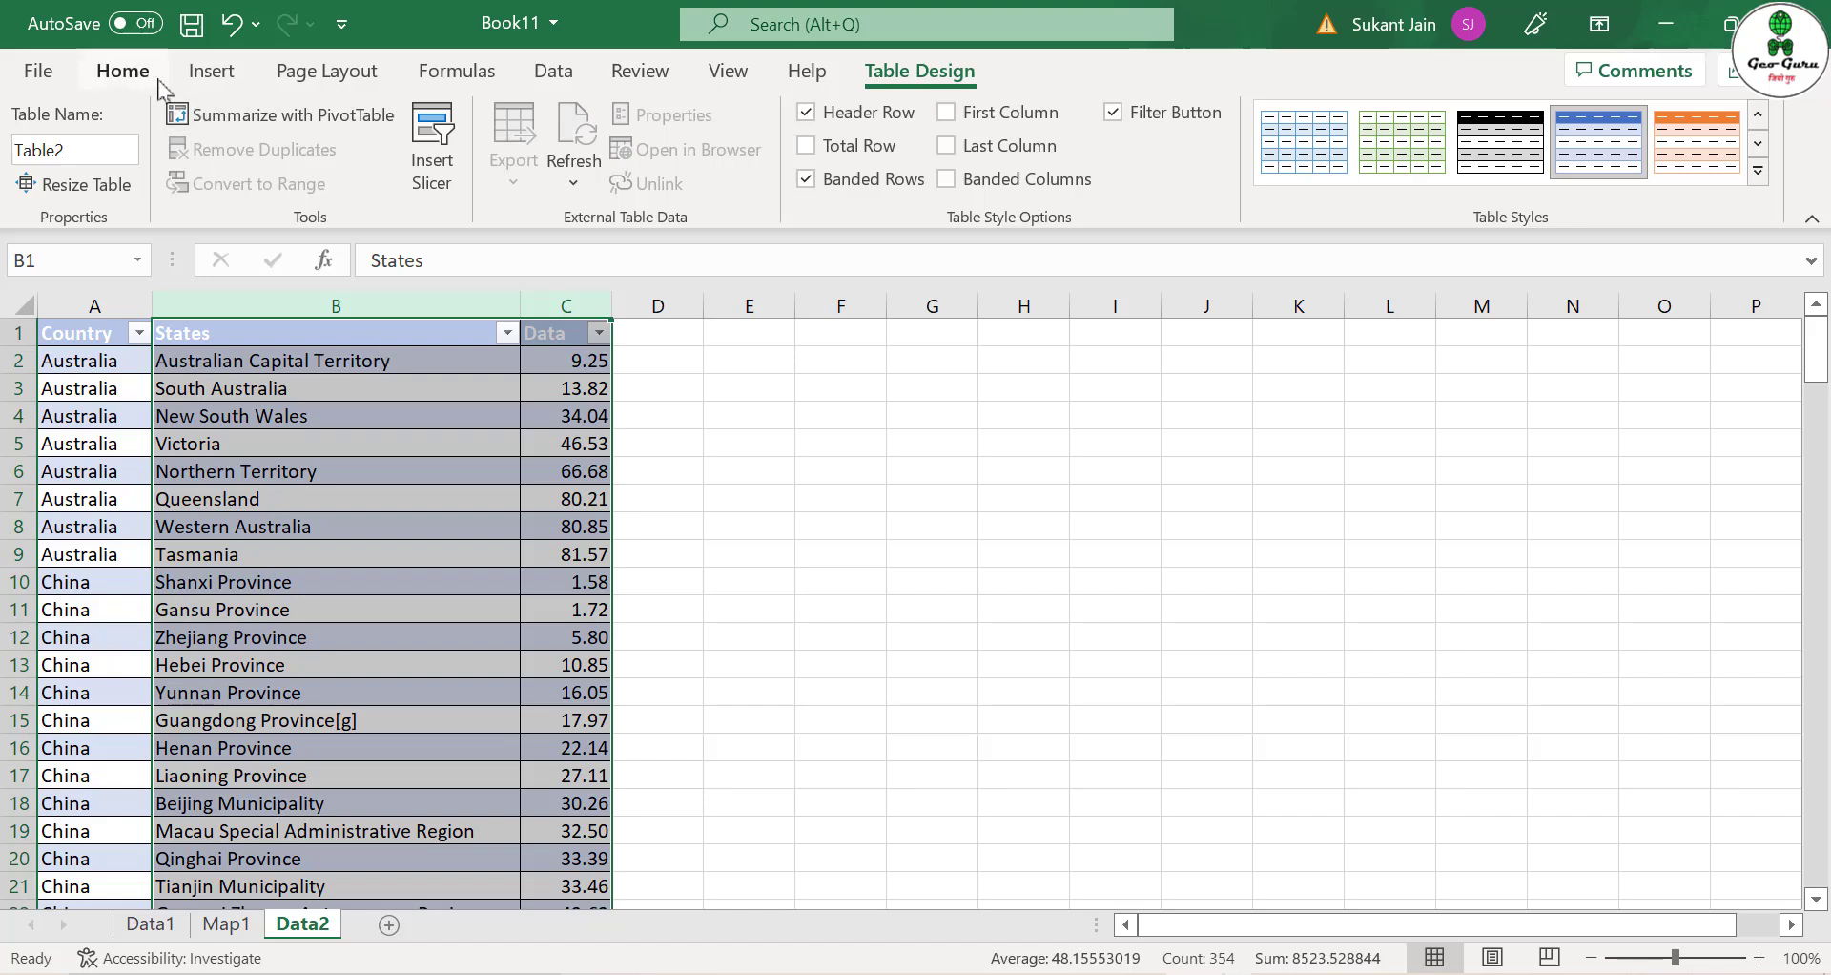
pyautogui.click(211, 72)
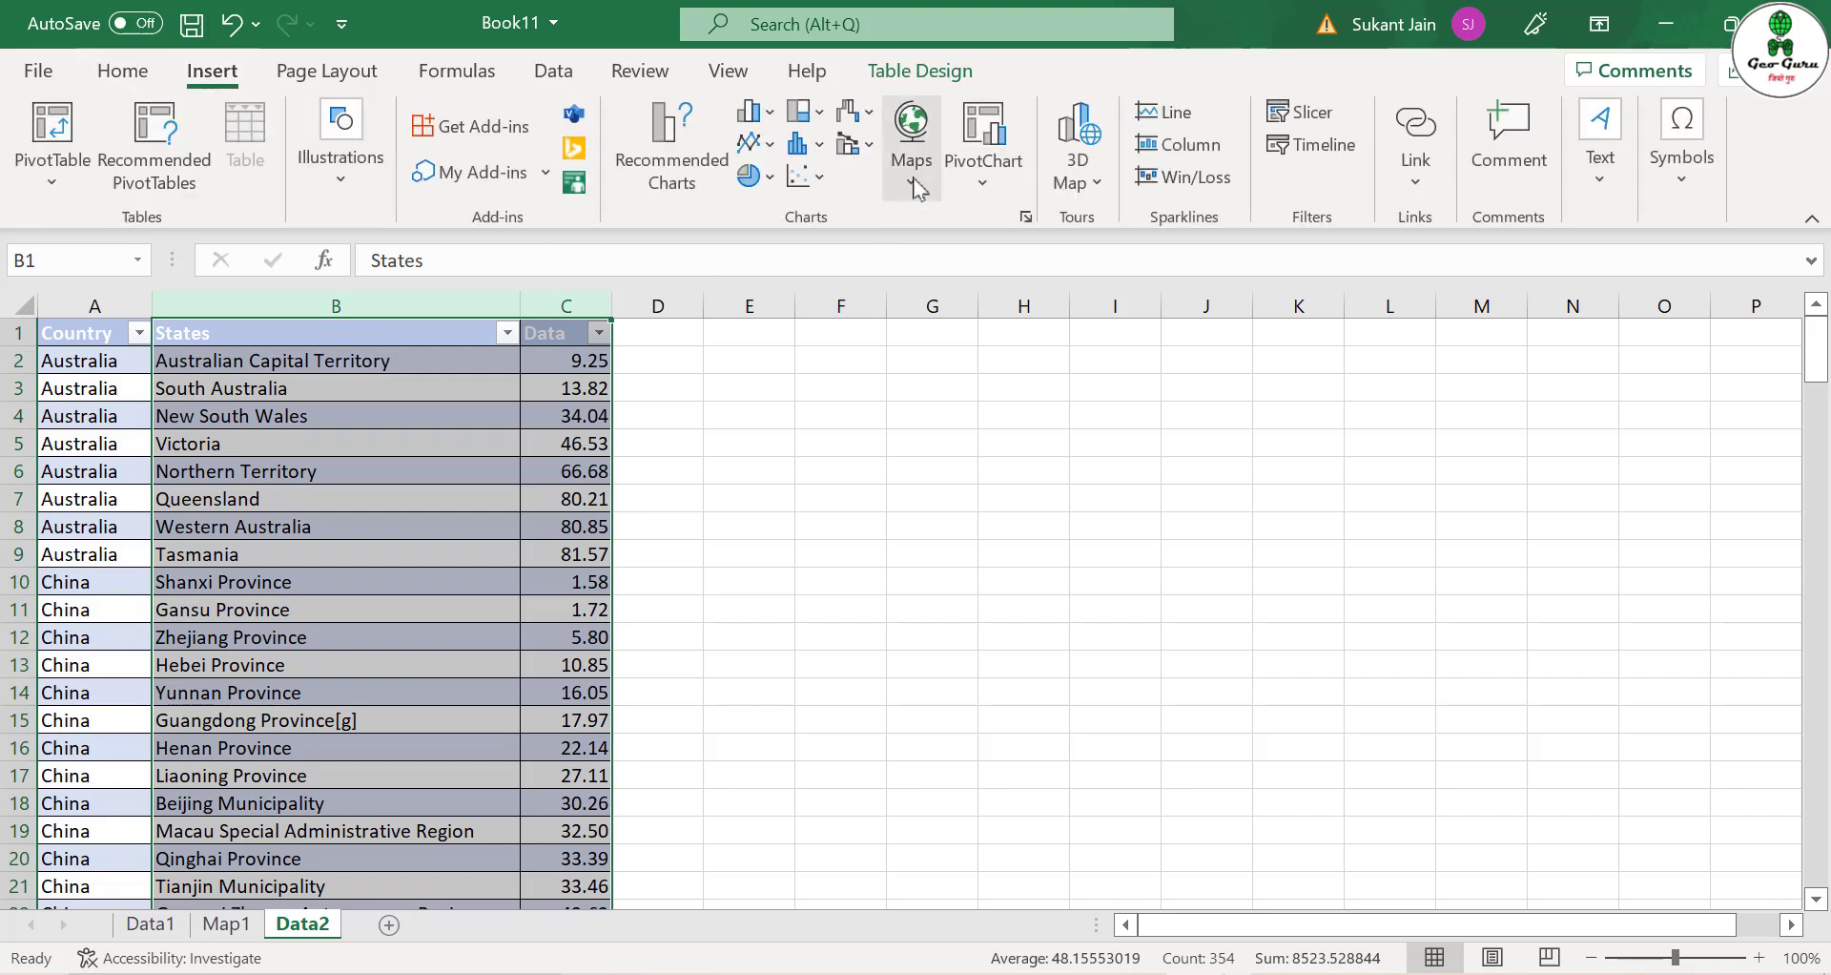
pyautogui.click(913, 186)
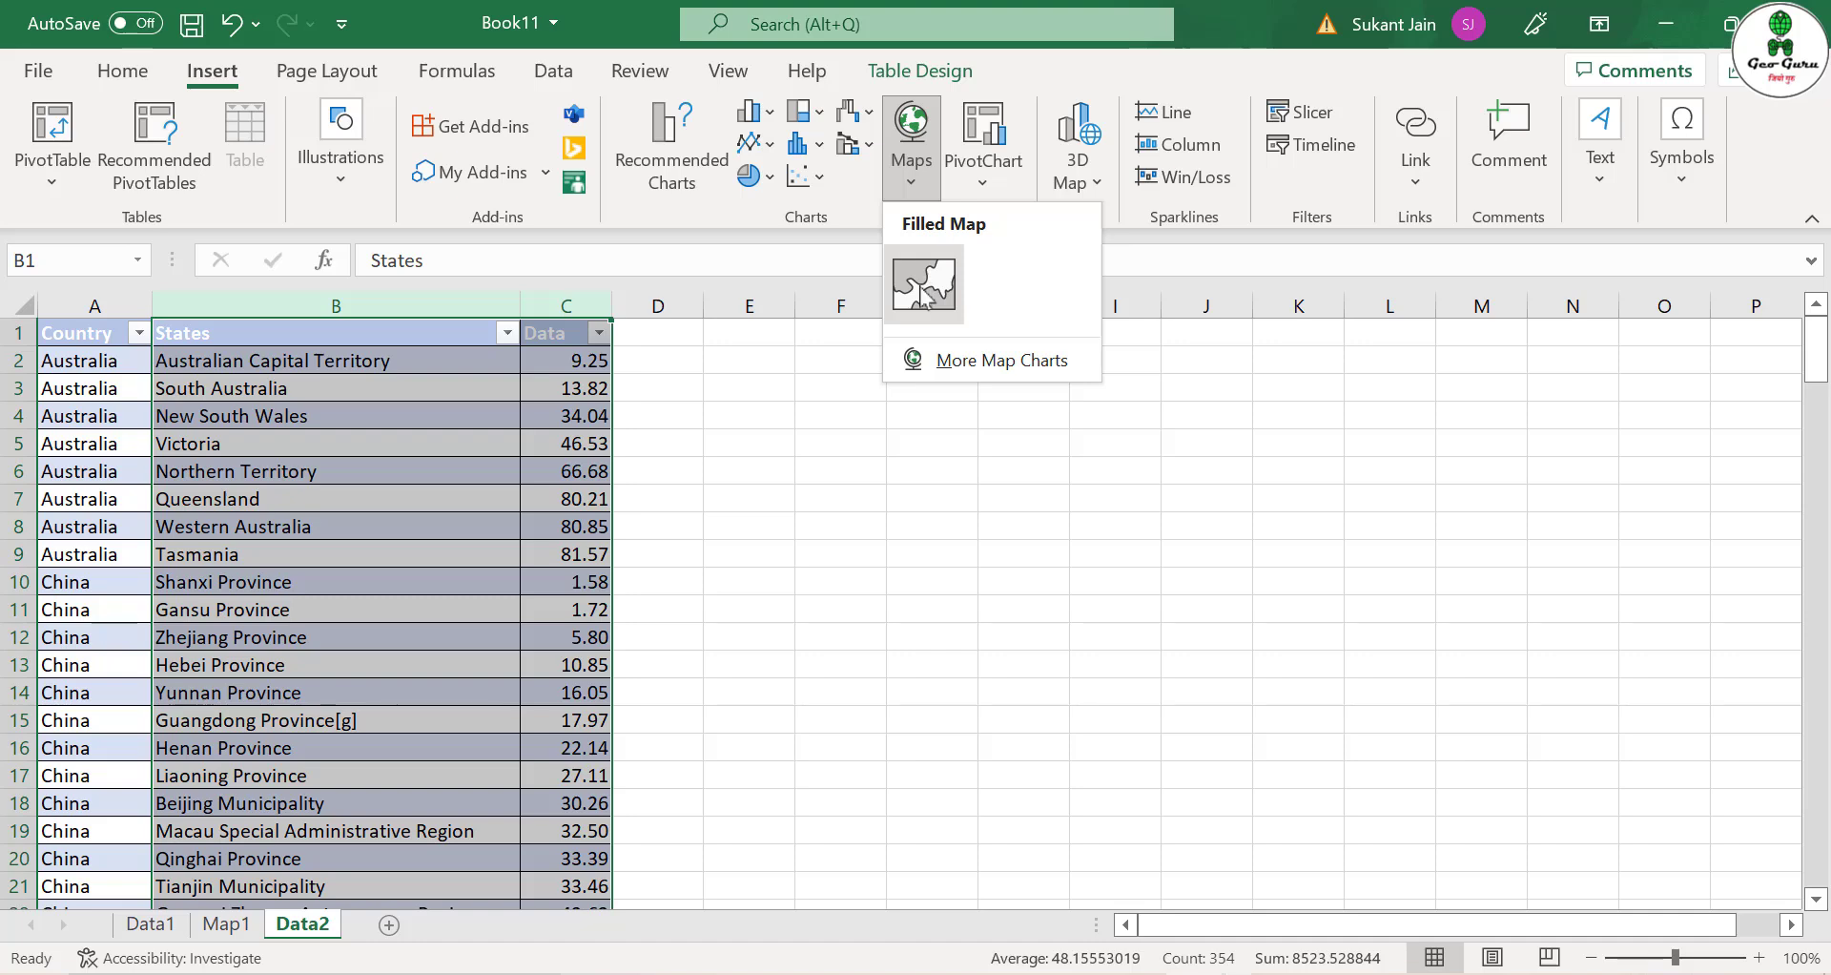
pyautogui.click(923, 286)
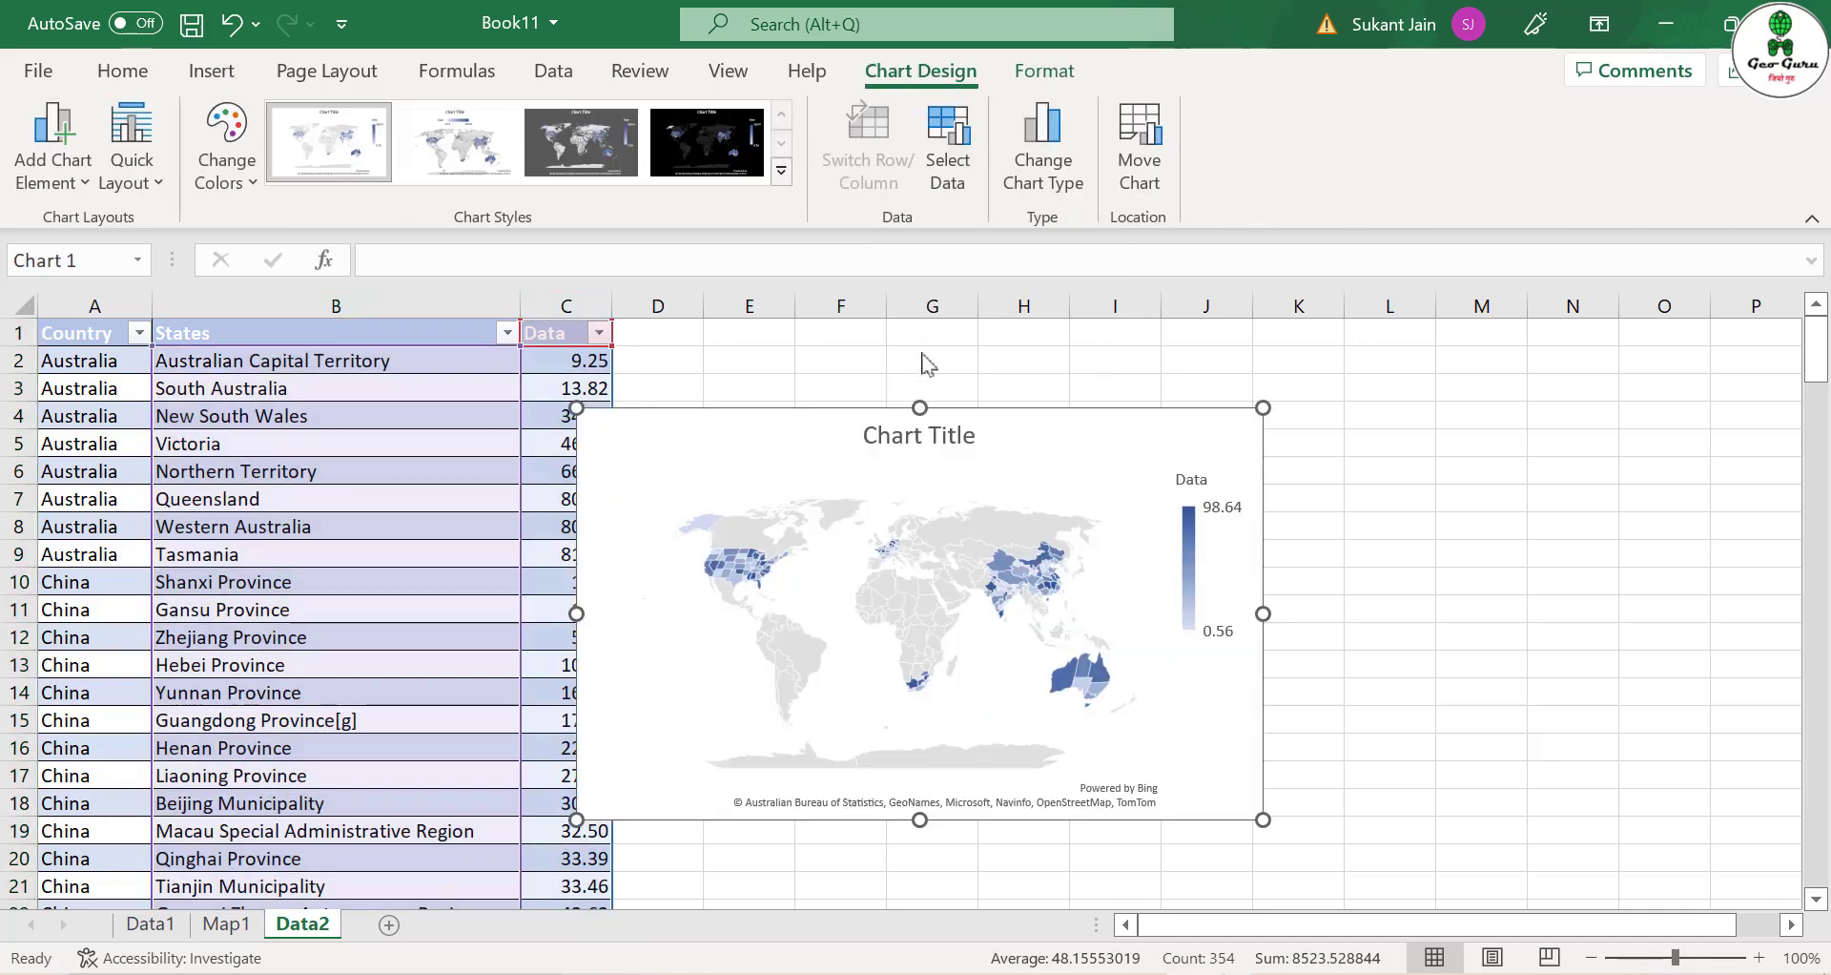
# Move the map chart directly beside the table, starting at column D near the first row.
pyautogui.click(1145, 422)
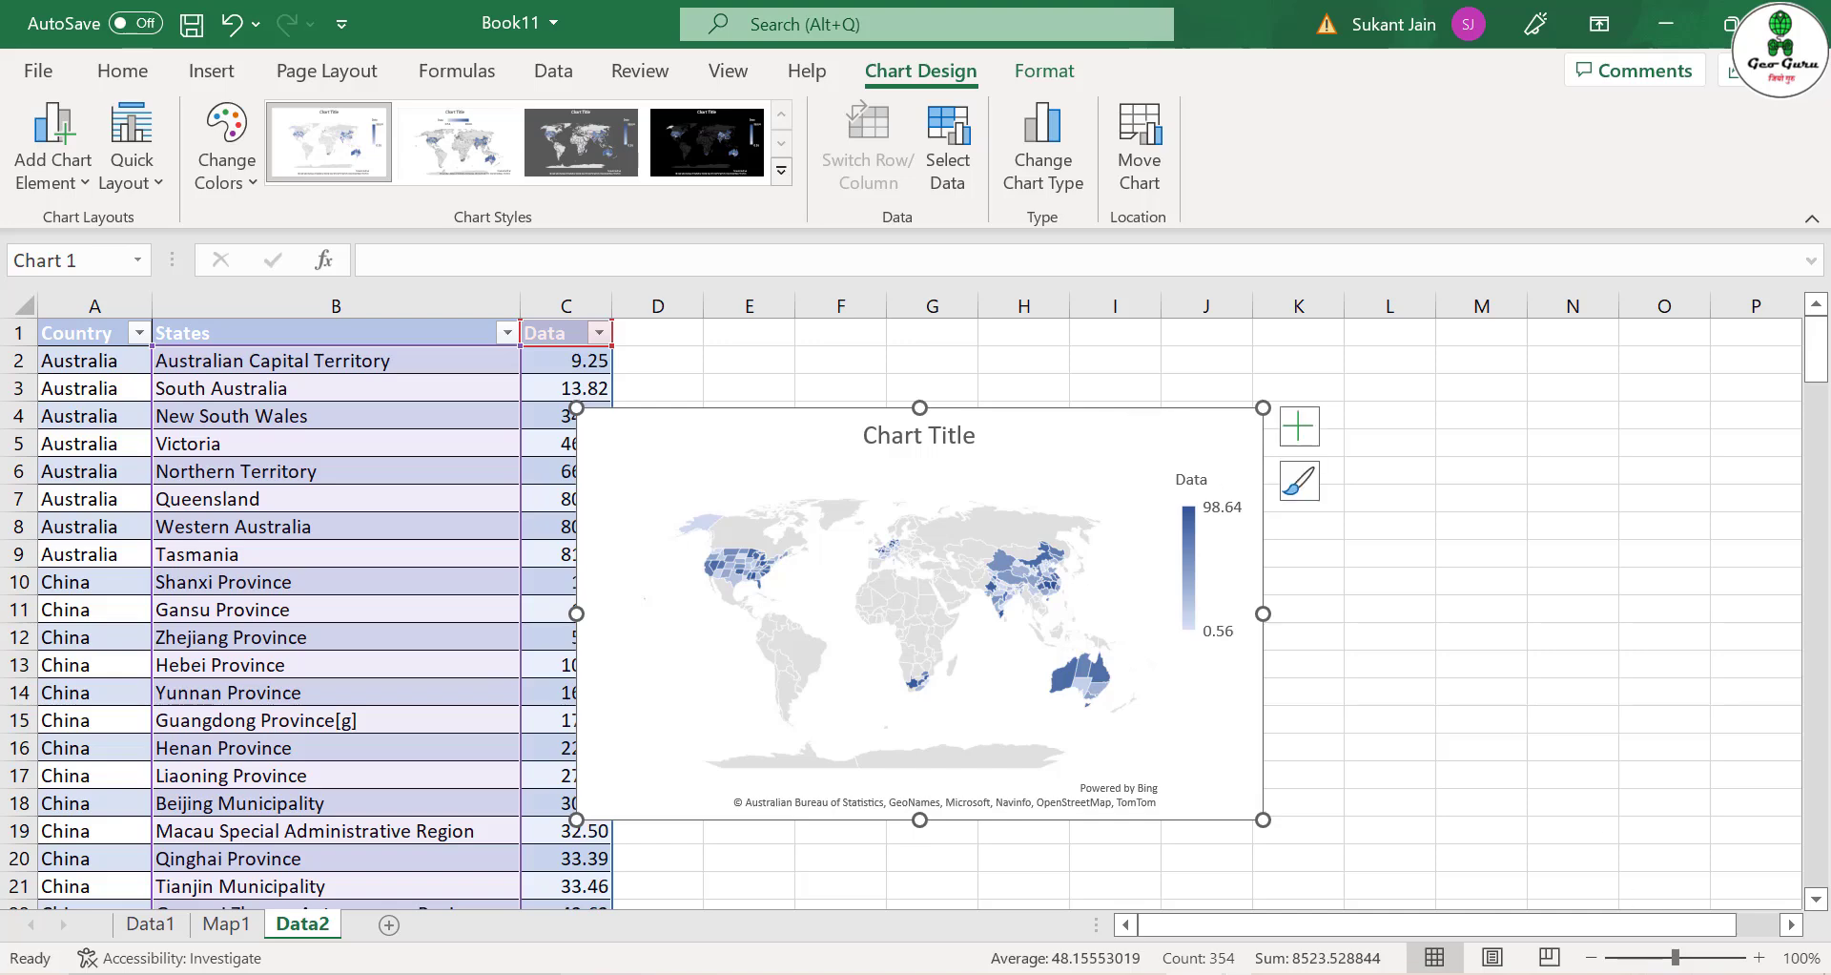
pyautogui.moveTo(607, 439); pyautogui.dragTo(656, 363)
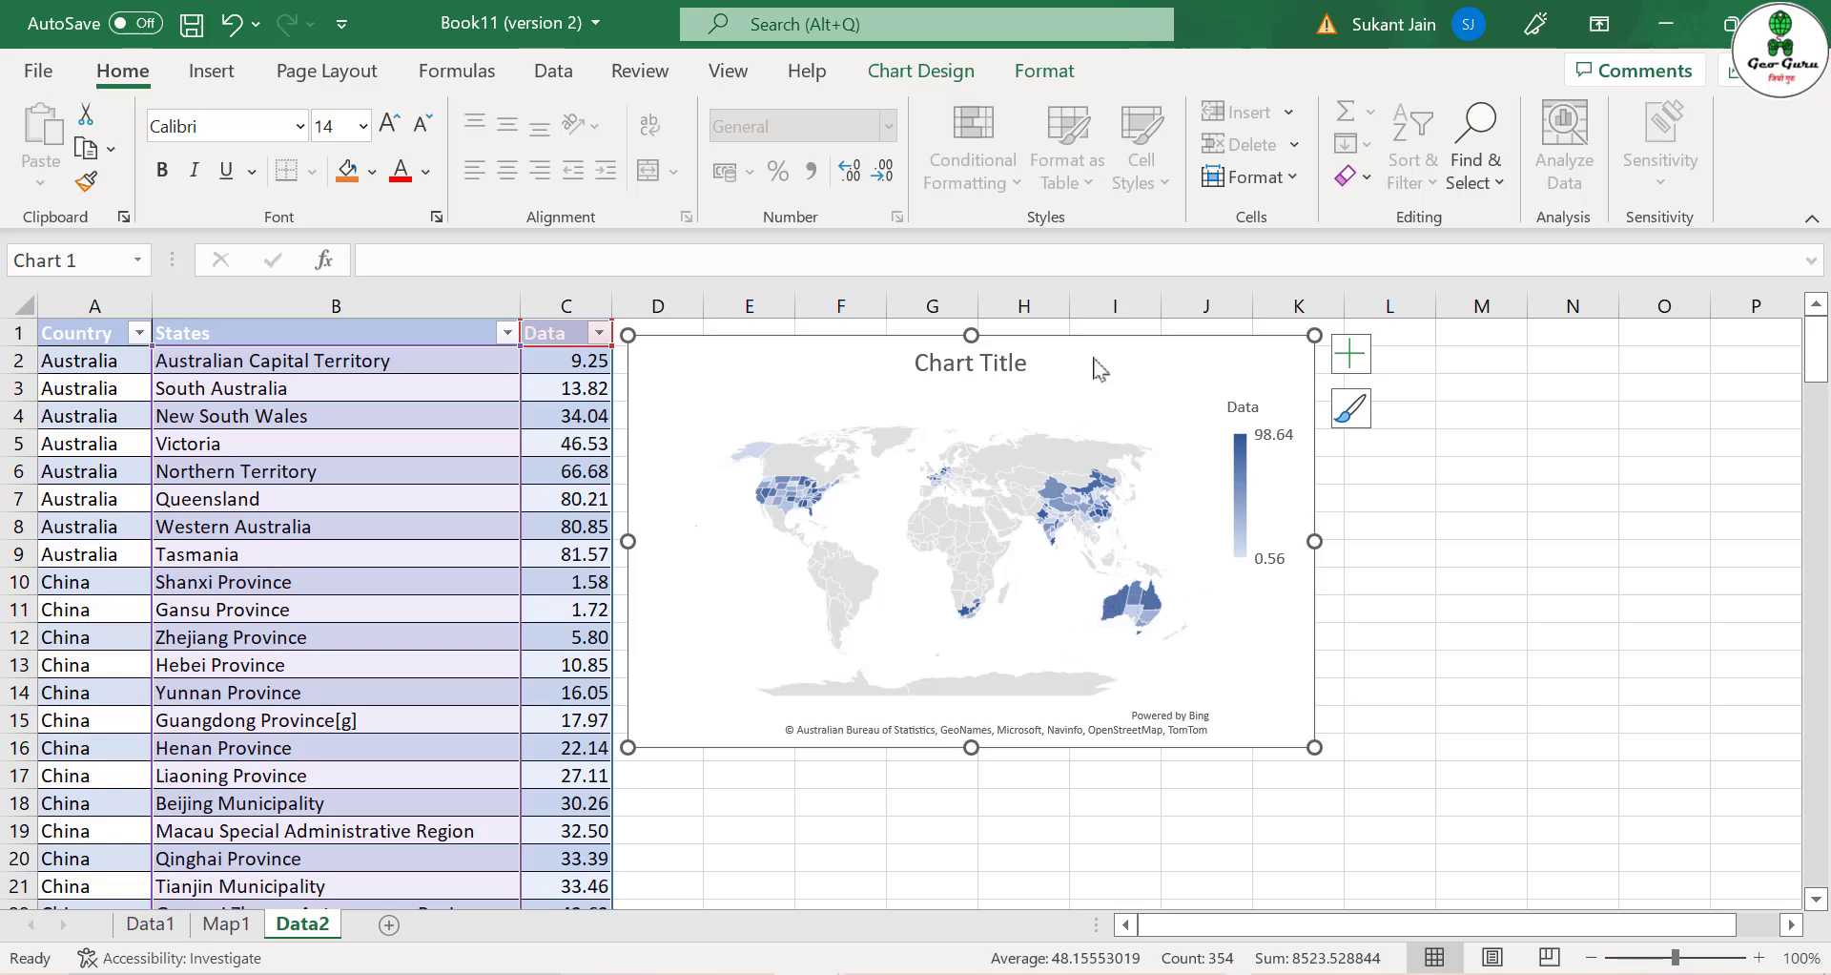
pyautogui.moveTo(1092, 358); pyautogui.dragTo(1079, 354)
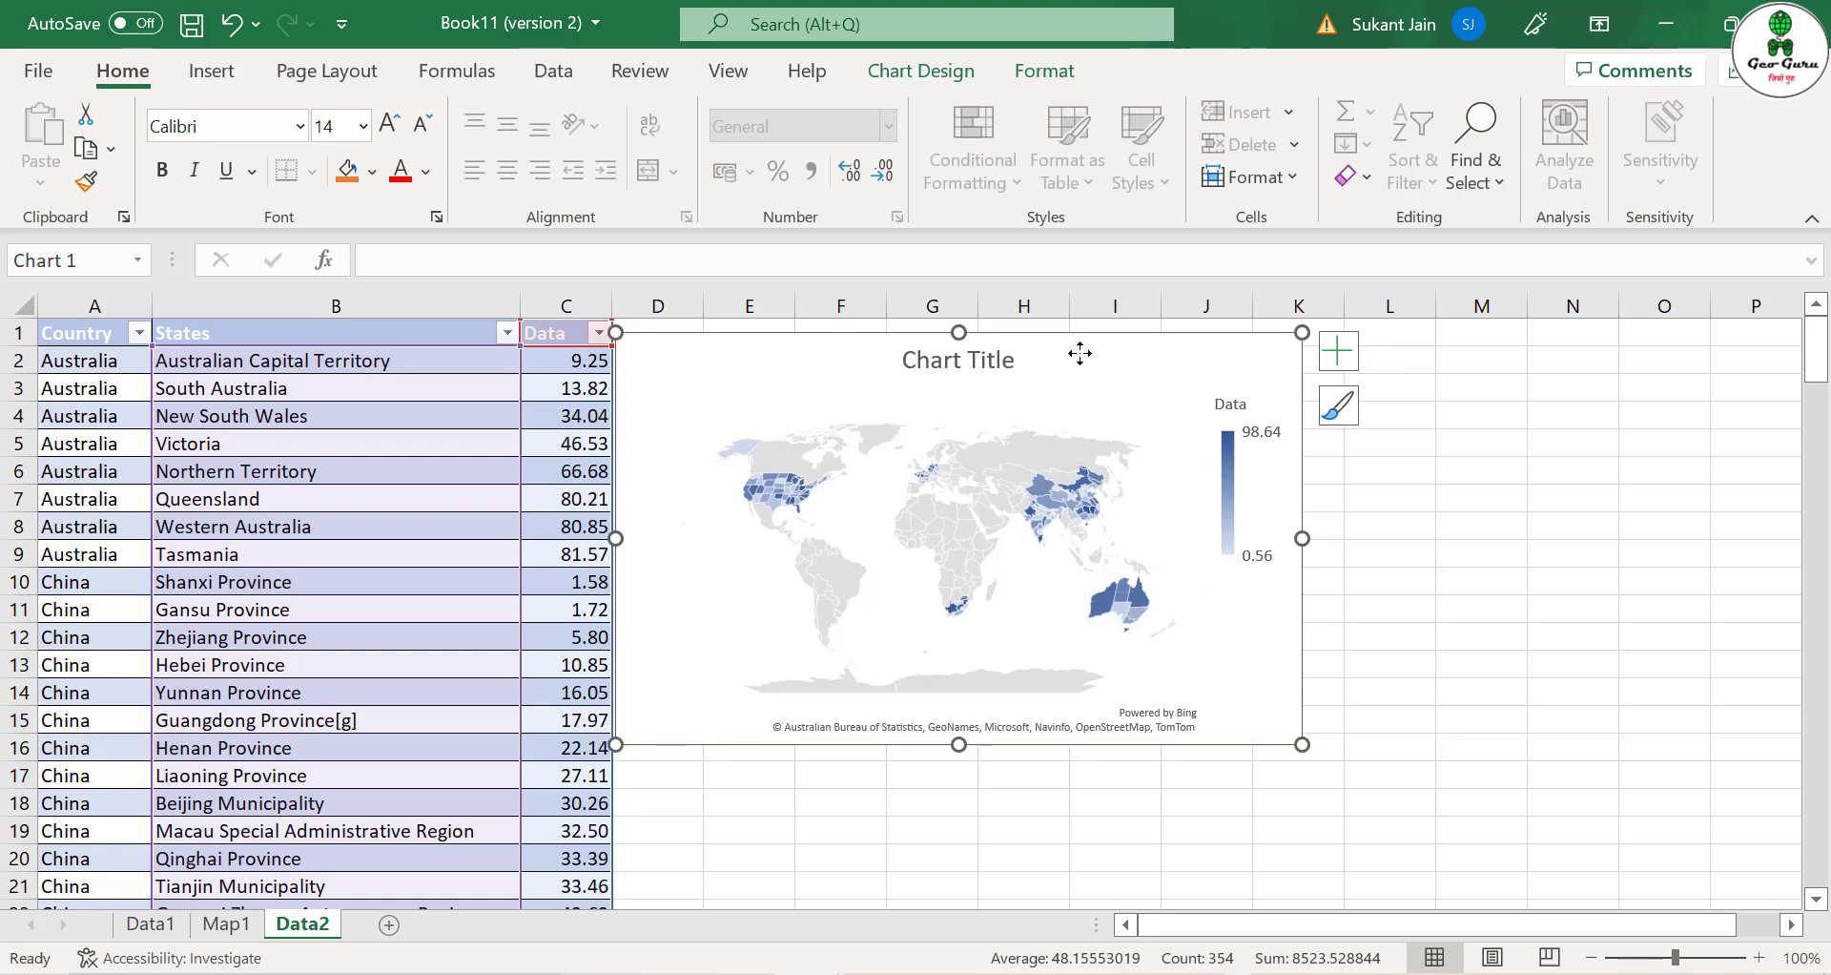
pyautogui.click(997, 546)
pyautogui.rightClick(997, 546)
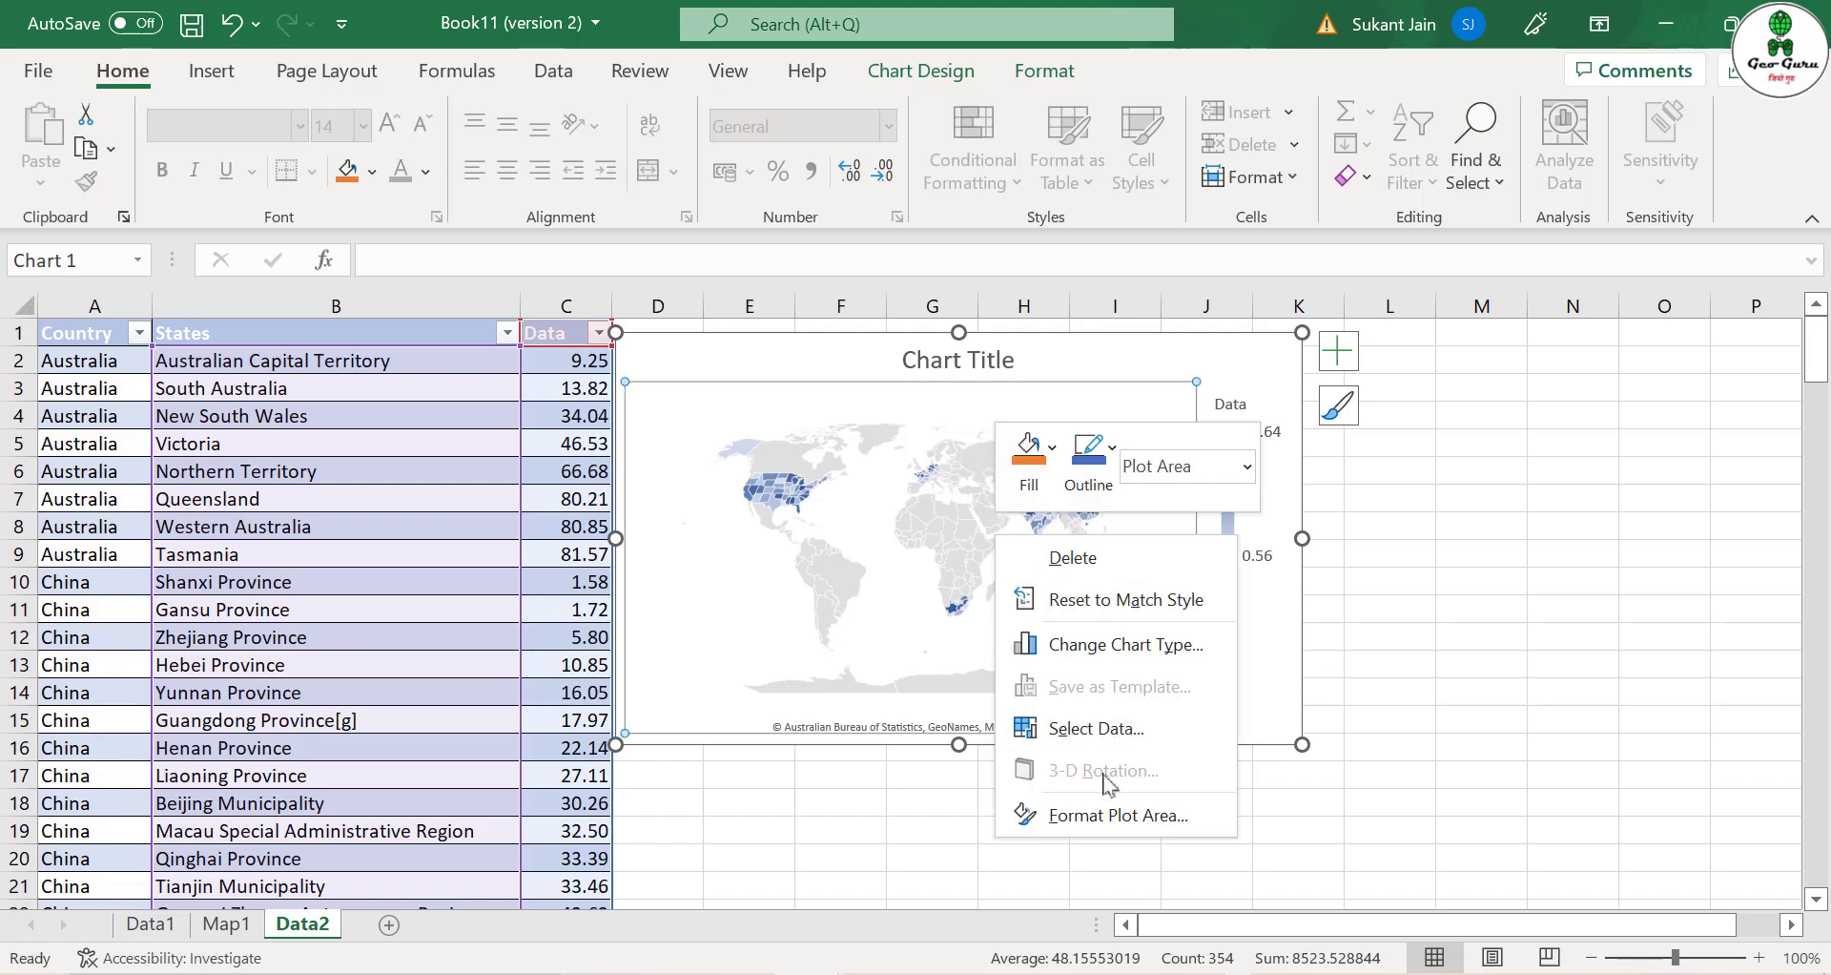
pyautogui.click(1096, 815)
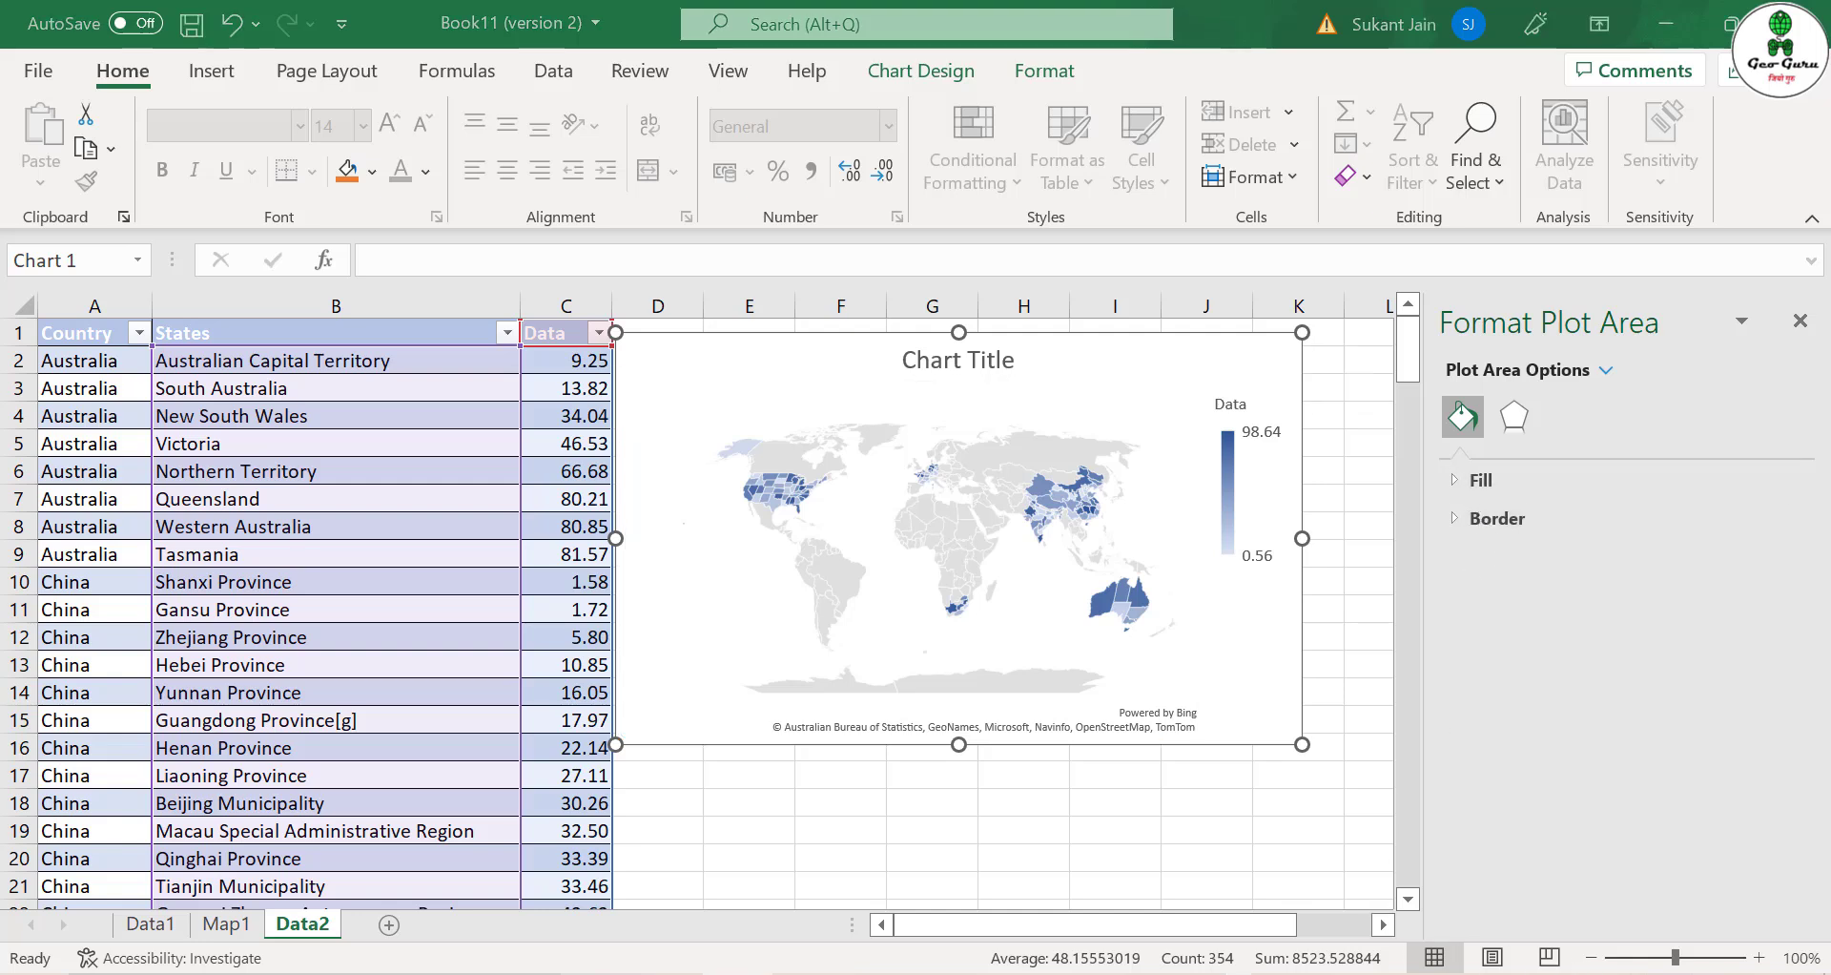
pyautogui.click(1233, 363)
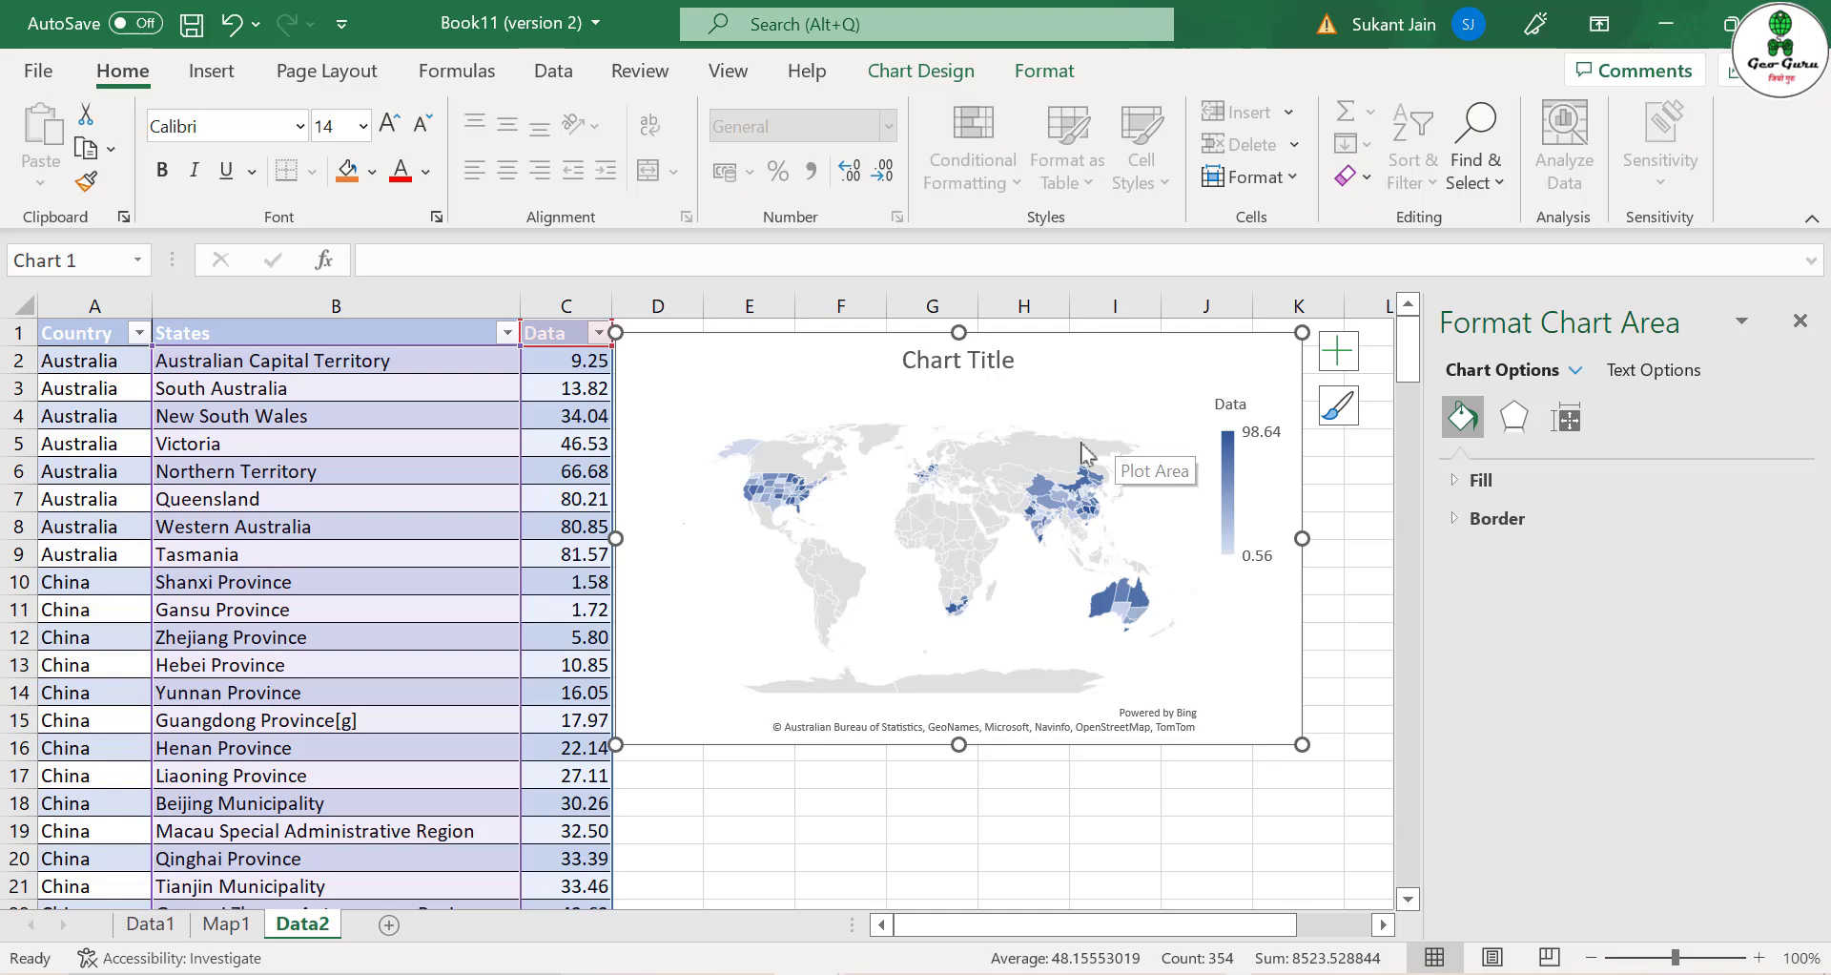
# Open the map's data series formatting and review its options, keeping map projection and area on Automatic and map labels on None.
pyautogui.click(1003, 472)
pyautogui.rightClick(1003, 472)
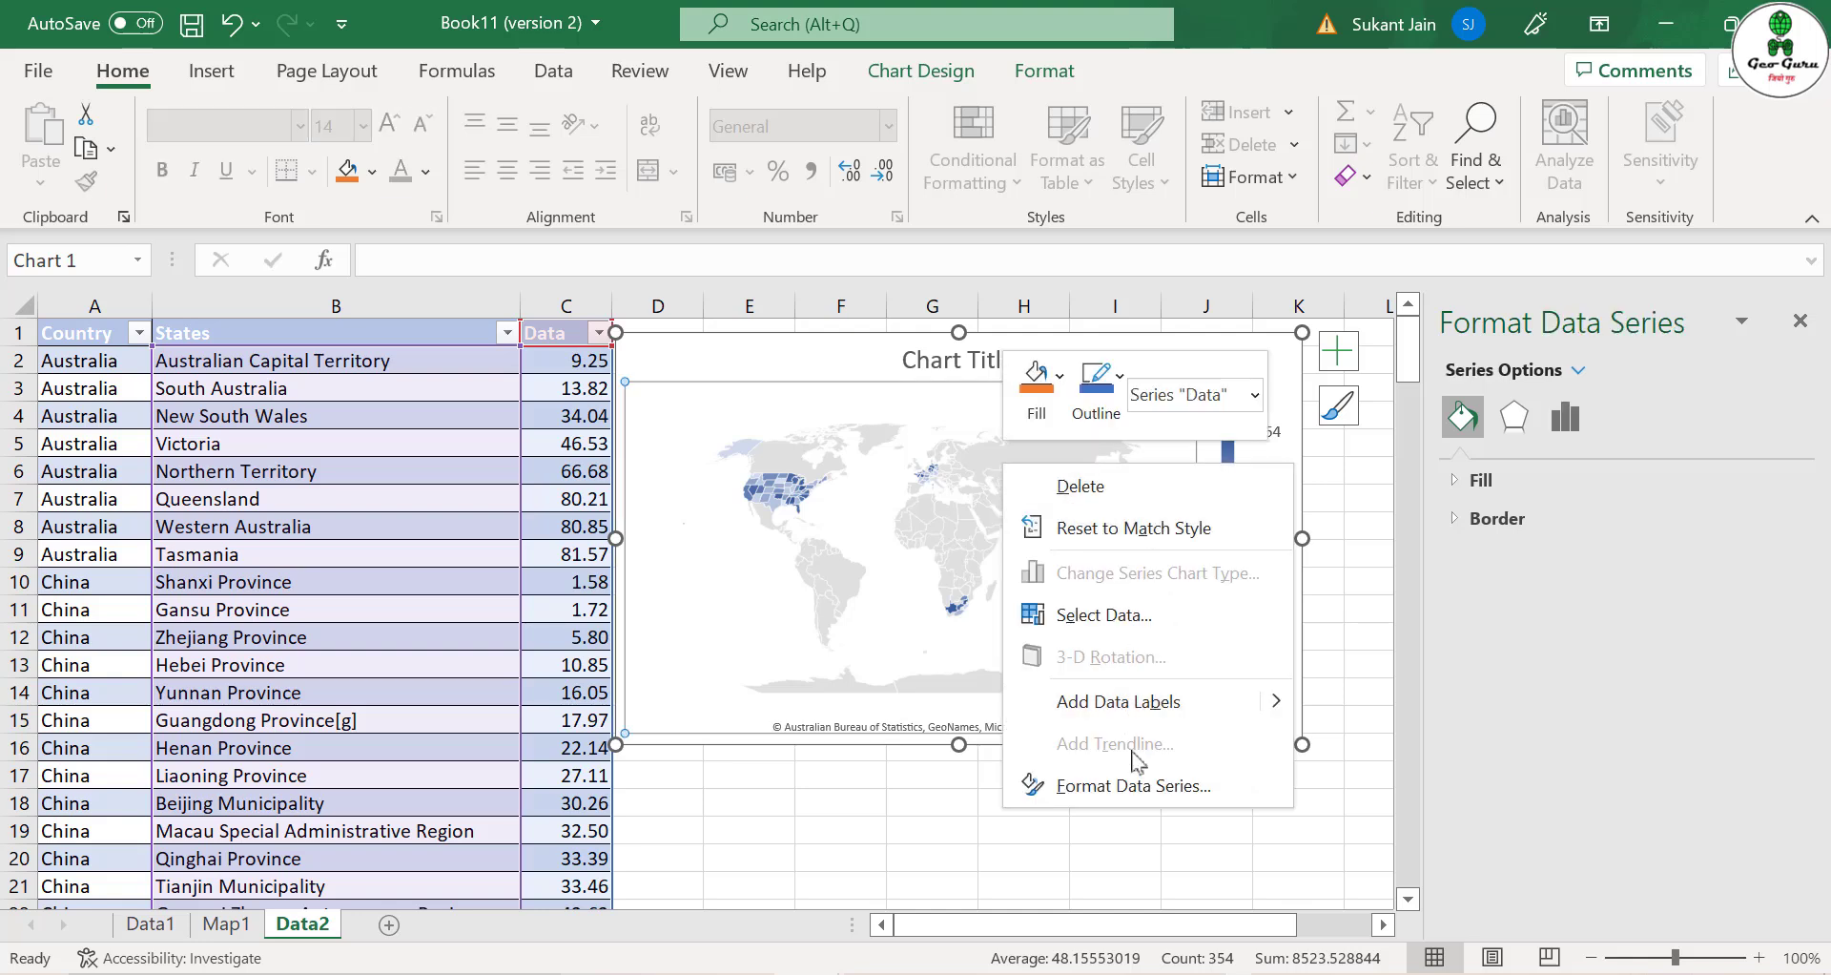
pyautogui.click(1118, 794)
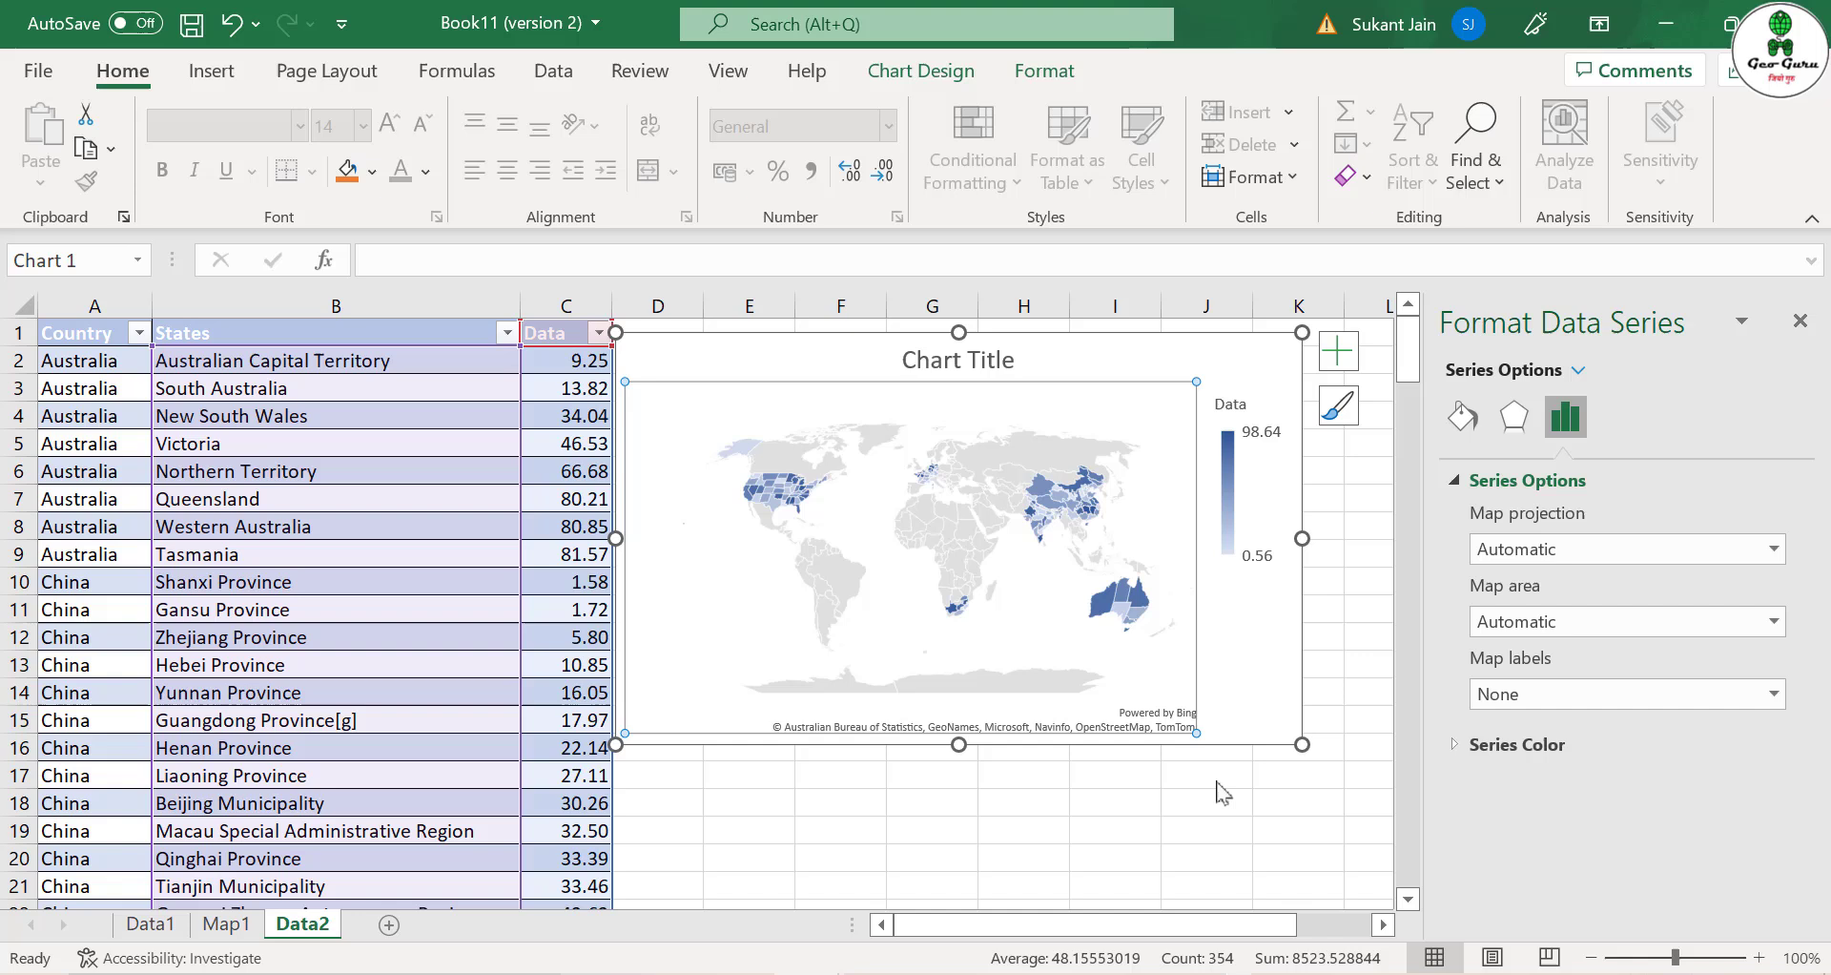
pyautogui.click(1529, 552)
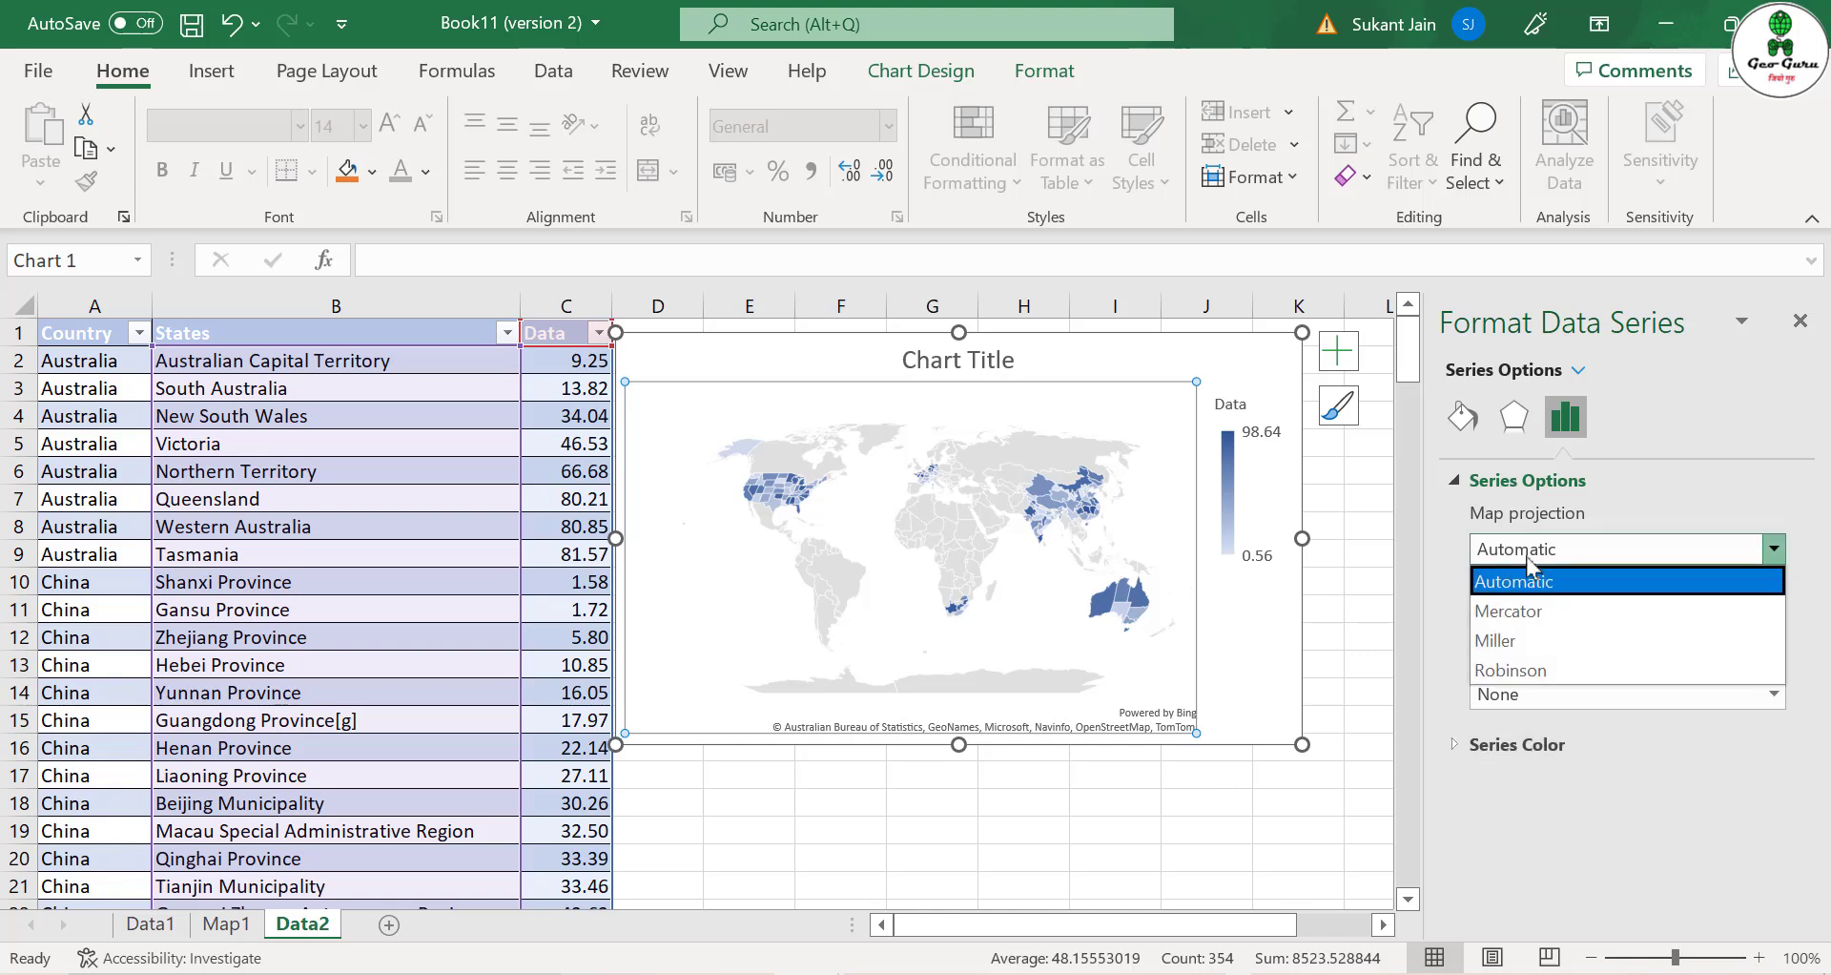
pyautogui.click(1528, 573)
pyautogui.click(1773, 621)
pyautogui.click(1555, 653)
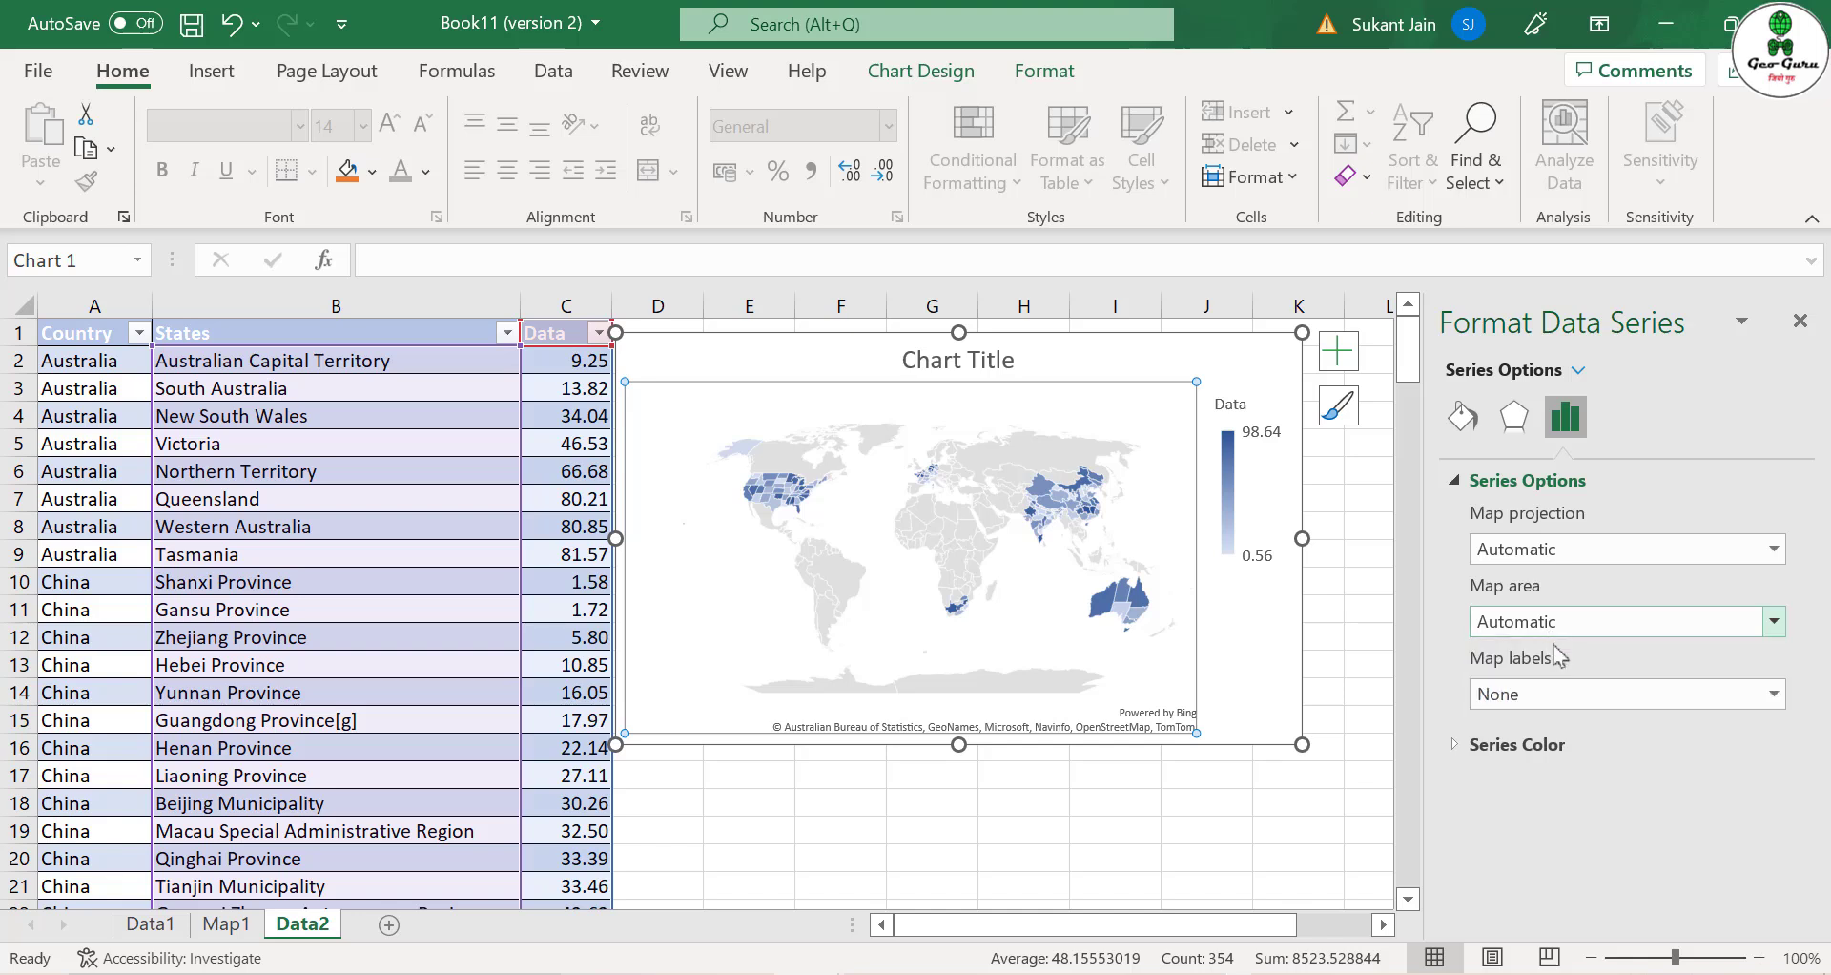
pyautogui.click(1564, 706)
pyautogui.click(1526, 724)
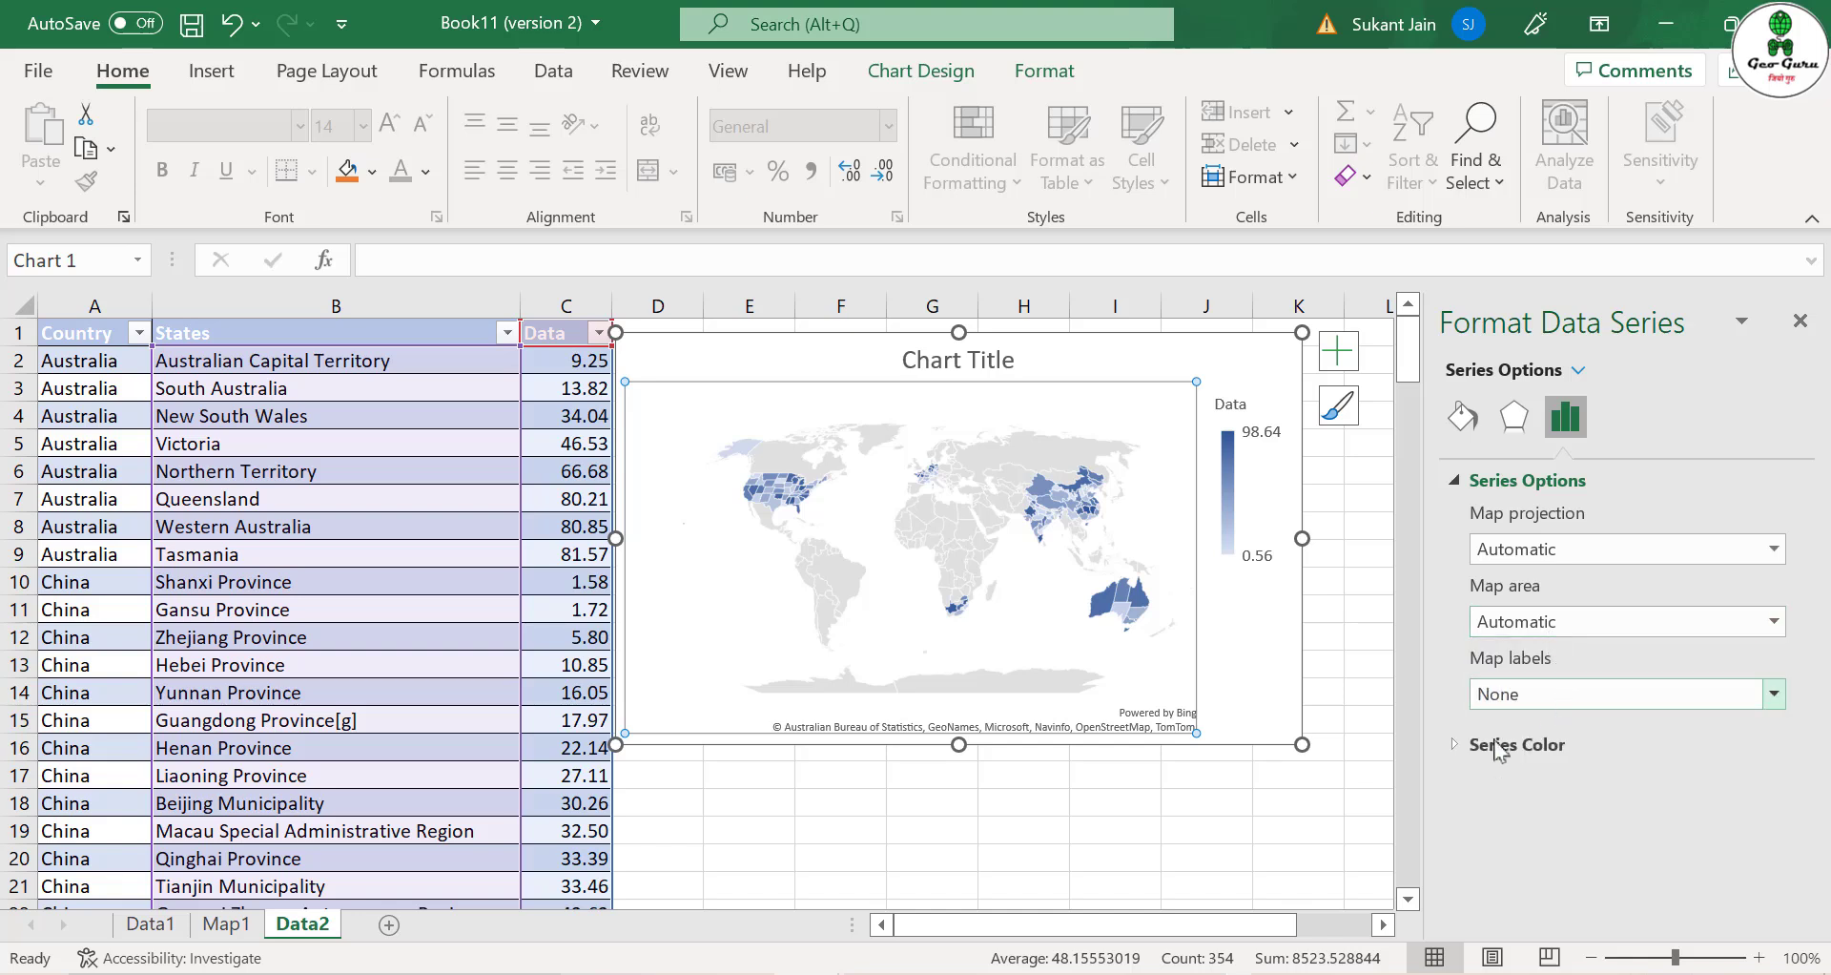
# Change the map's series color to Diverging (3-color) and view its minimum, midpoint and maximum settings.
pyautogui.click(1453, 749)
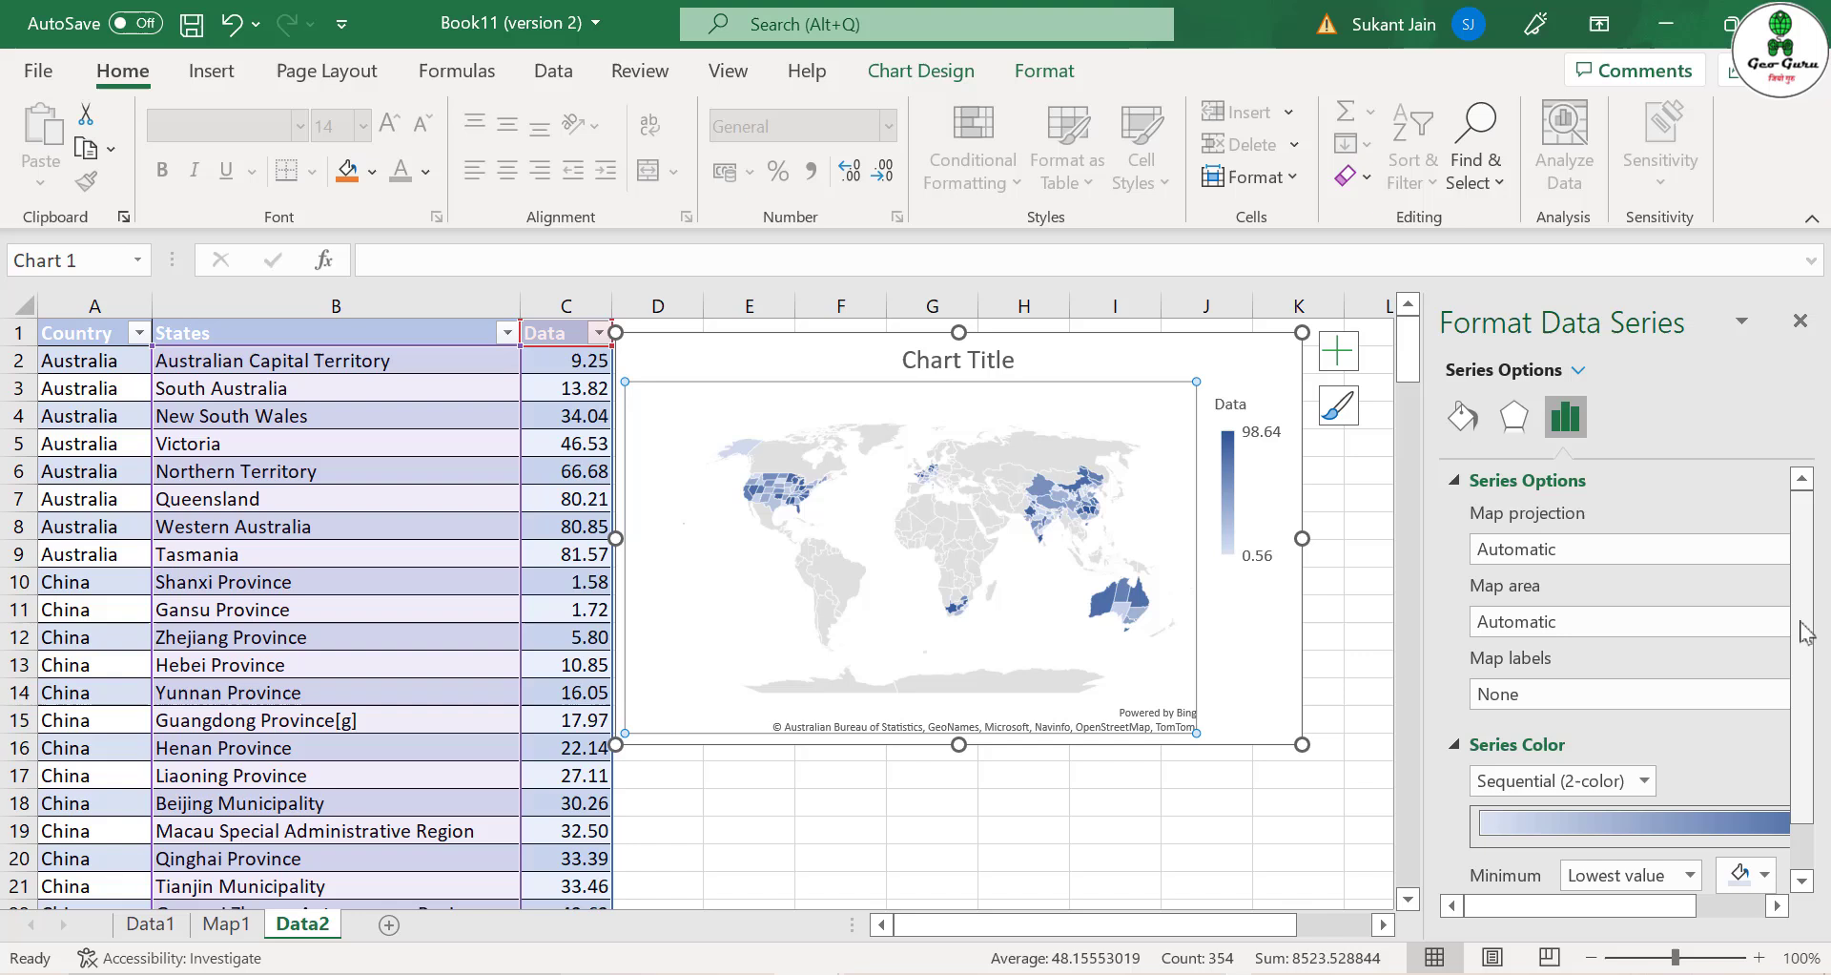
pyautogui.moveTo(1803, 622); pyautogui.dragTo(1812, 727)
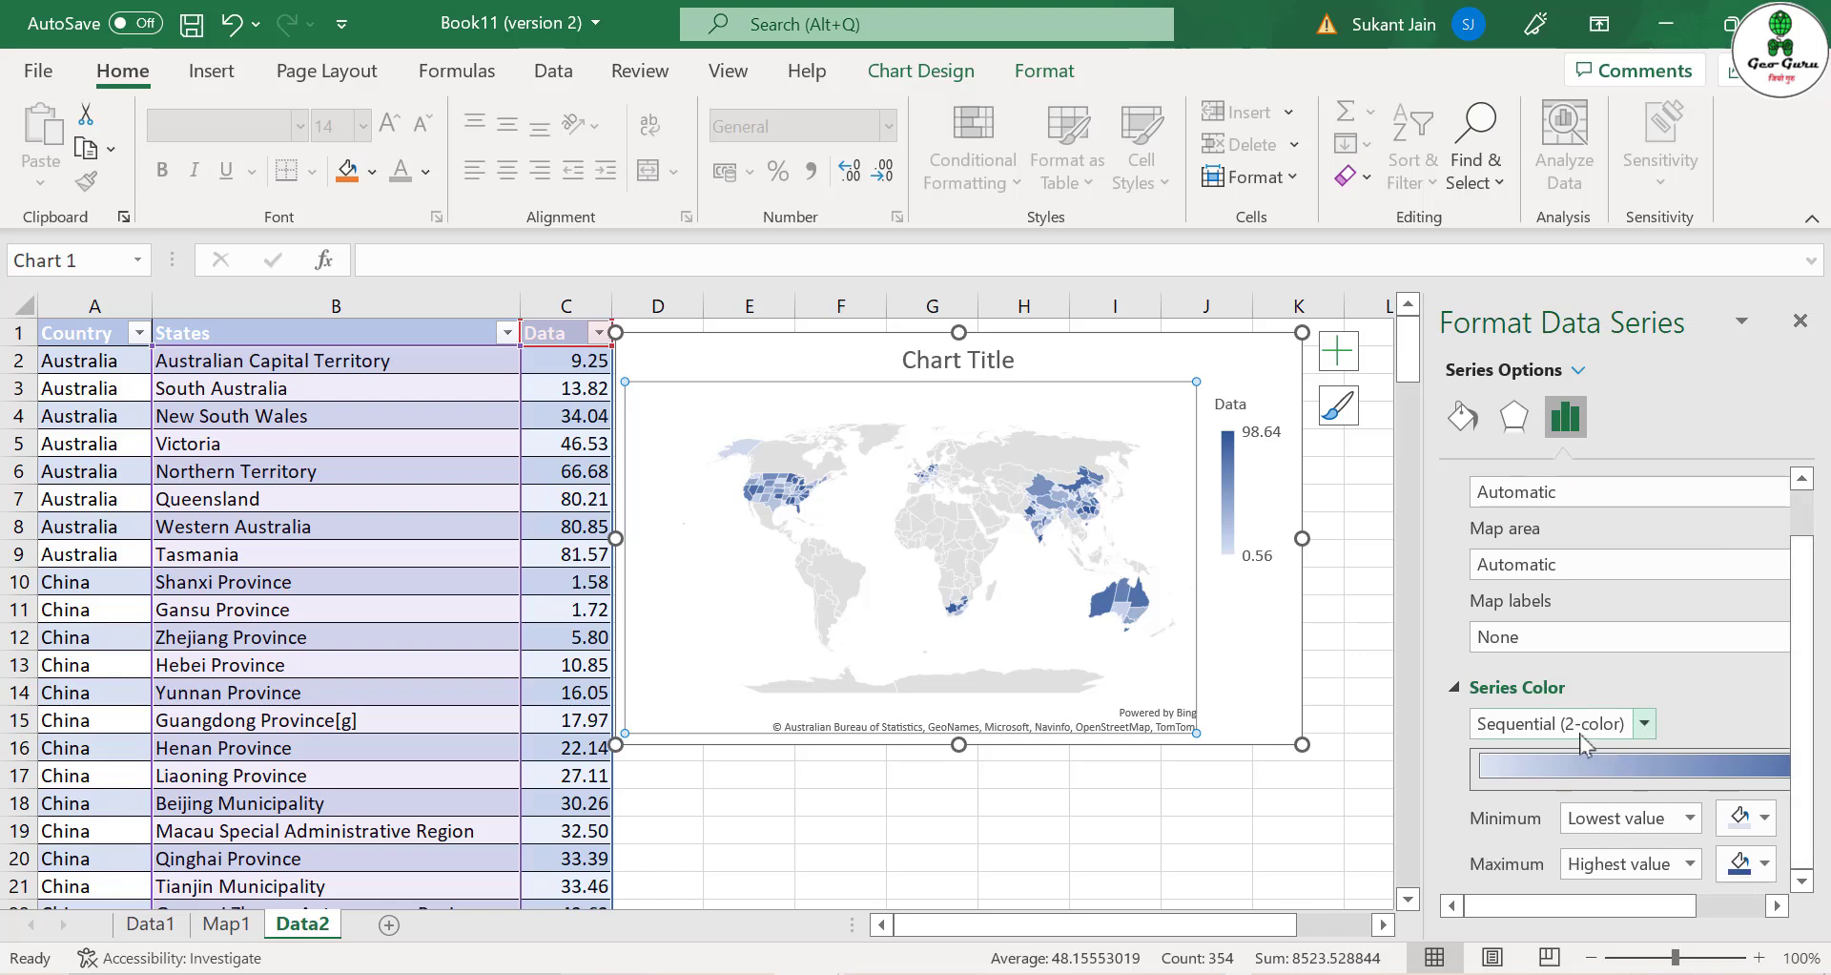
pyautogui.click(1645, 724)
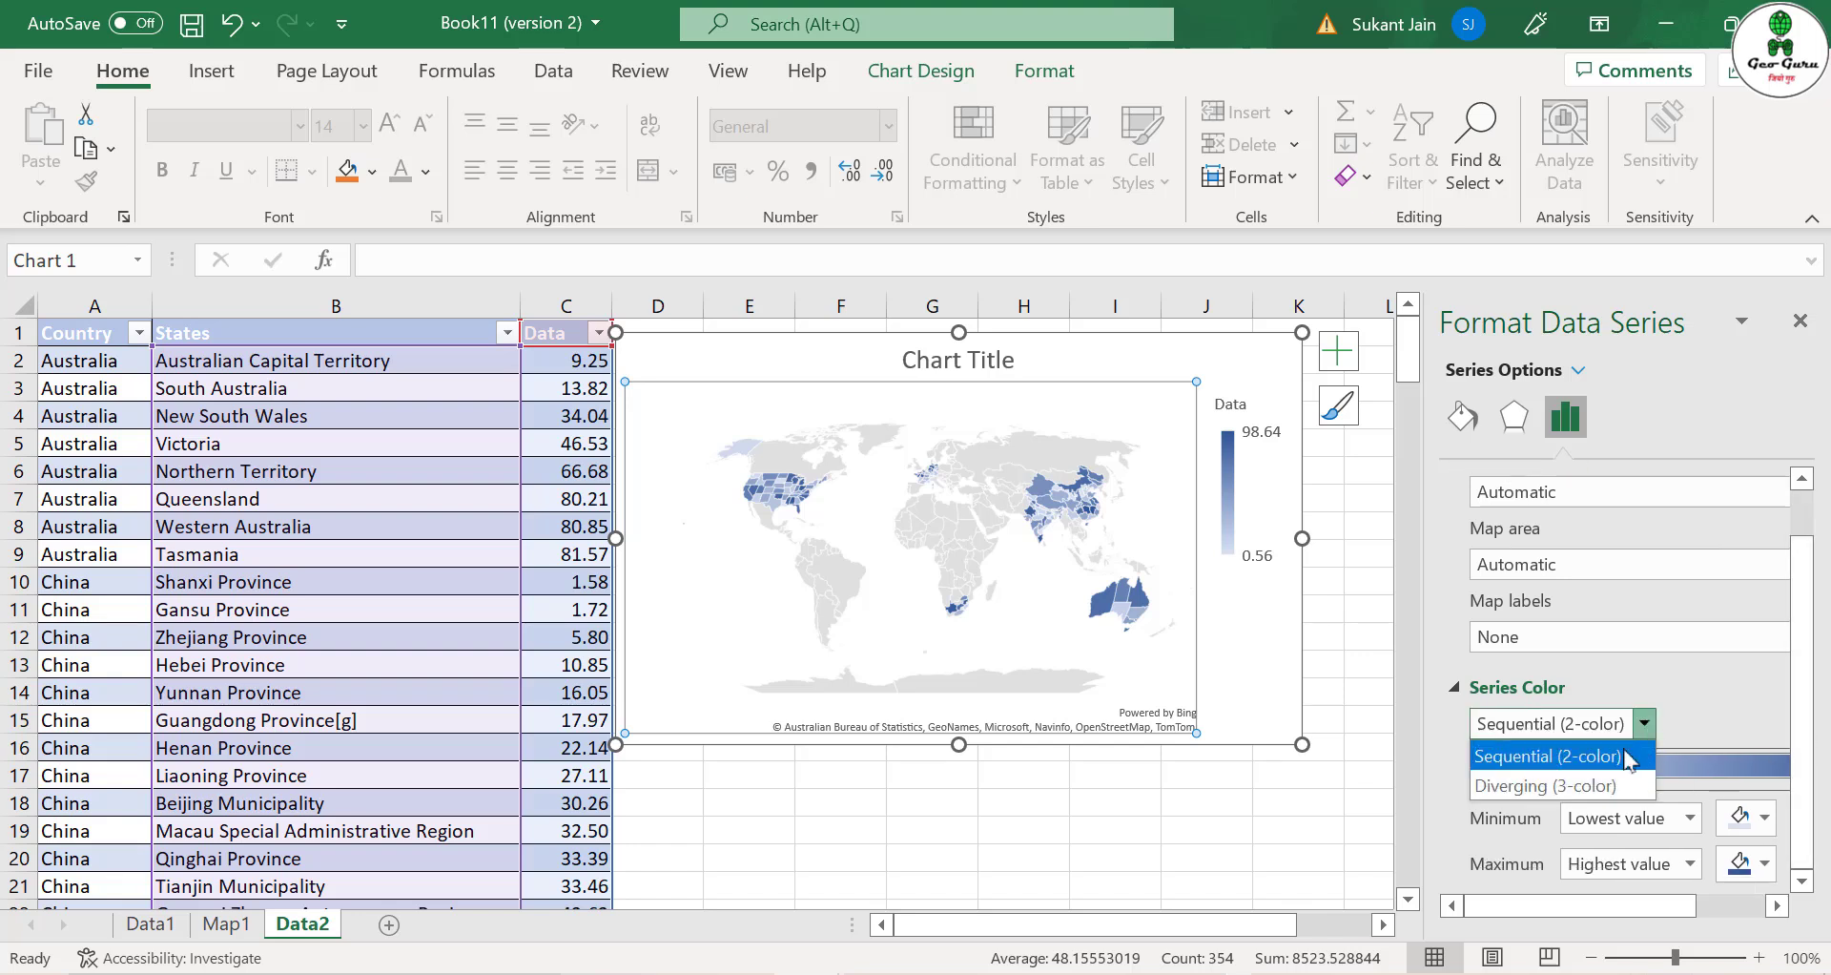
pyautogui.click(1655, 780)
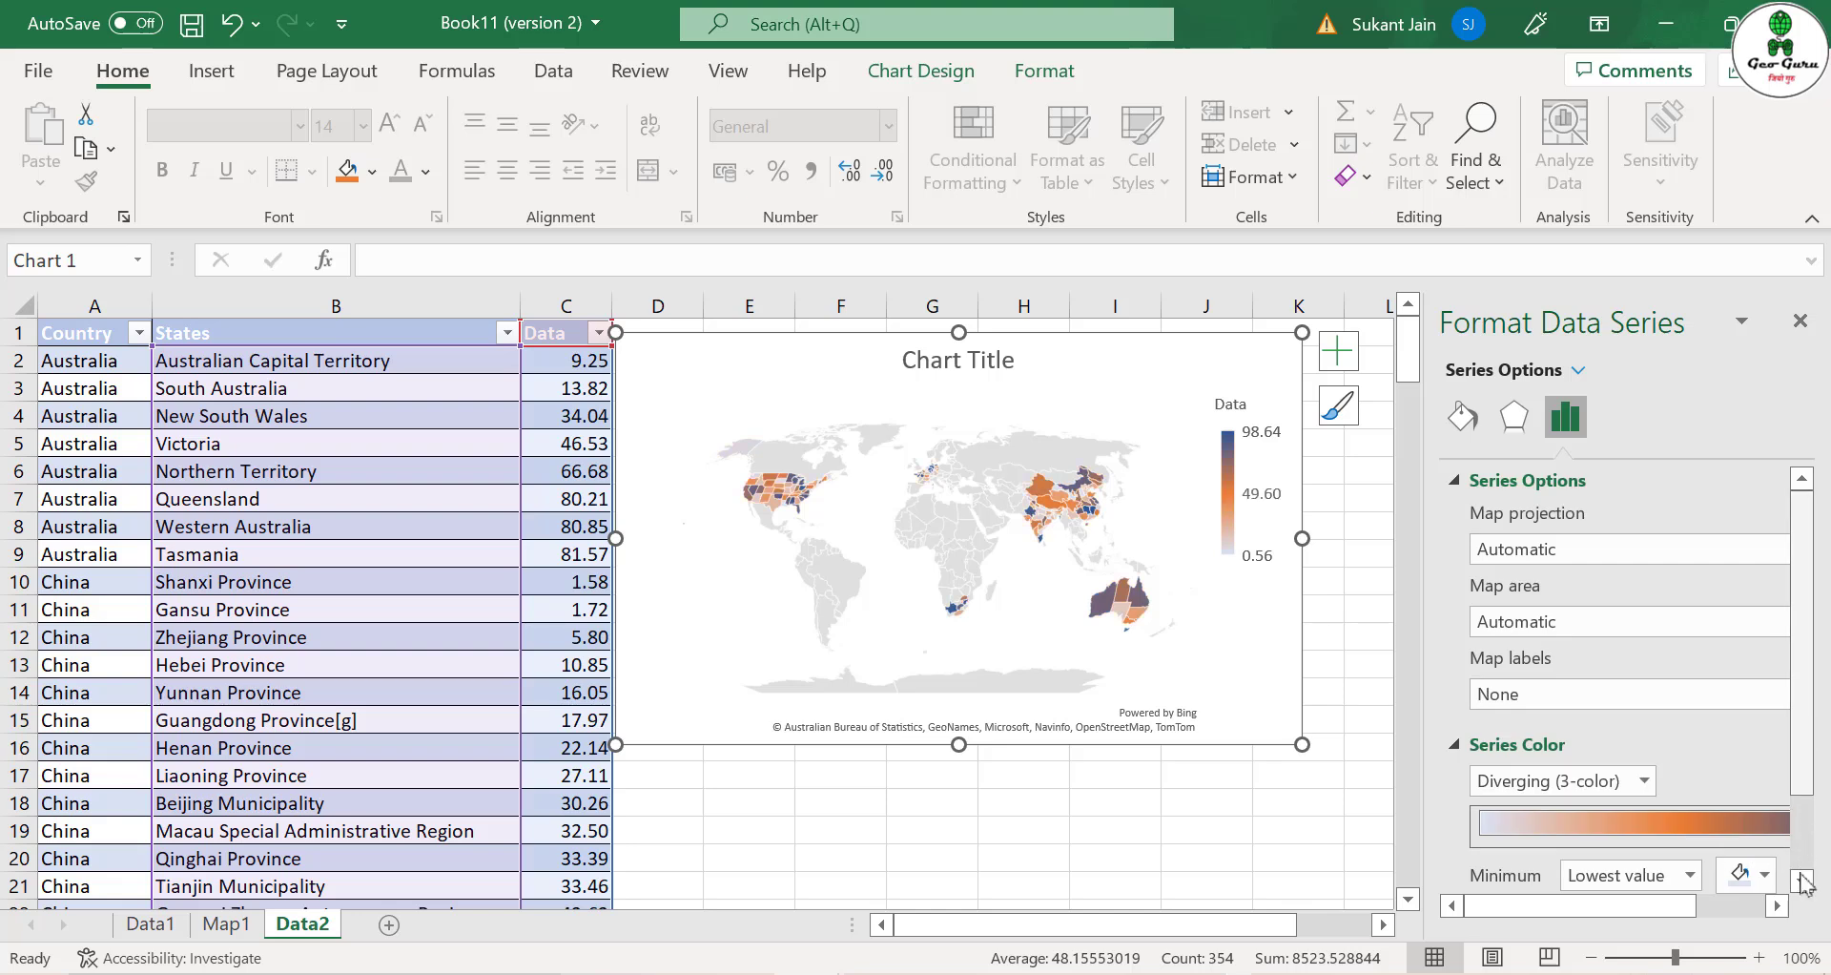
pyautogui.scroll(-1, 1808, 763)
pyautogui.click(1771, 830)
pyautogui.click(1772, 831)
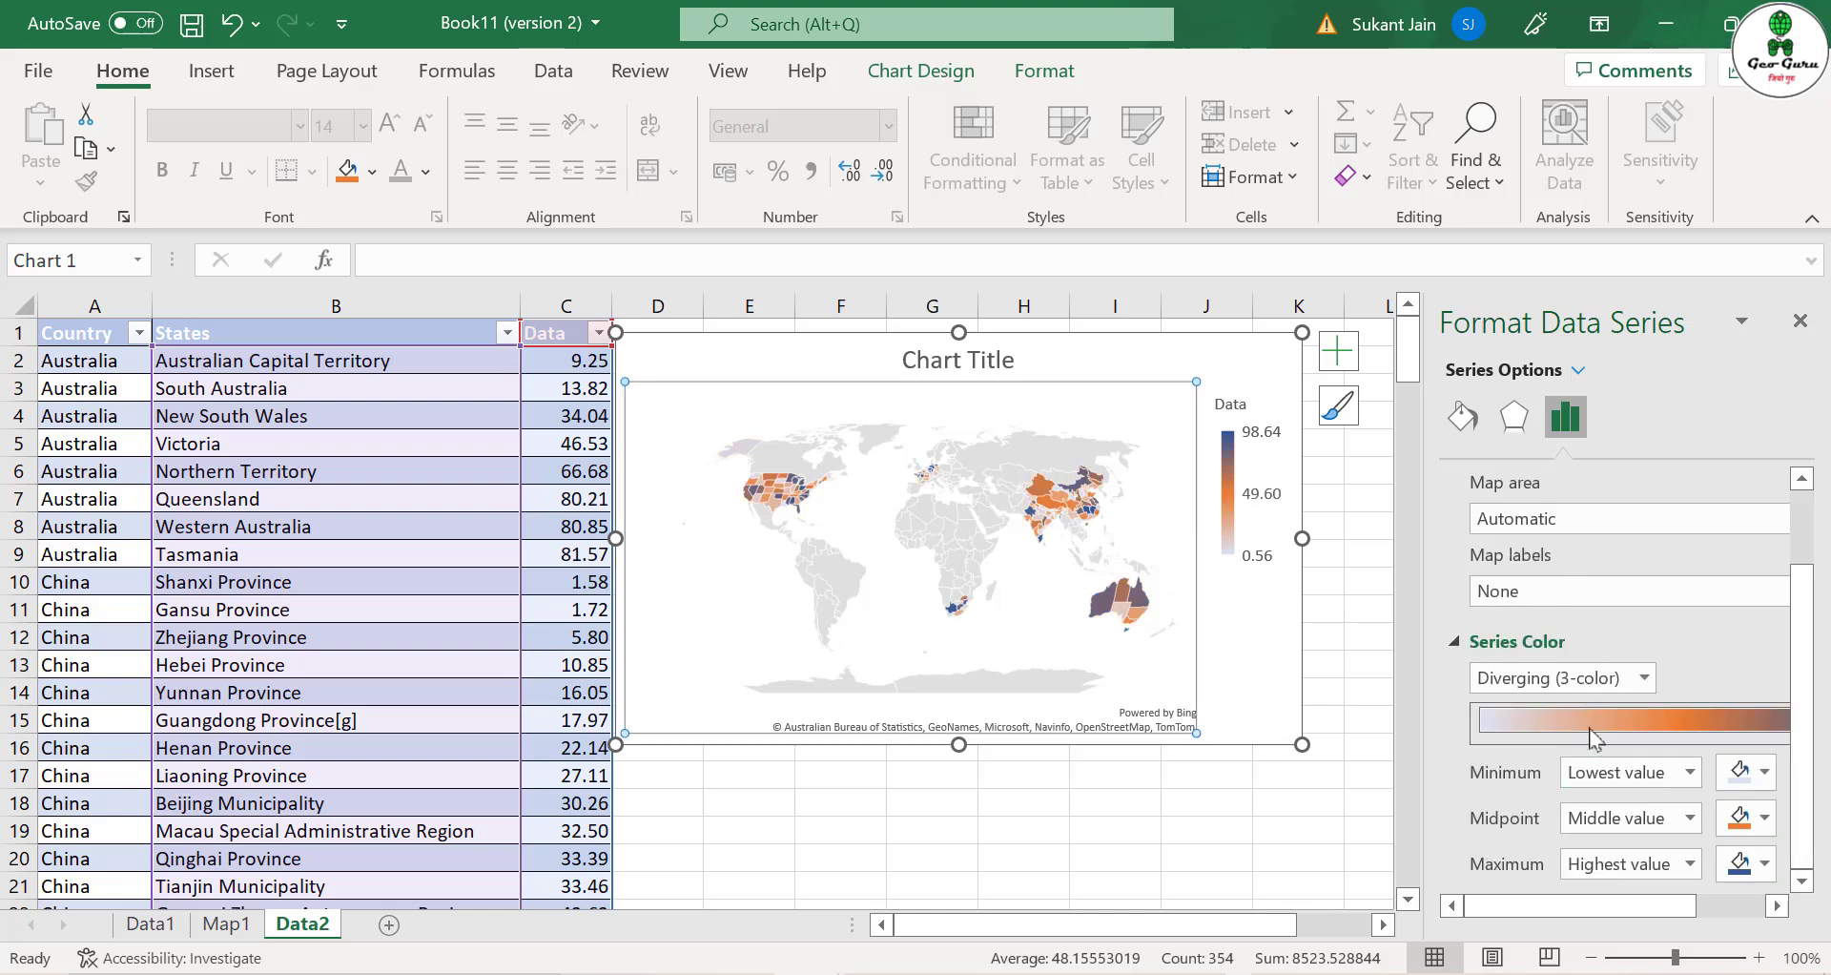
# Set the map's series color back to Sequential (2-color) and select the whole chart.
pyautogui.click(1644, 677)
pyautogui.click(1574, 710)
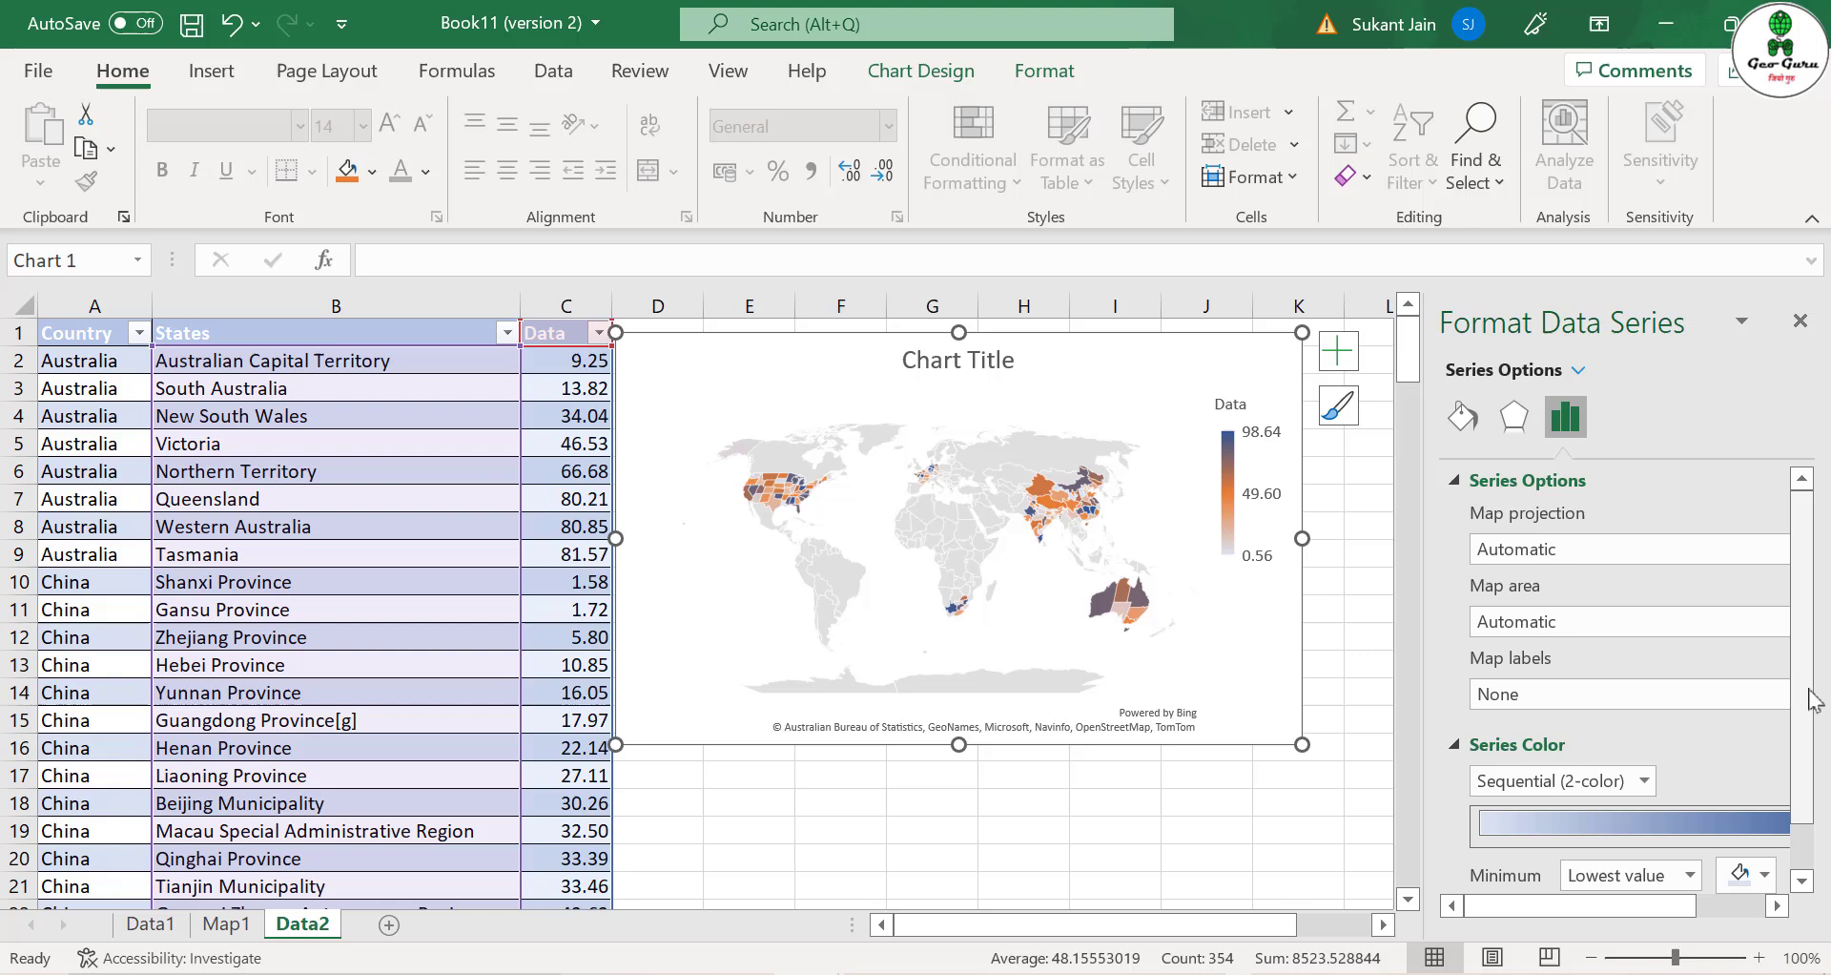
pyautogui.scroll(-1, 1812, 816)
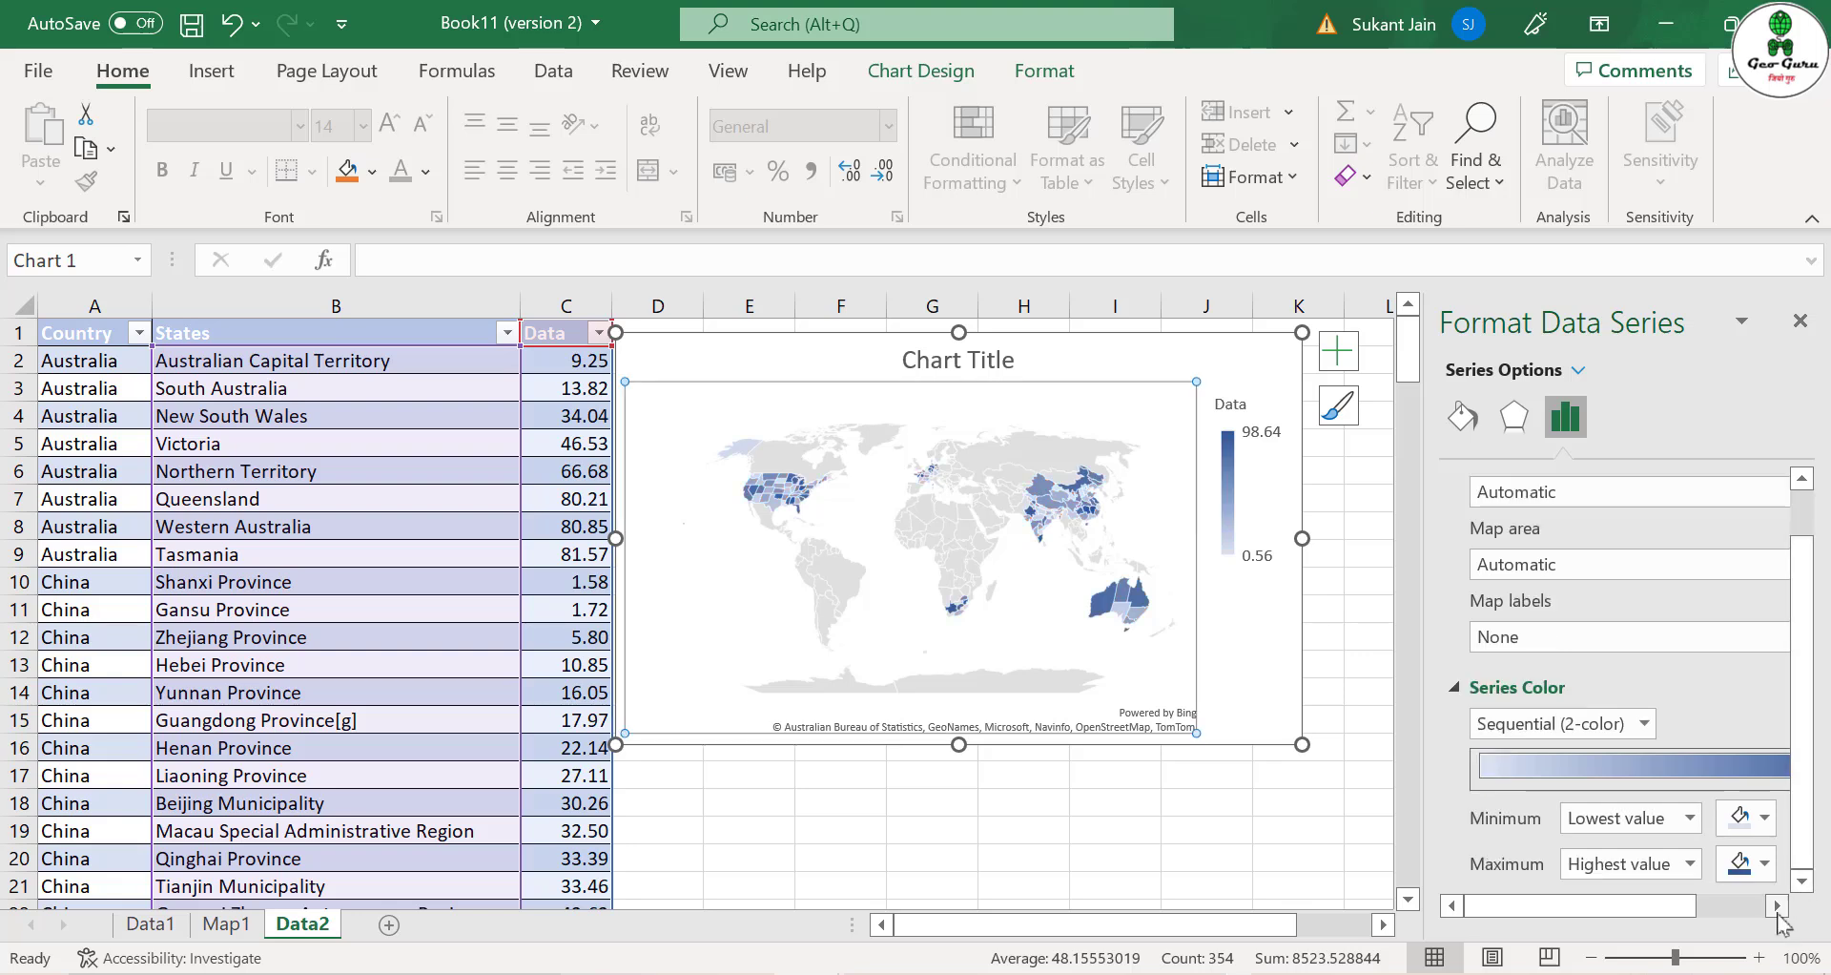
pyautogui.click(1777, 905)
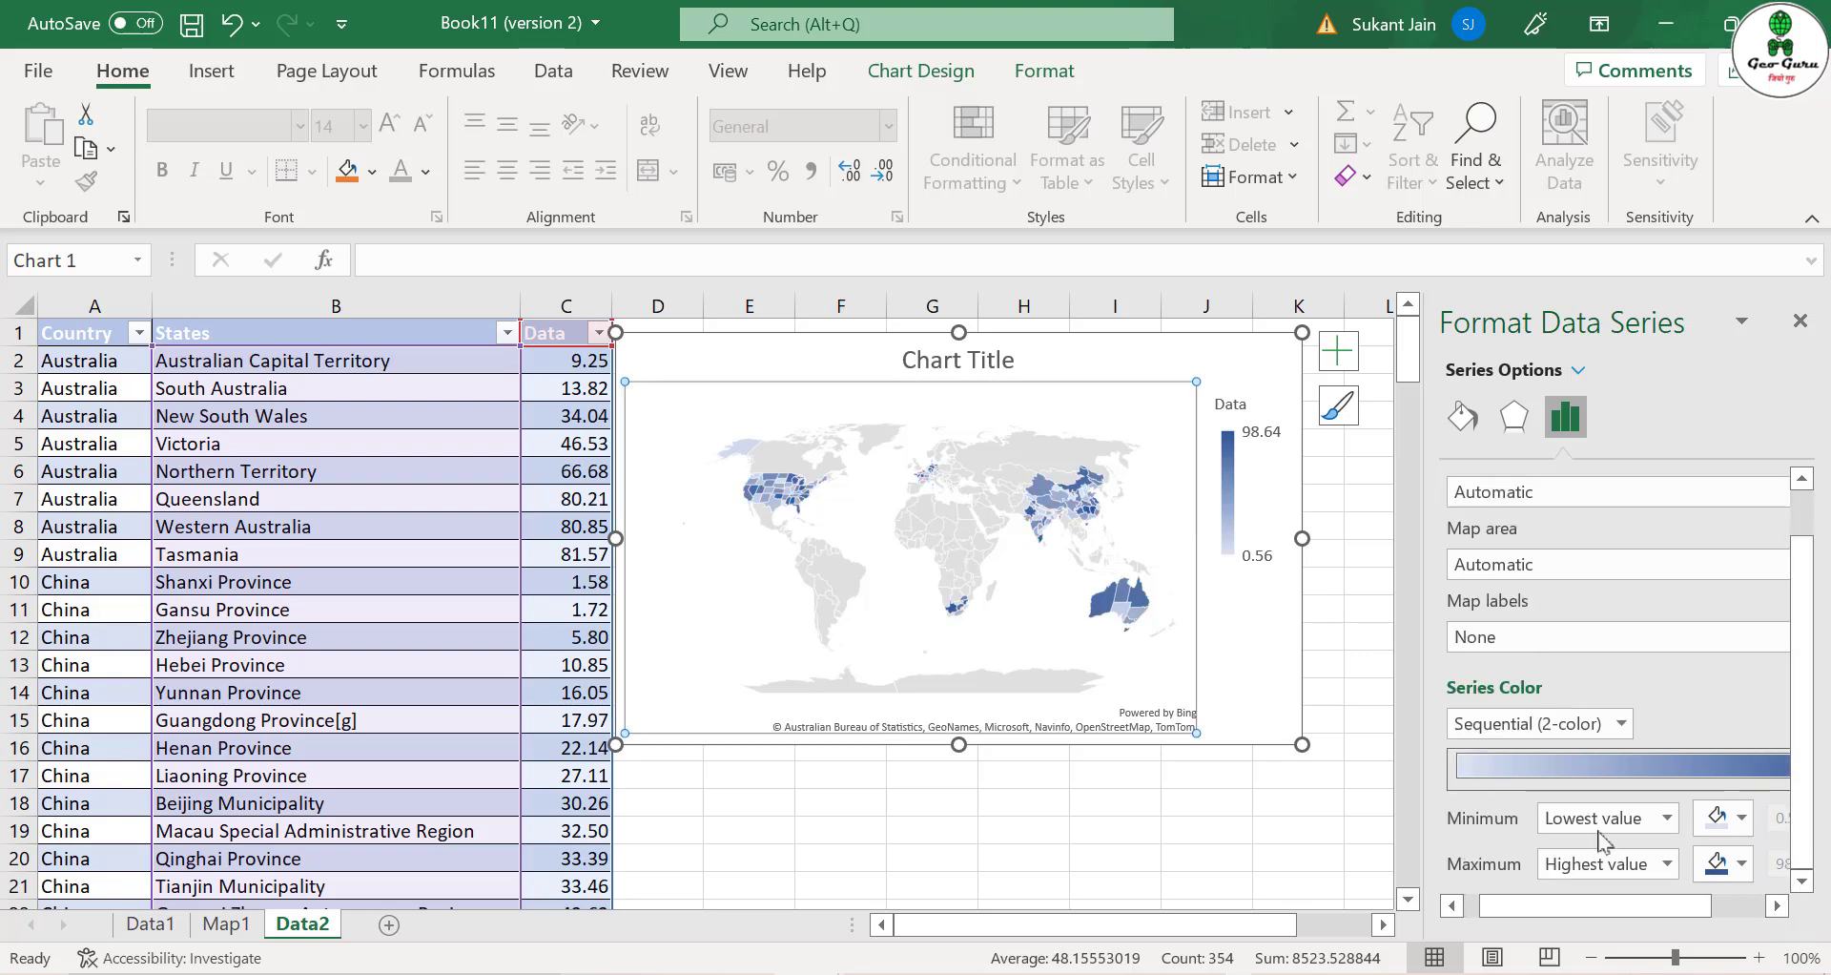
pyautogui.click(1107, 353)
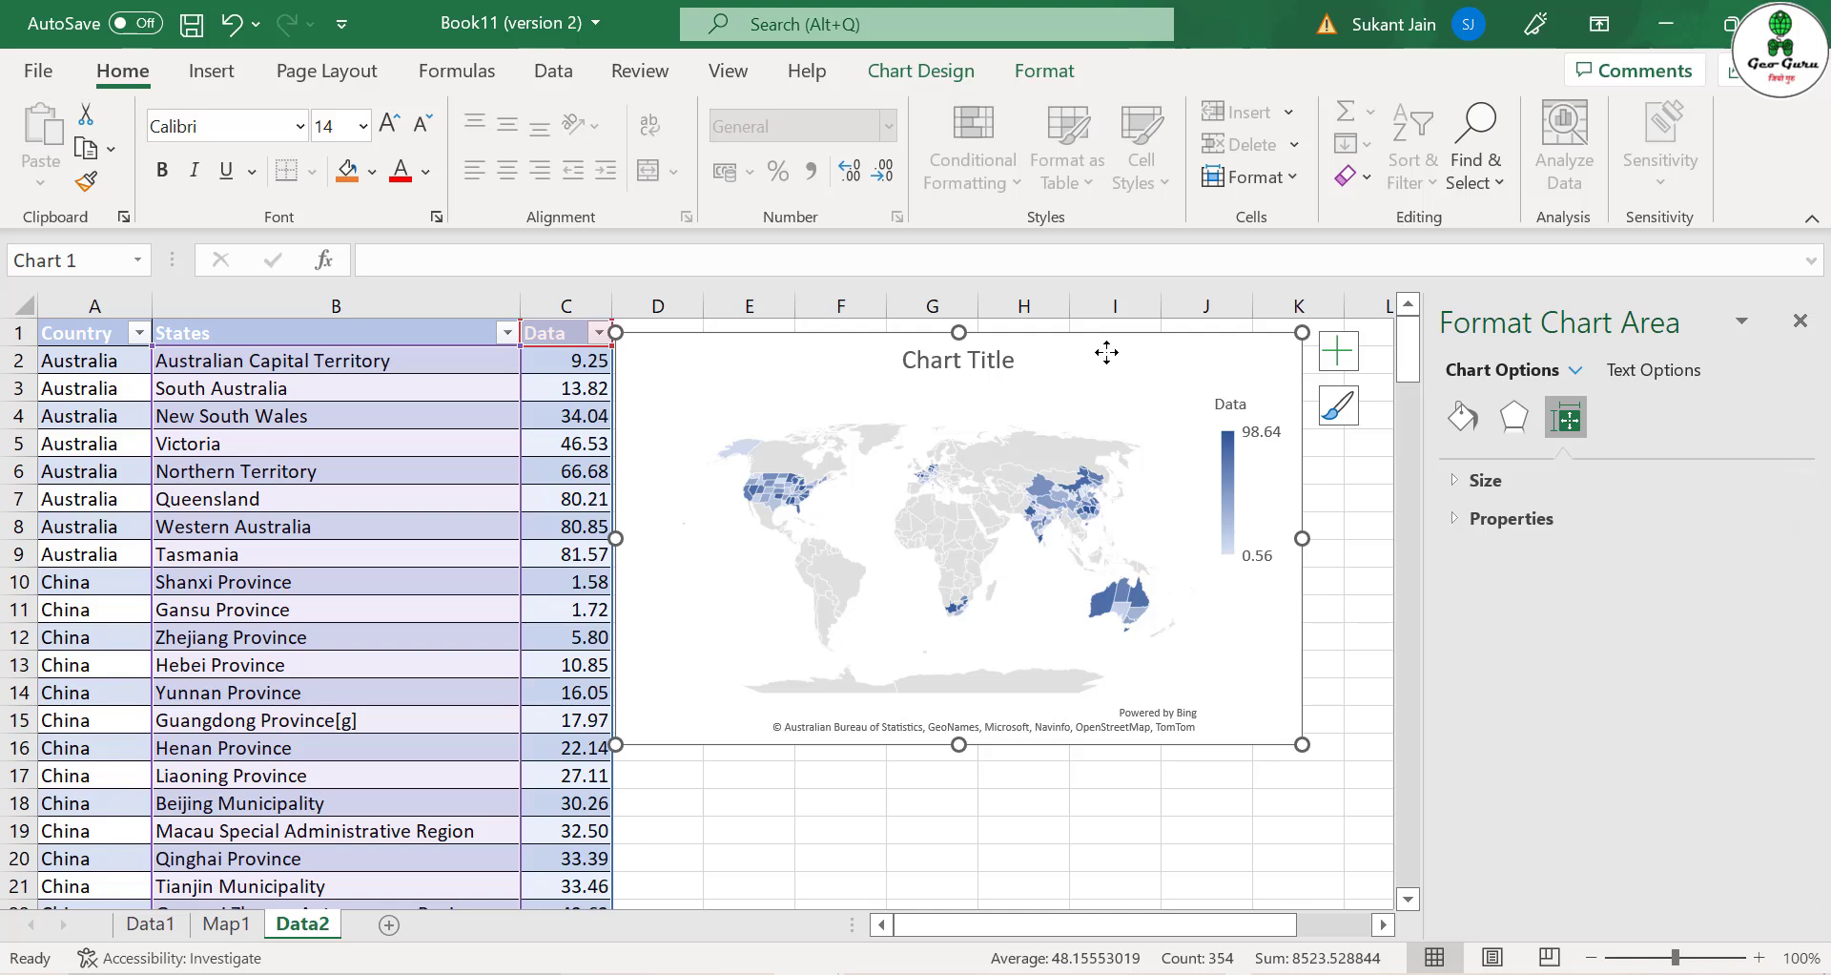
# Move the map chart from the Data2 sheet to the upper-left corner of a new sheet and stretch it down to row 16.
pyautogui.rightClick(1106, 353)
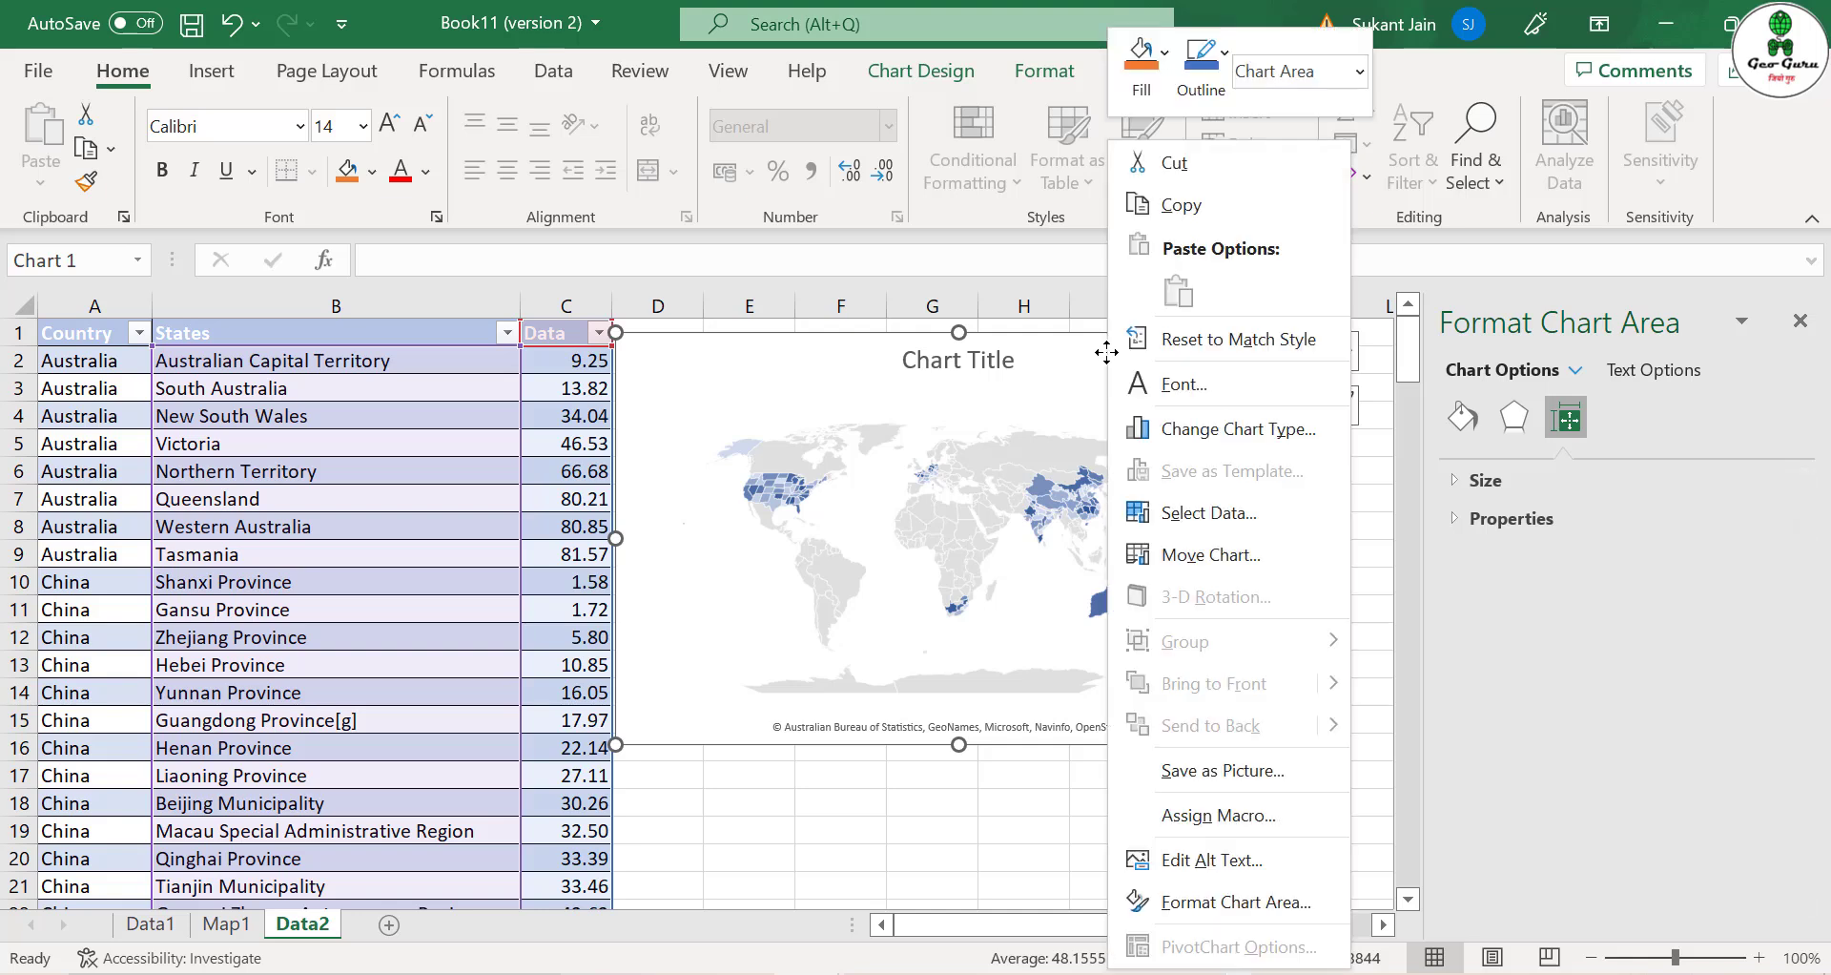
pyautogui.click(1182, 197)
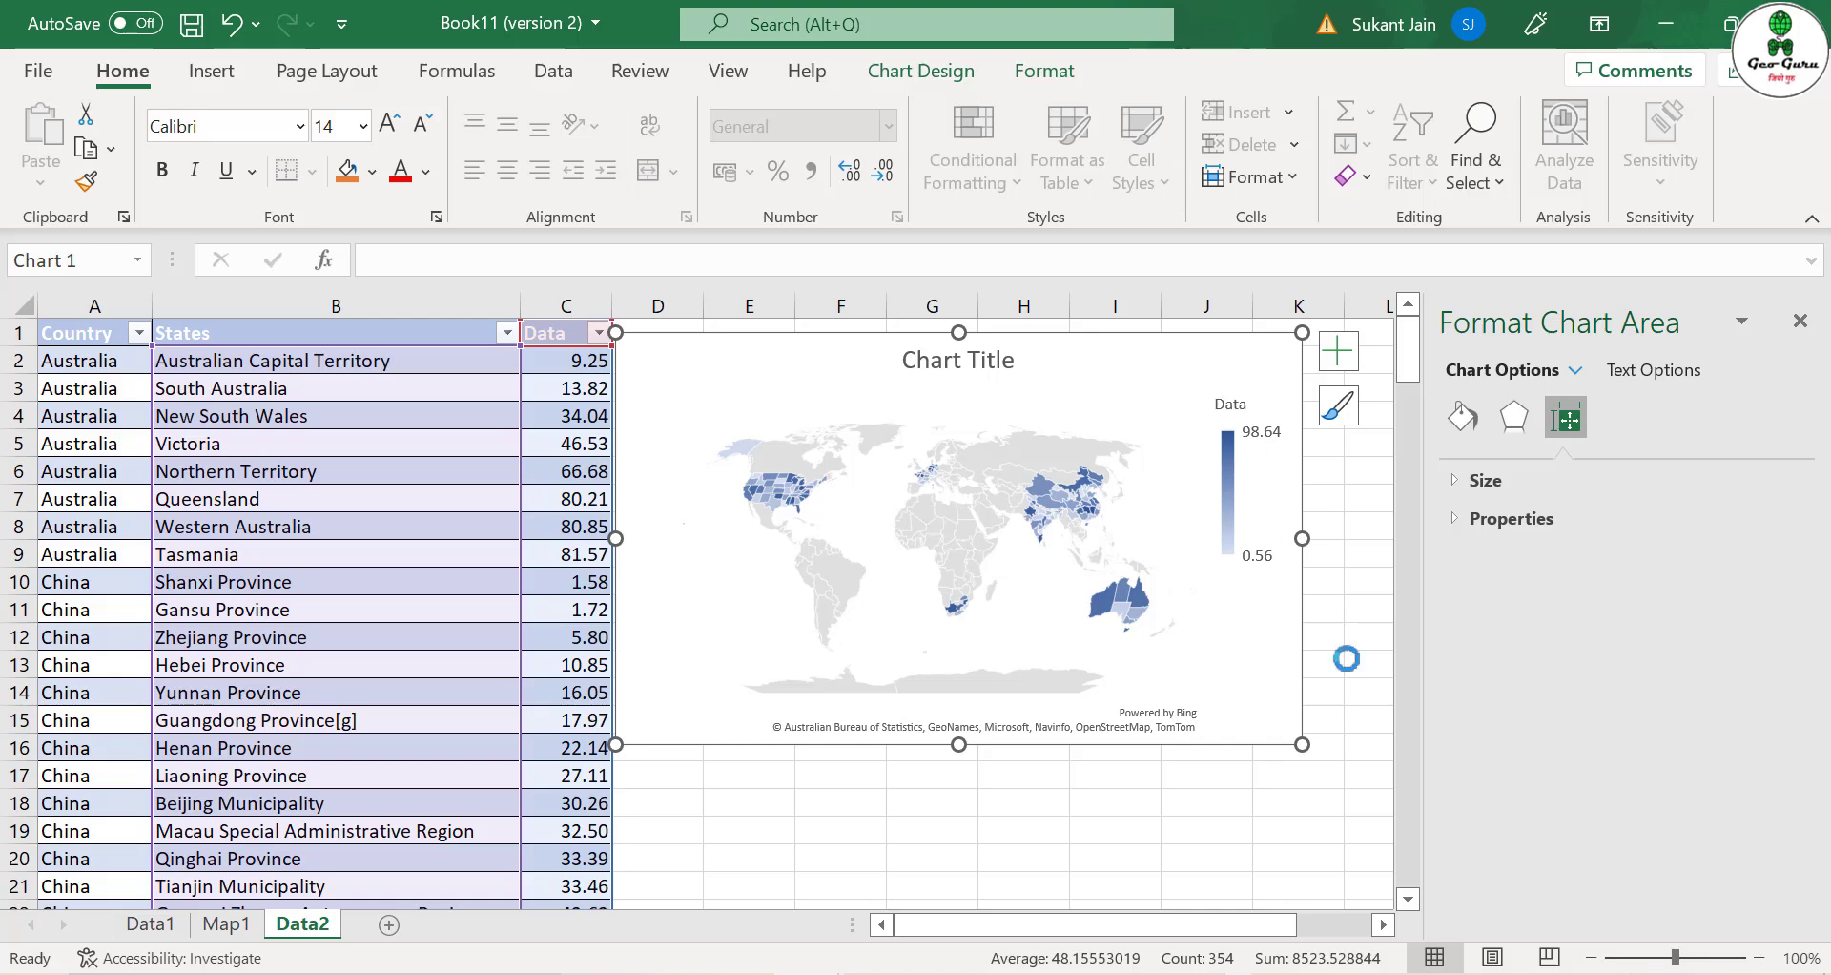
pyautogui.press('Delete')
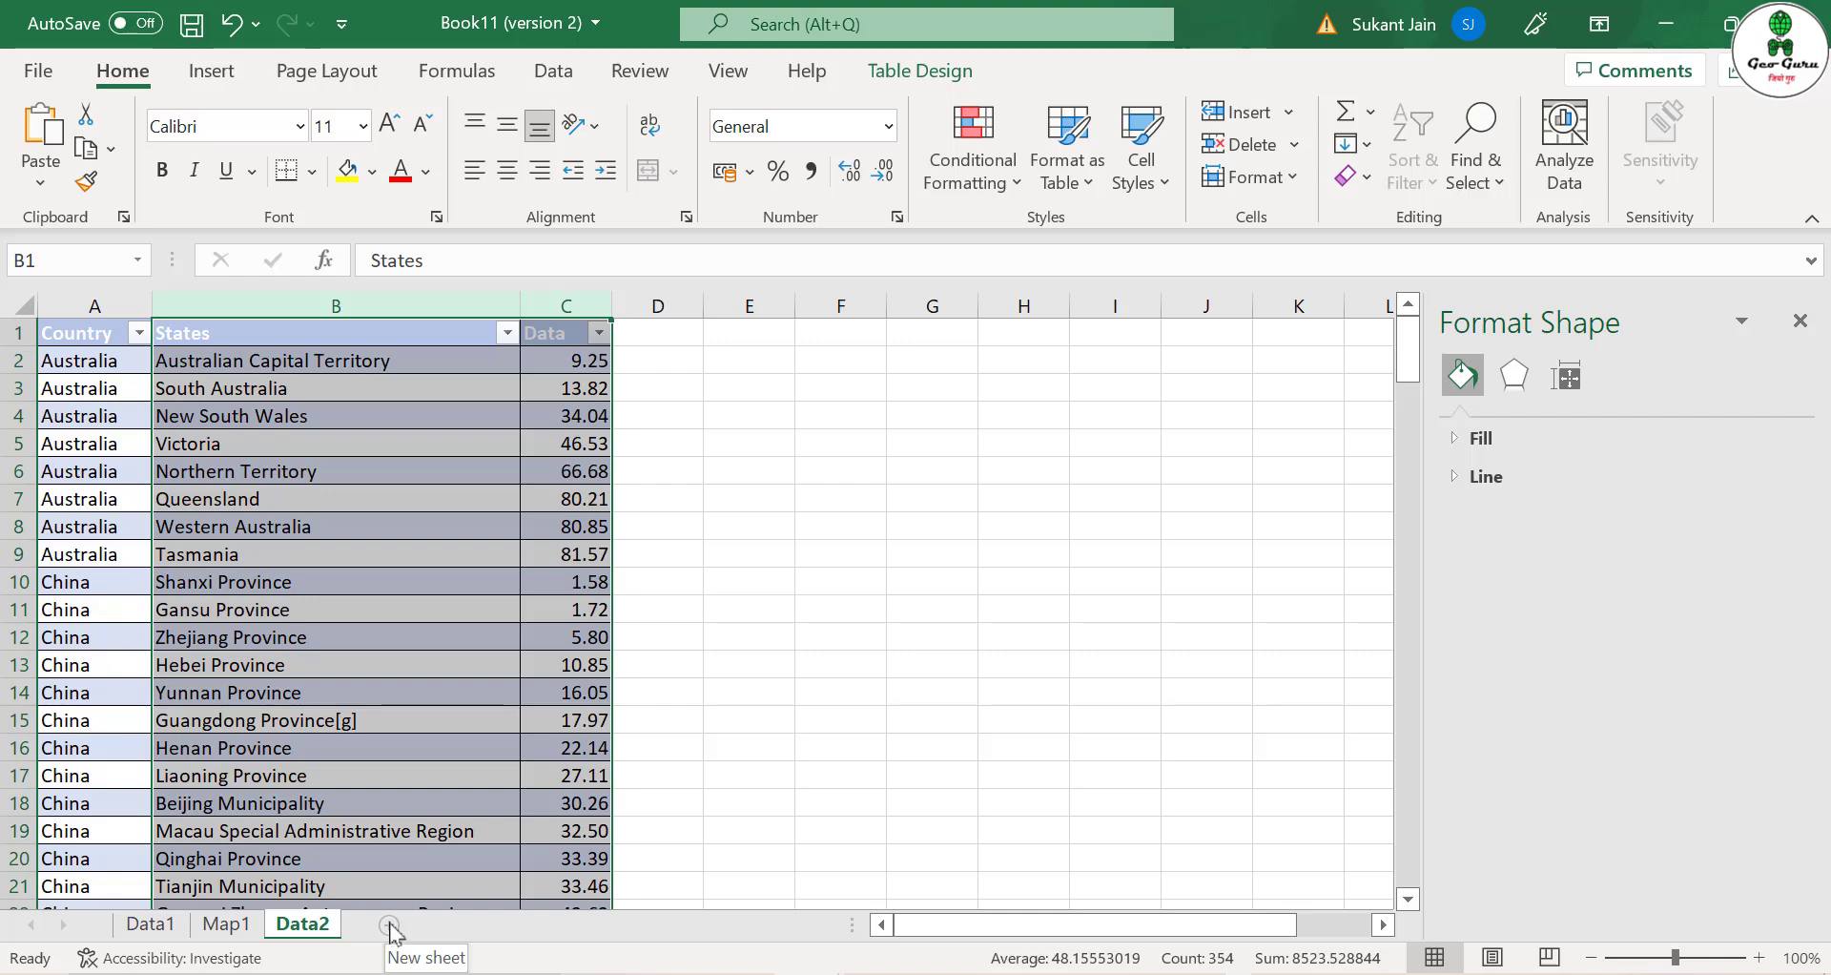
pyautogui.click(390, 925)
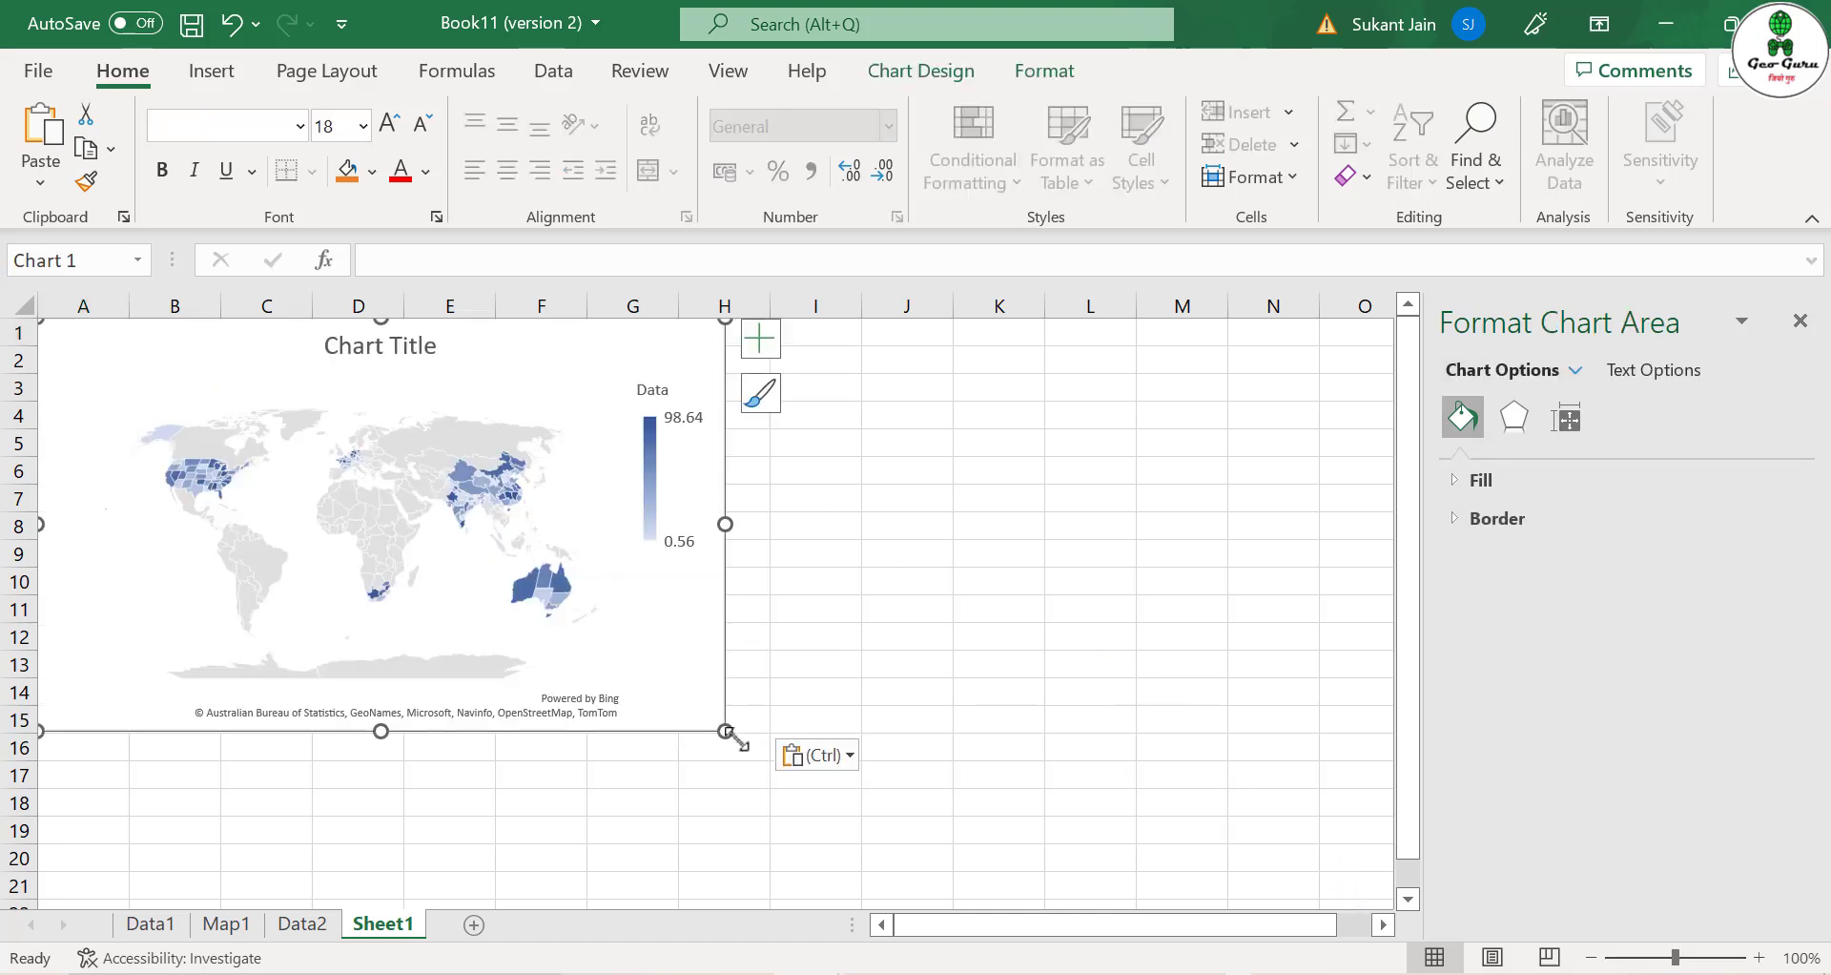
pyautogui.moveTo(725, 731); pyautogui.dragTo(729, 747)
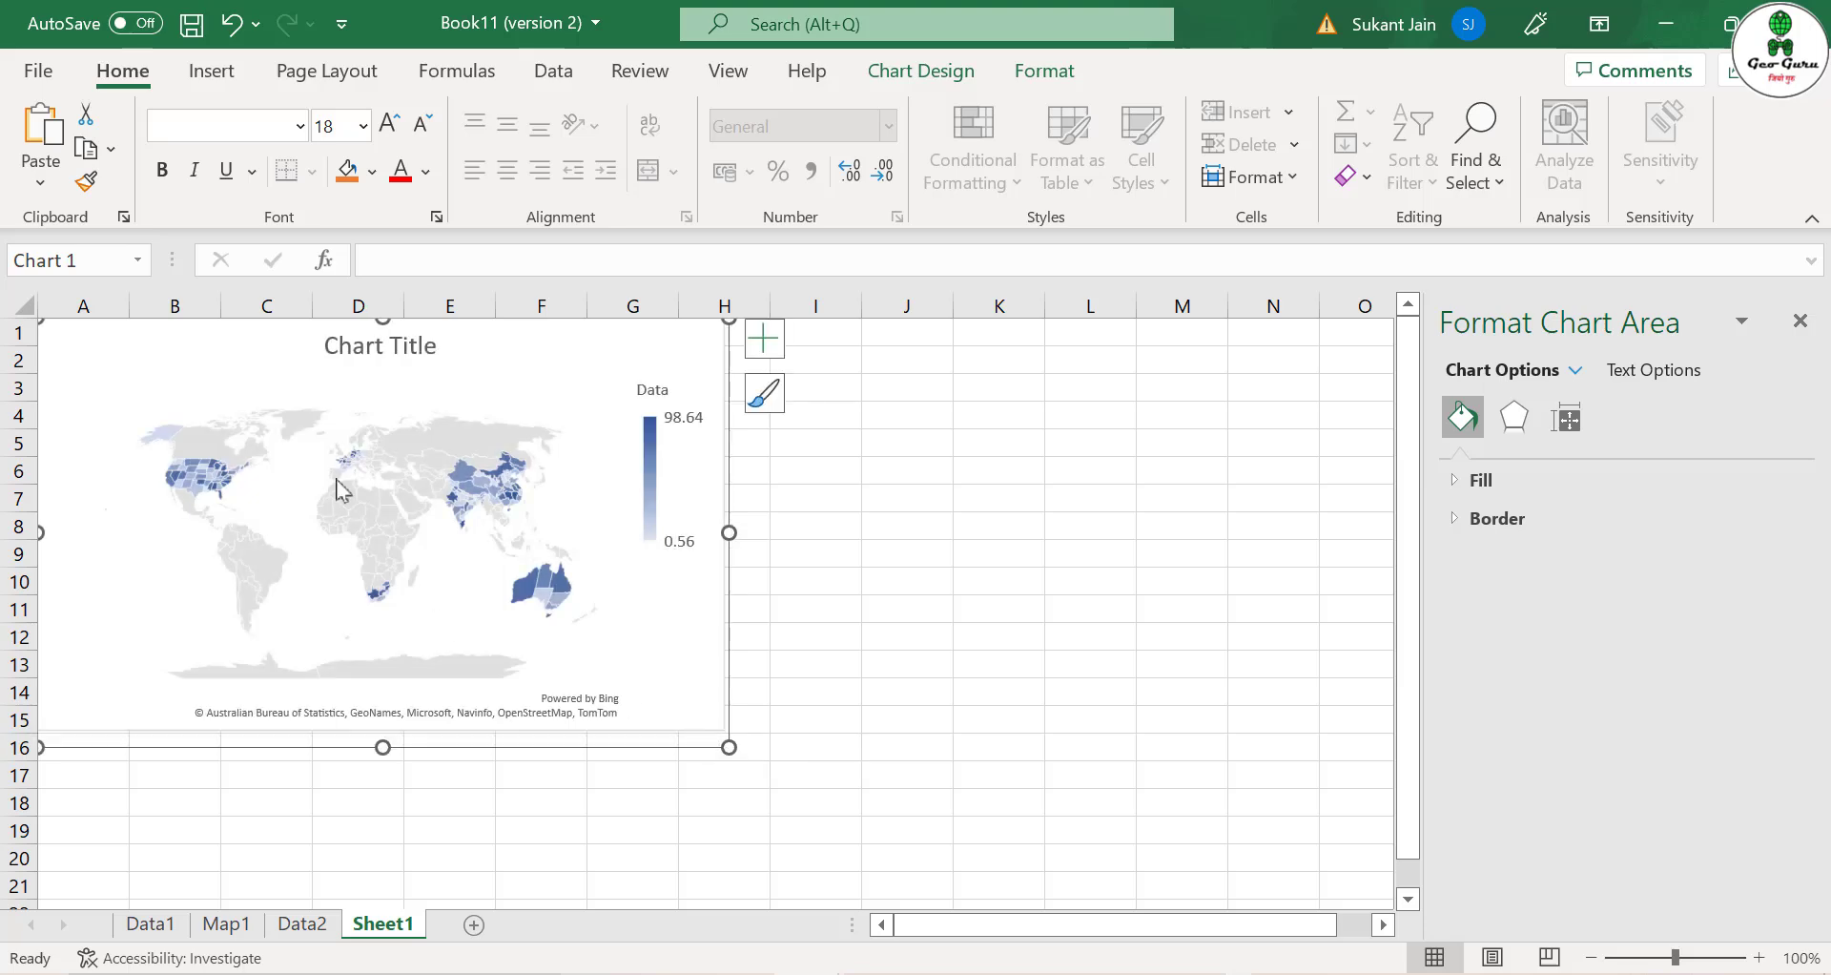
# Insert a Country slicer for the table on the Data2 sheet.
pyautogui.click(302, 923)
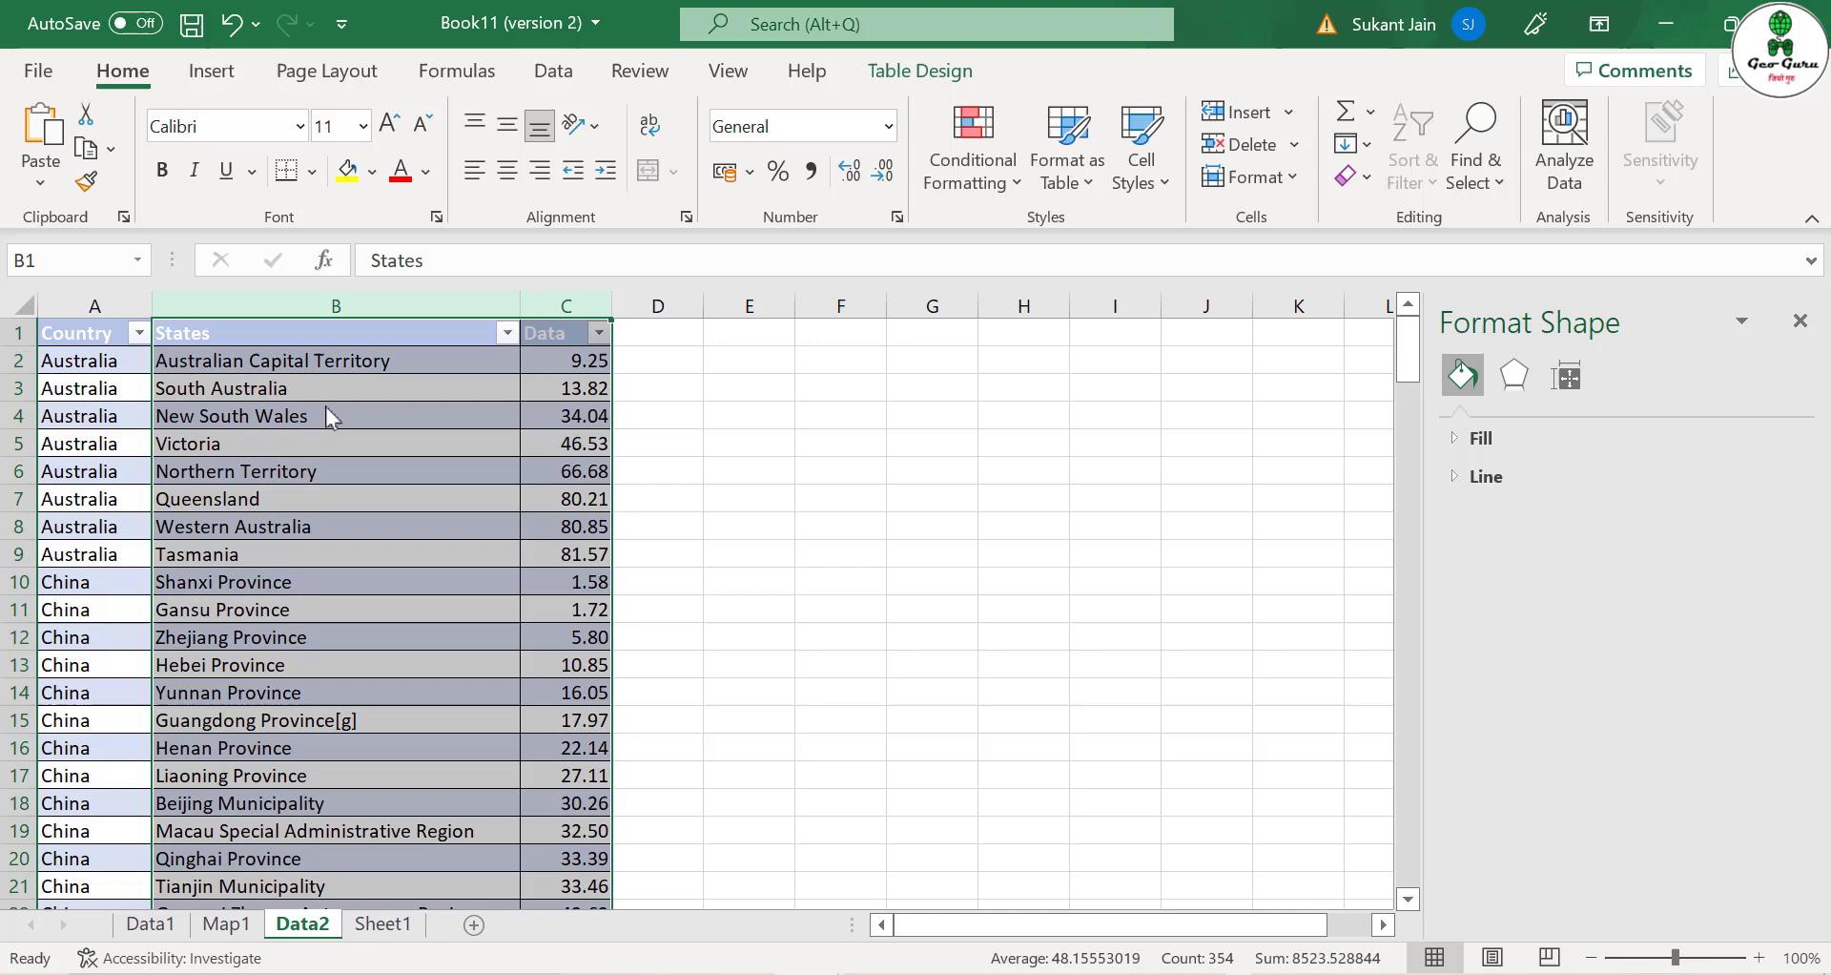
pyautogui.click(454, 475)
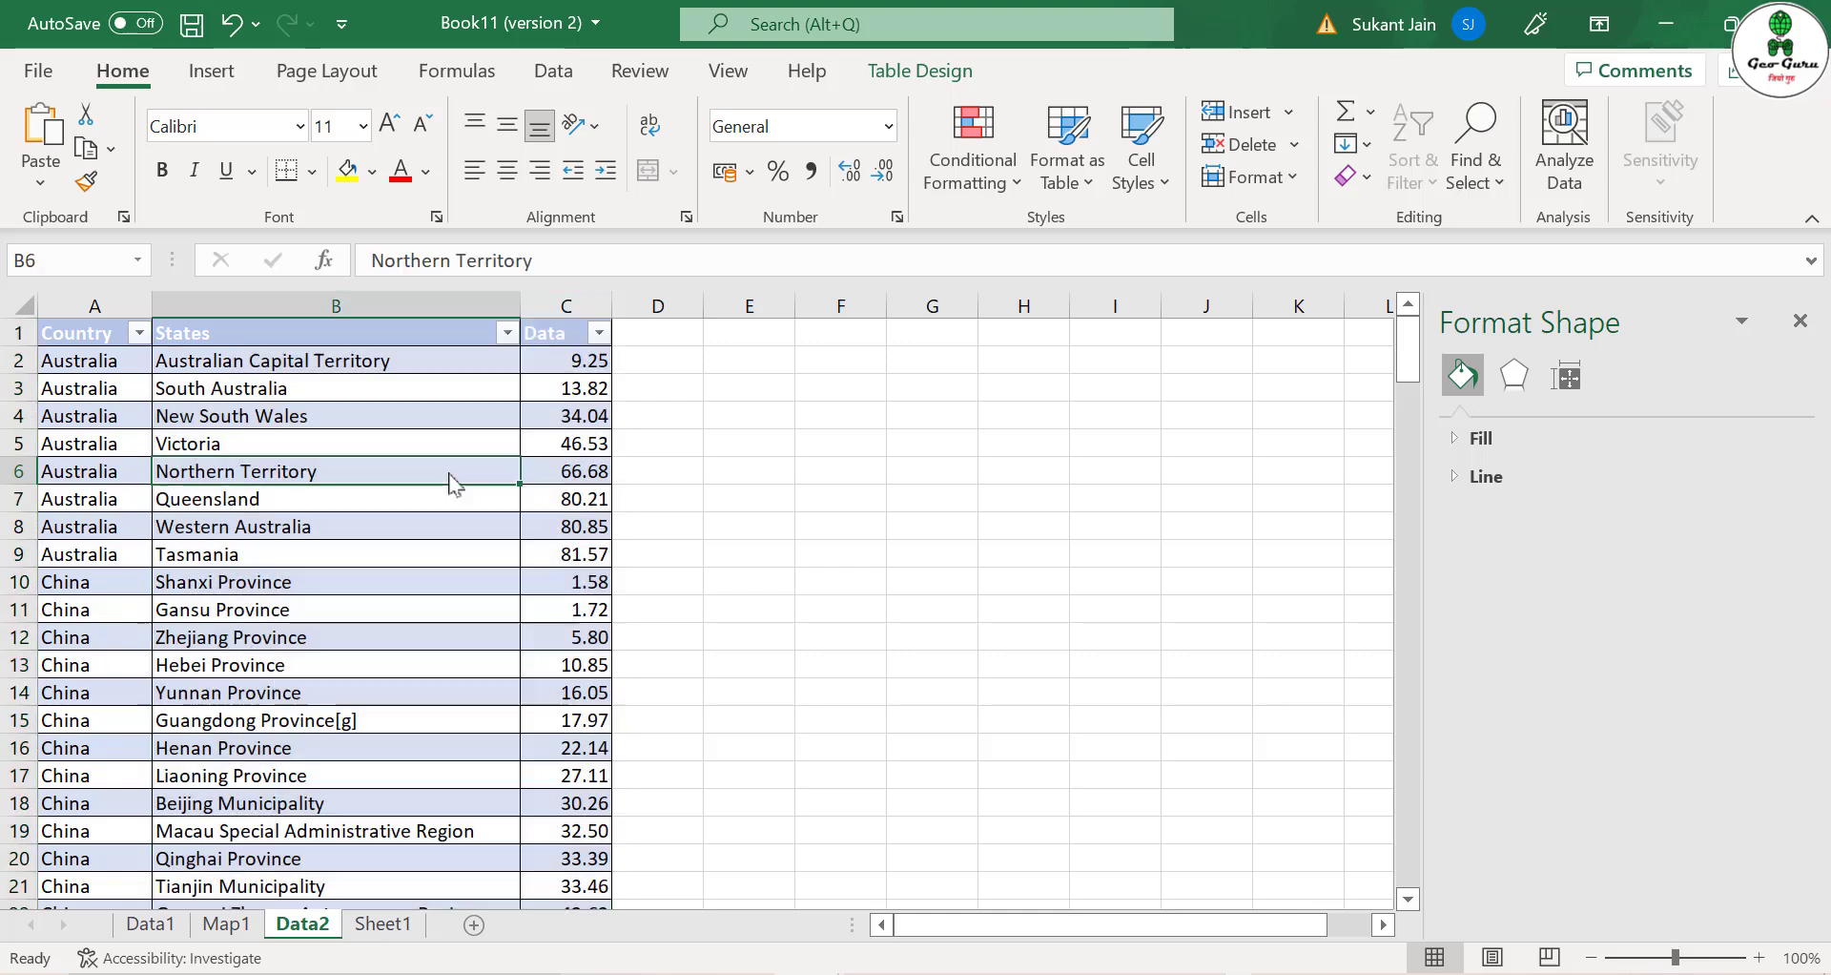
pyautogui.click(218, 82)
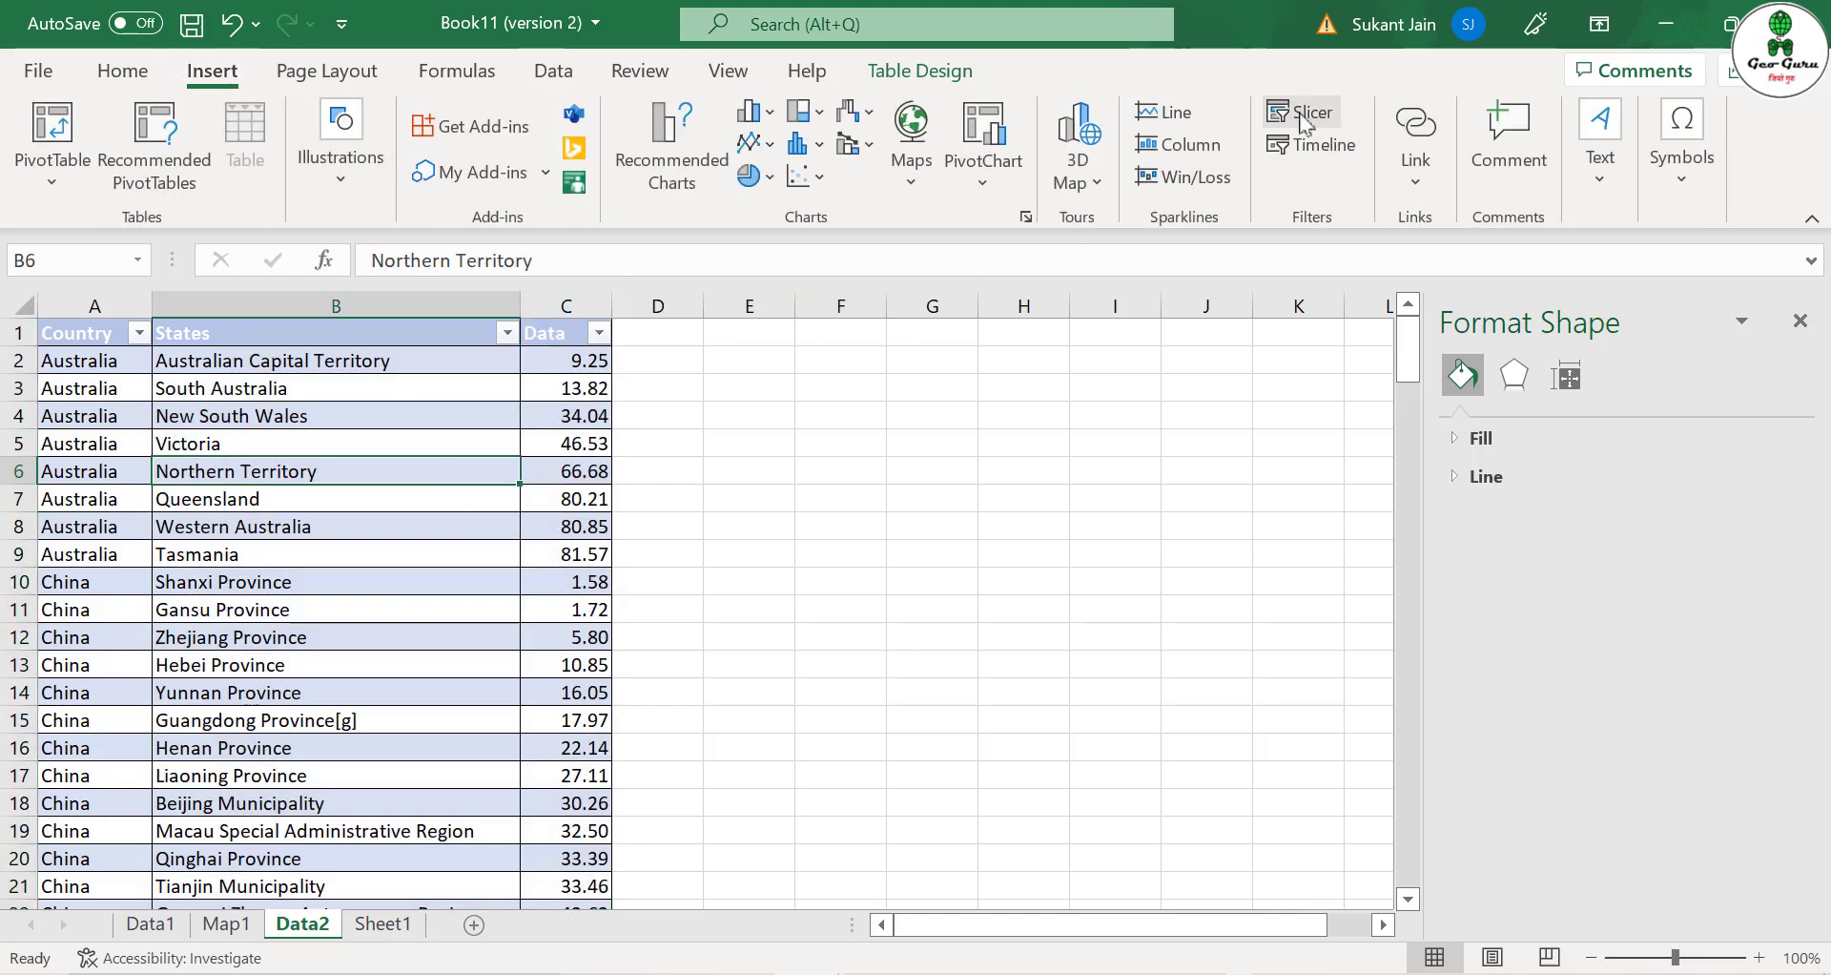
pyautogui.click(1304, 115)
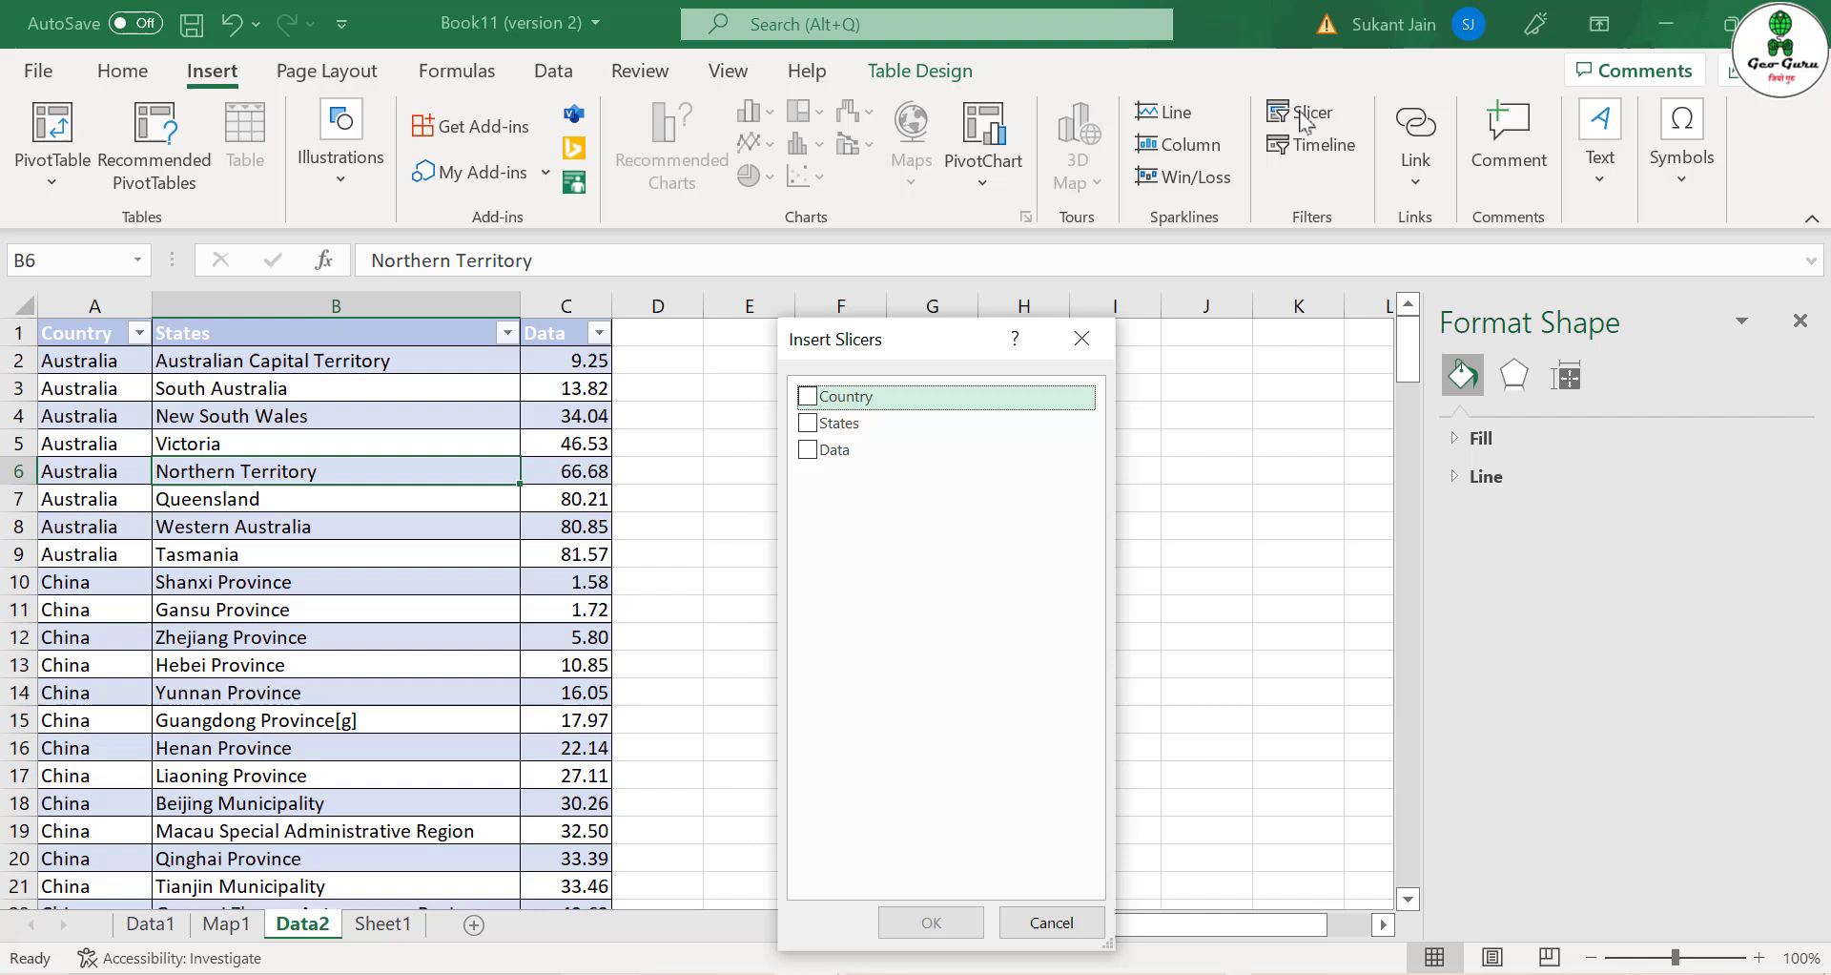
pyautogui.click(807, 396)
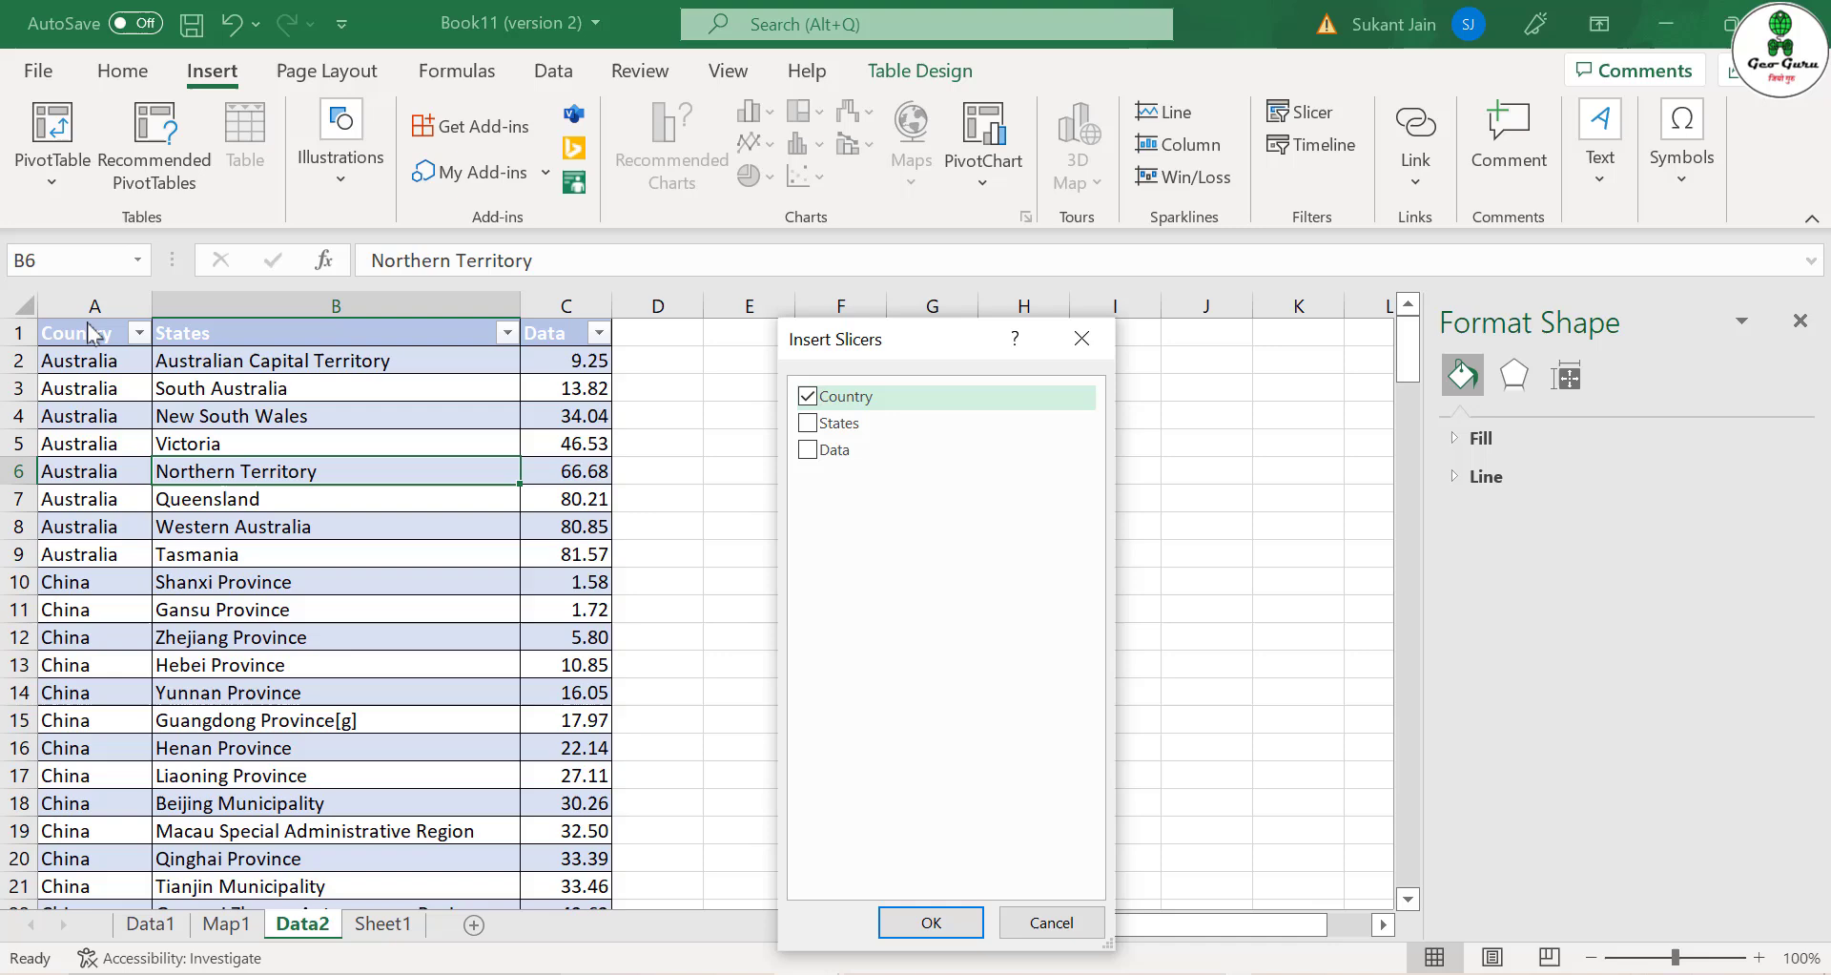
pyautogui.click(916, 923)
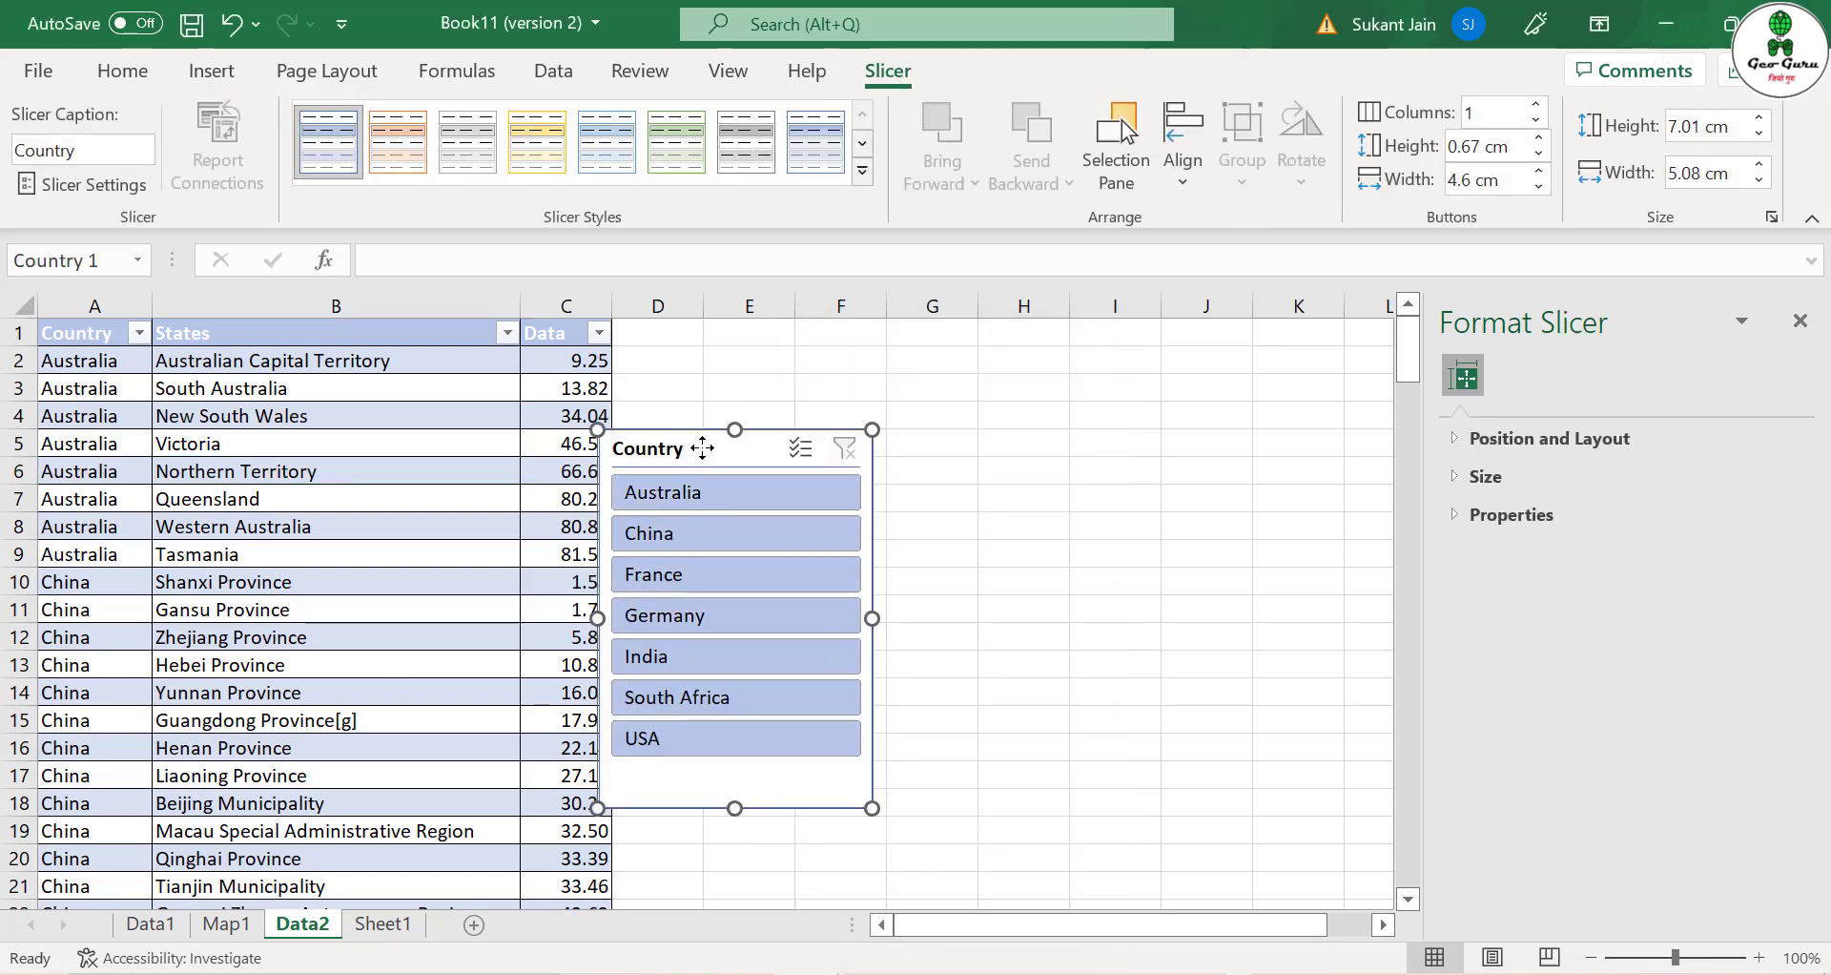
# Move the Country slicer from Data2 to Sheet1, placing it at cell I1 next to the map chart.
pyautogui.moveTo(703, 448)
pyautogui.mouseDown()
pyautogui.moveTo(735, 421)
pyautogui.moveTo(719, 420)
pyautogui.mouseUp()
pyautogui.rightClick(721, 420)
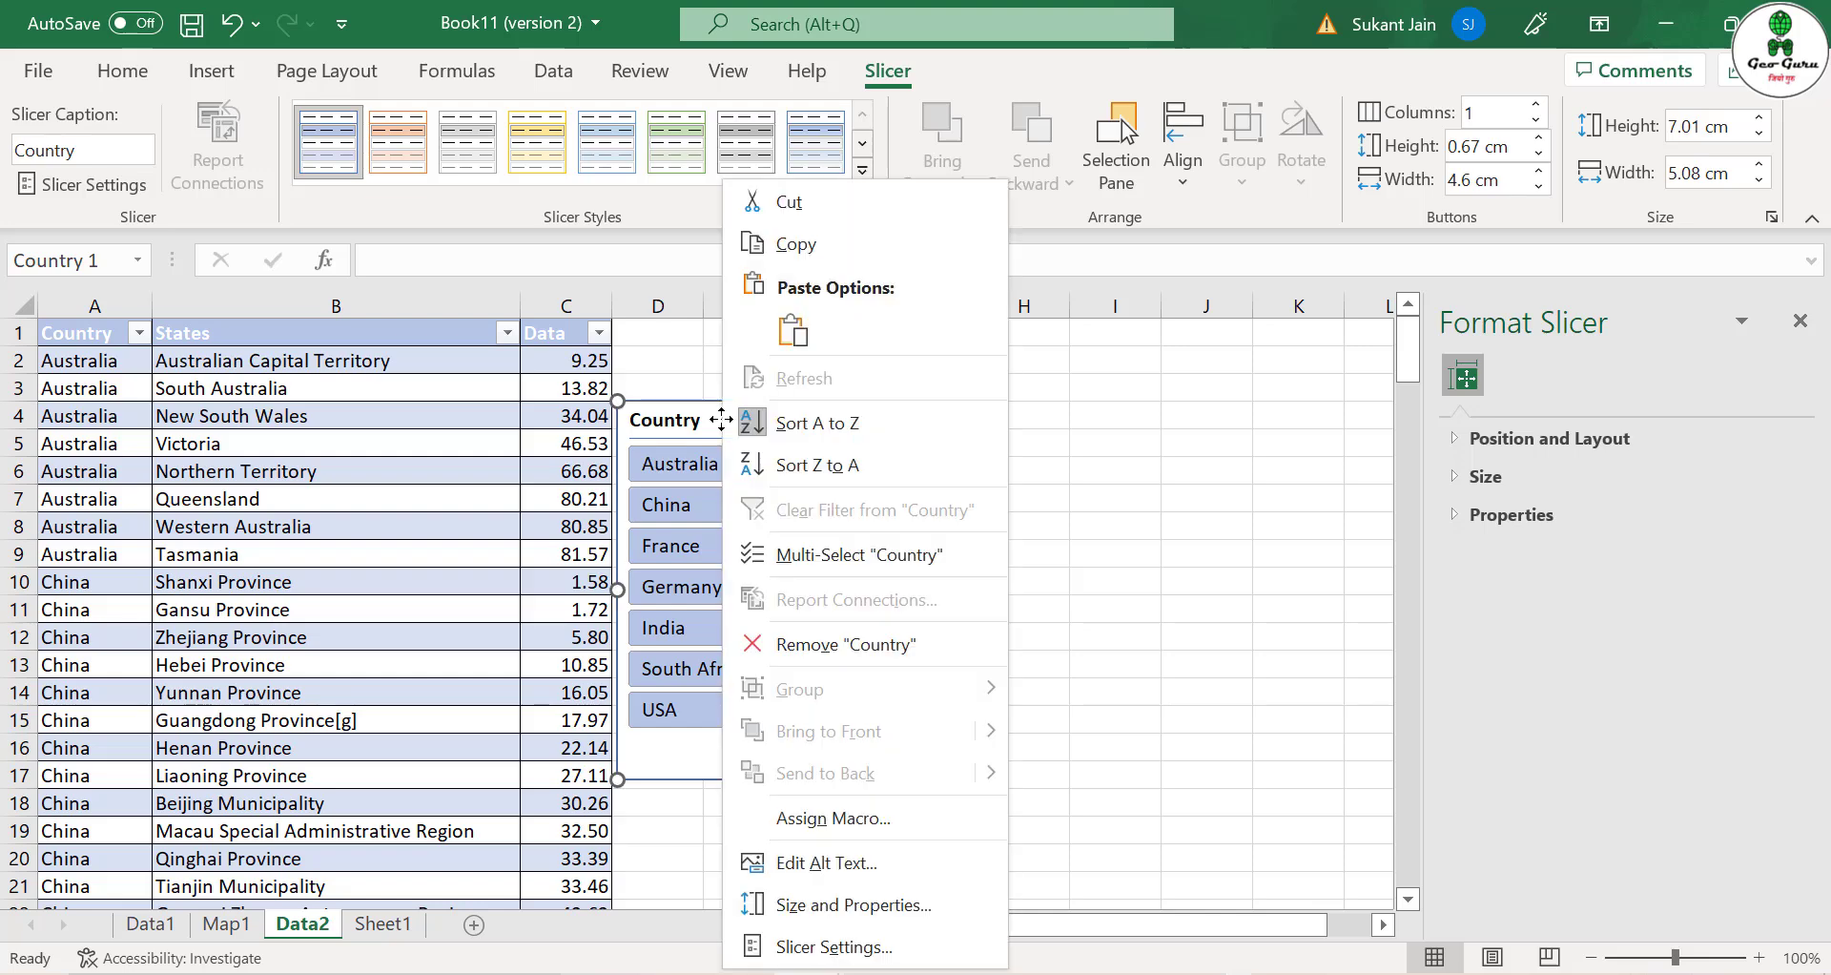
pyautogui.click(797, 202)
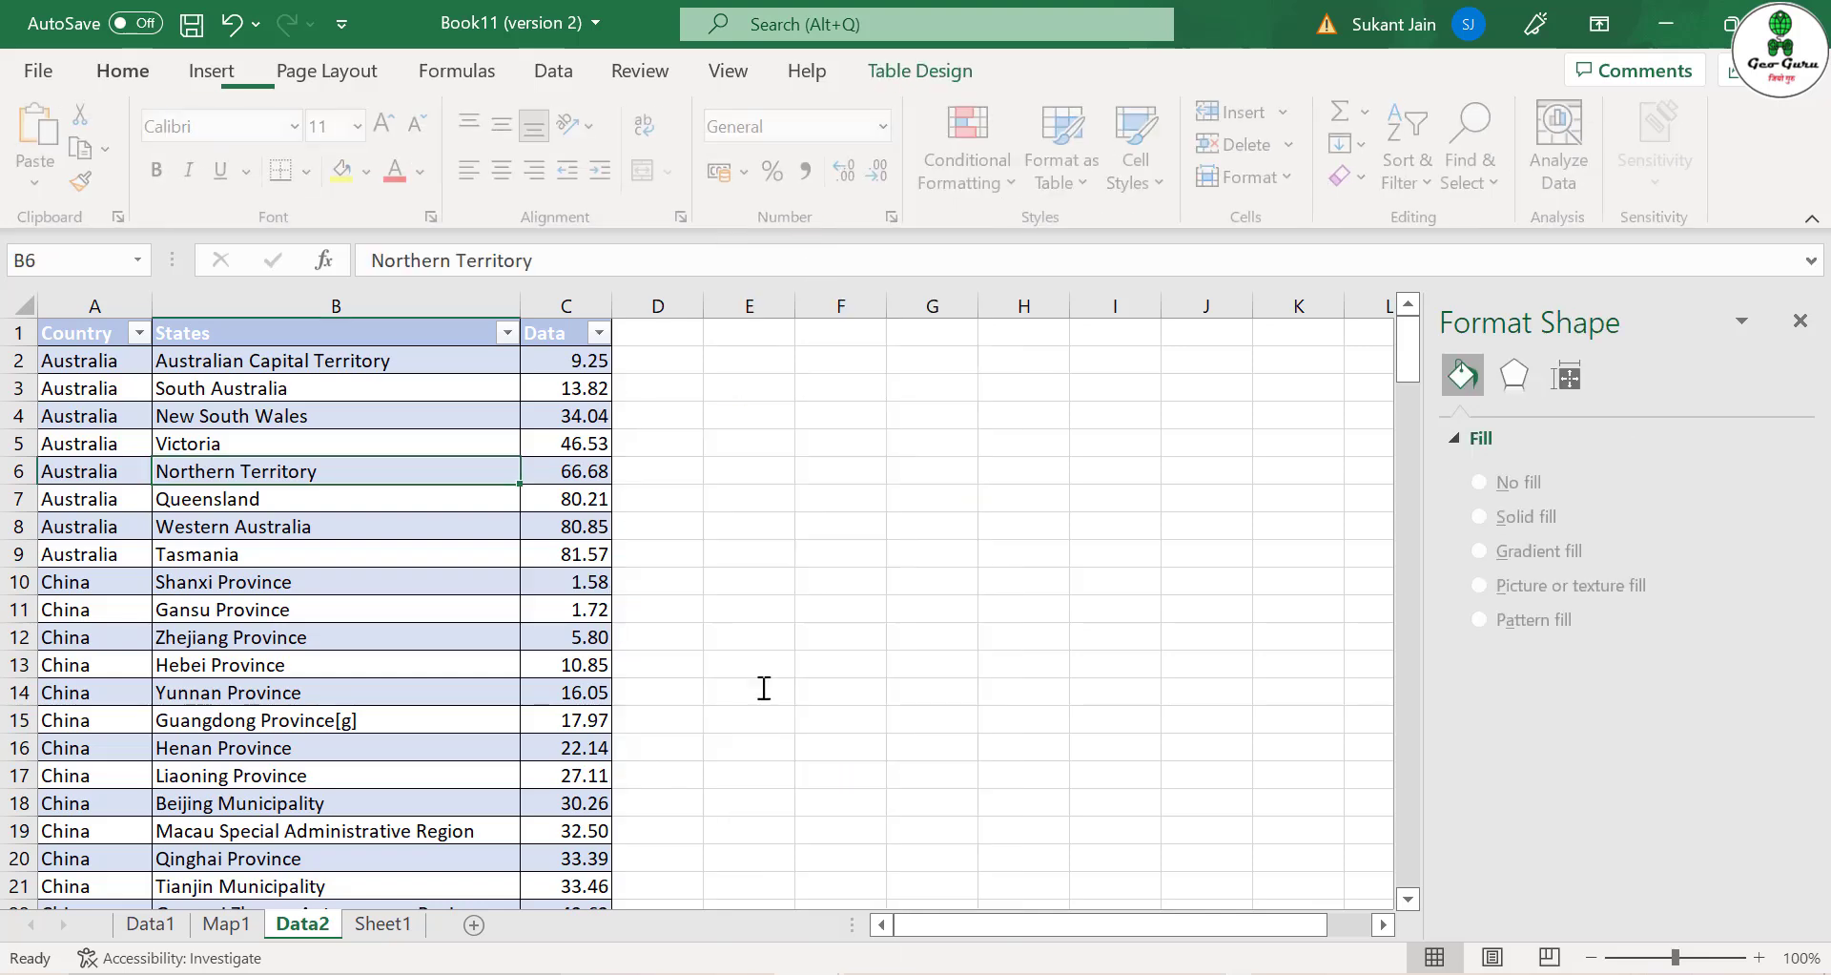
pyautogui.click(385, 924)
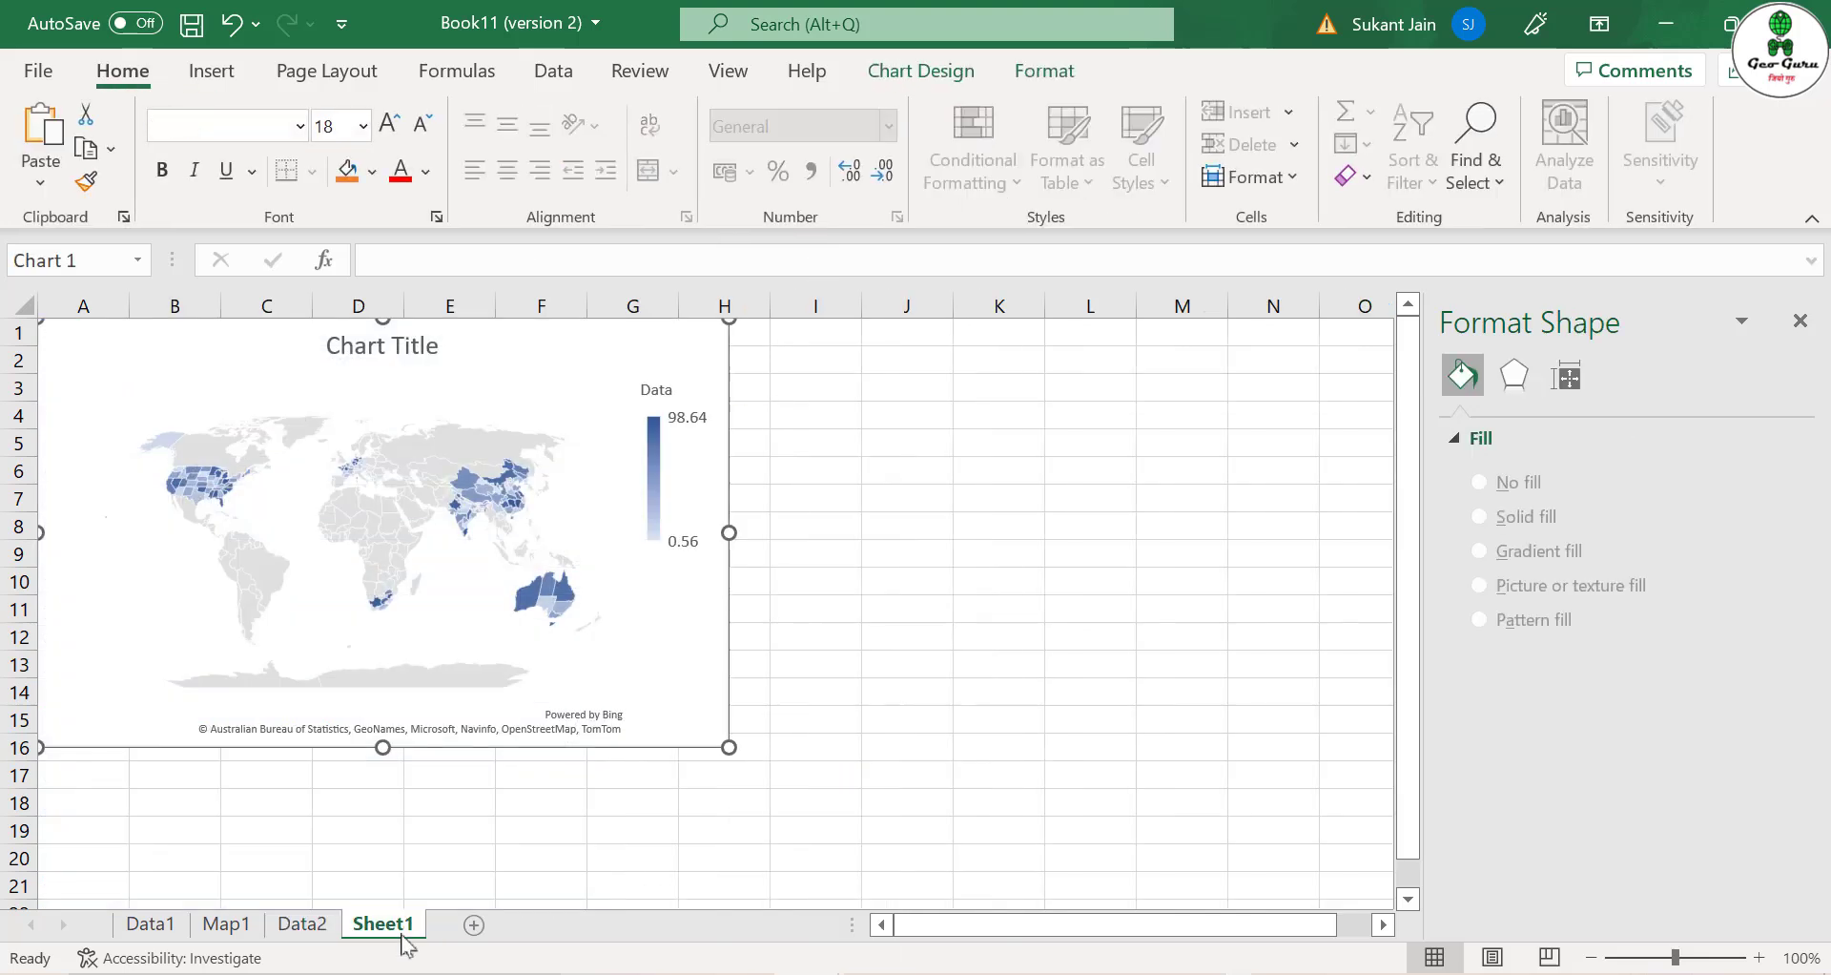
pyautogui.click(813, 345)
pyautogui.hotkey('ctrl', 'v')
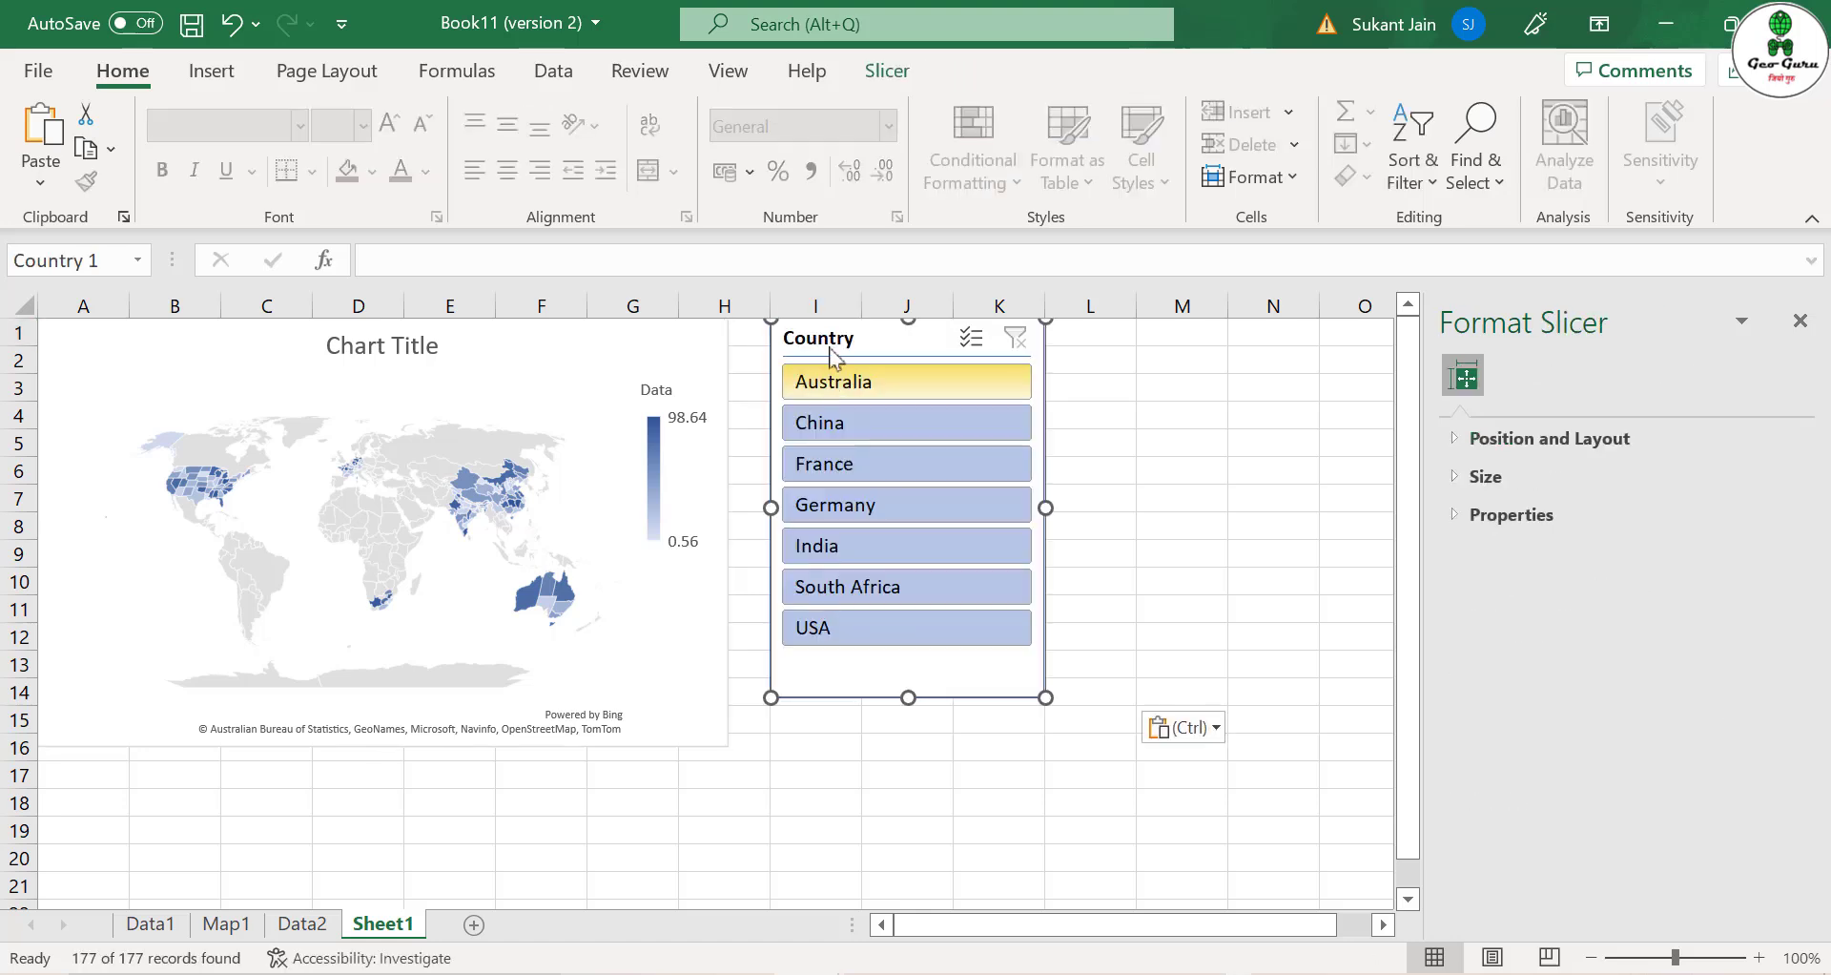
# Place the Country slicer against the map chart's edge and shrink its height and width to fit the seven country entries.
pyautogui.moveTo(803, 358); pyautogui.dragTo(760, 366)
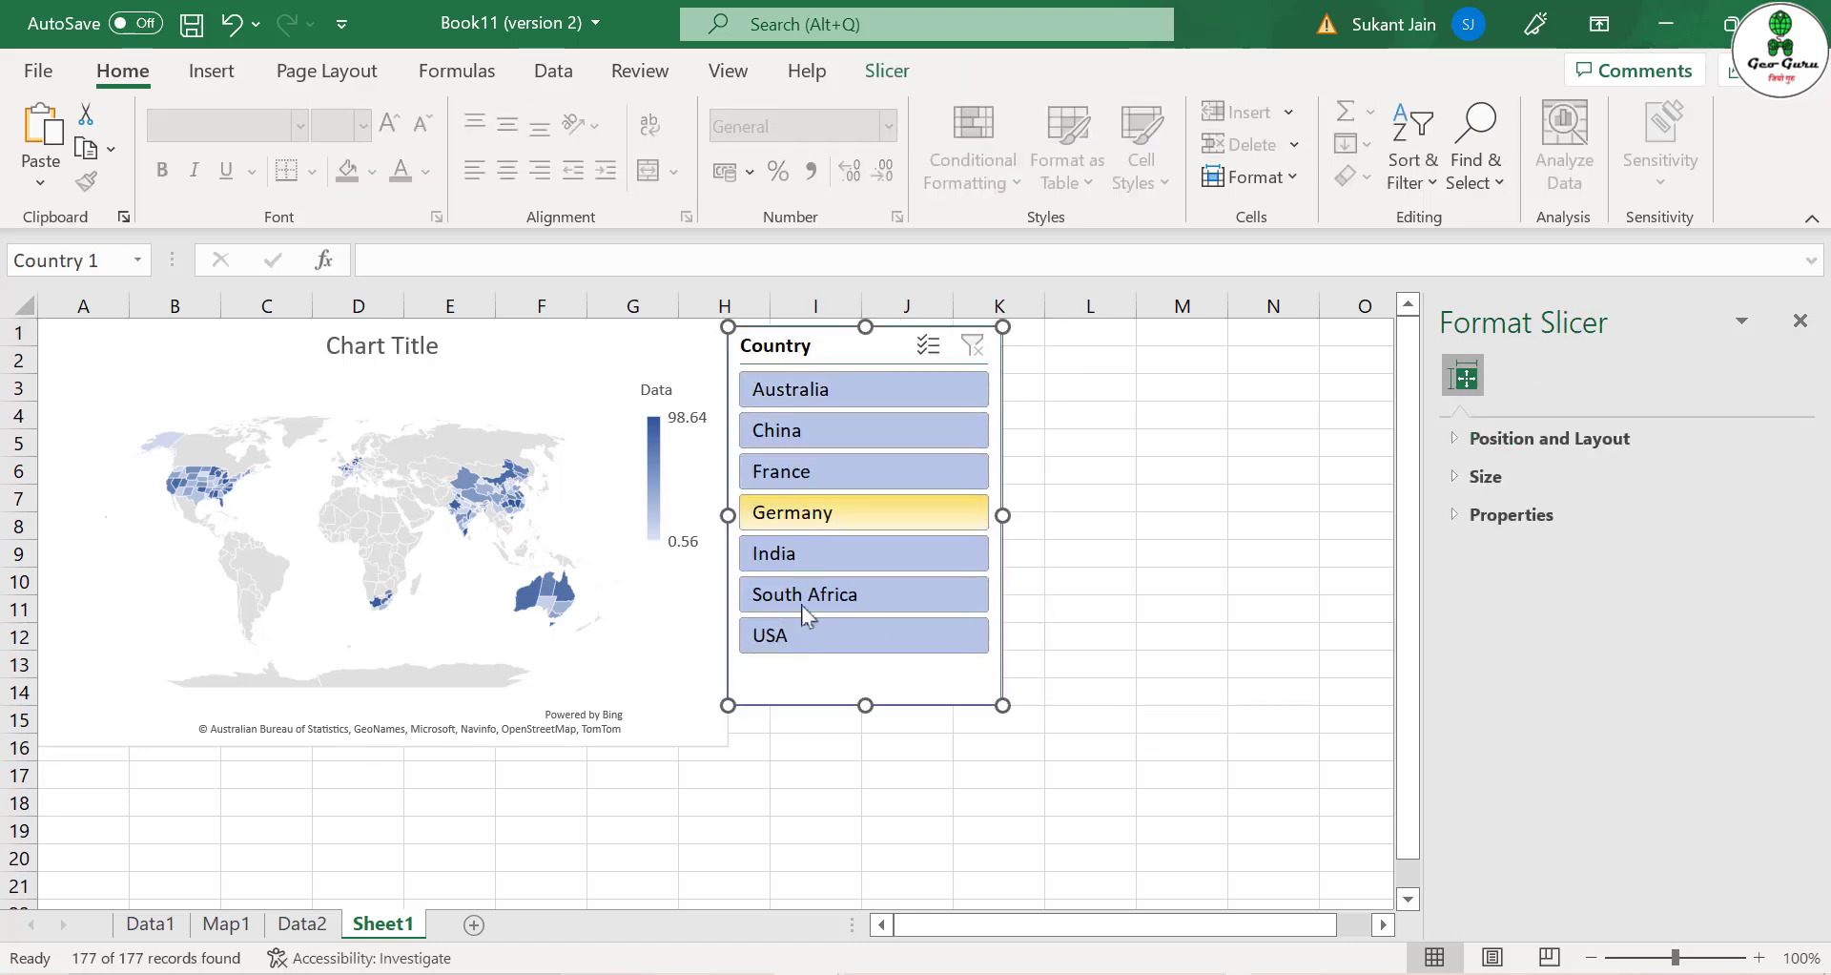
pyautogui.moveTo(857, 706); pyautogui.dragTo(855, 661)
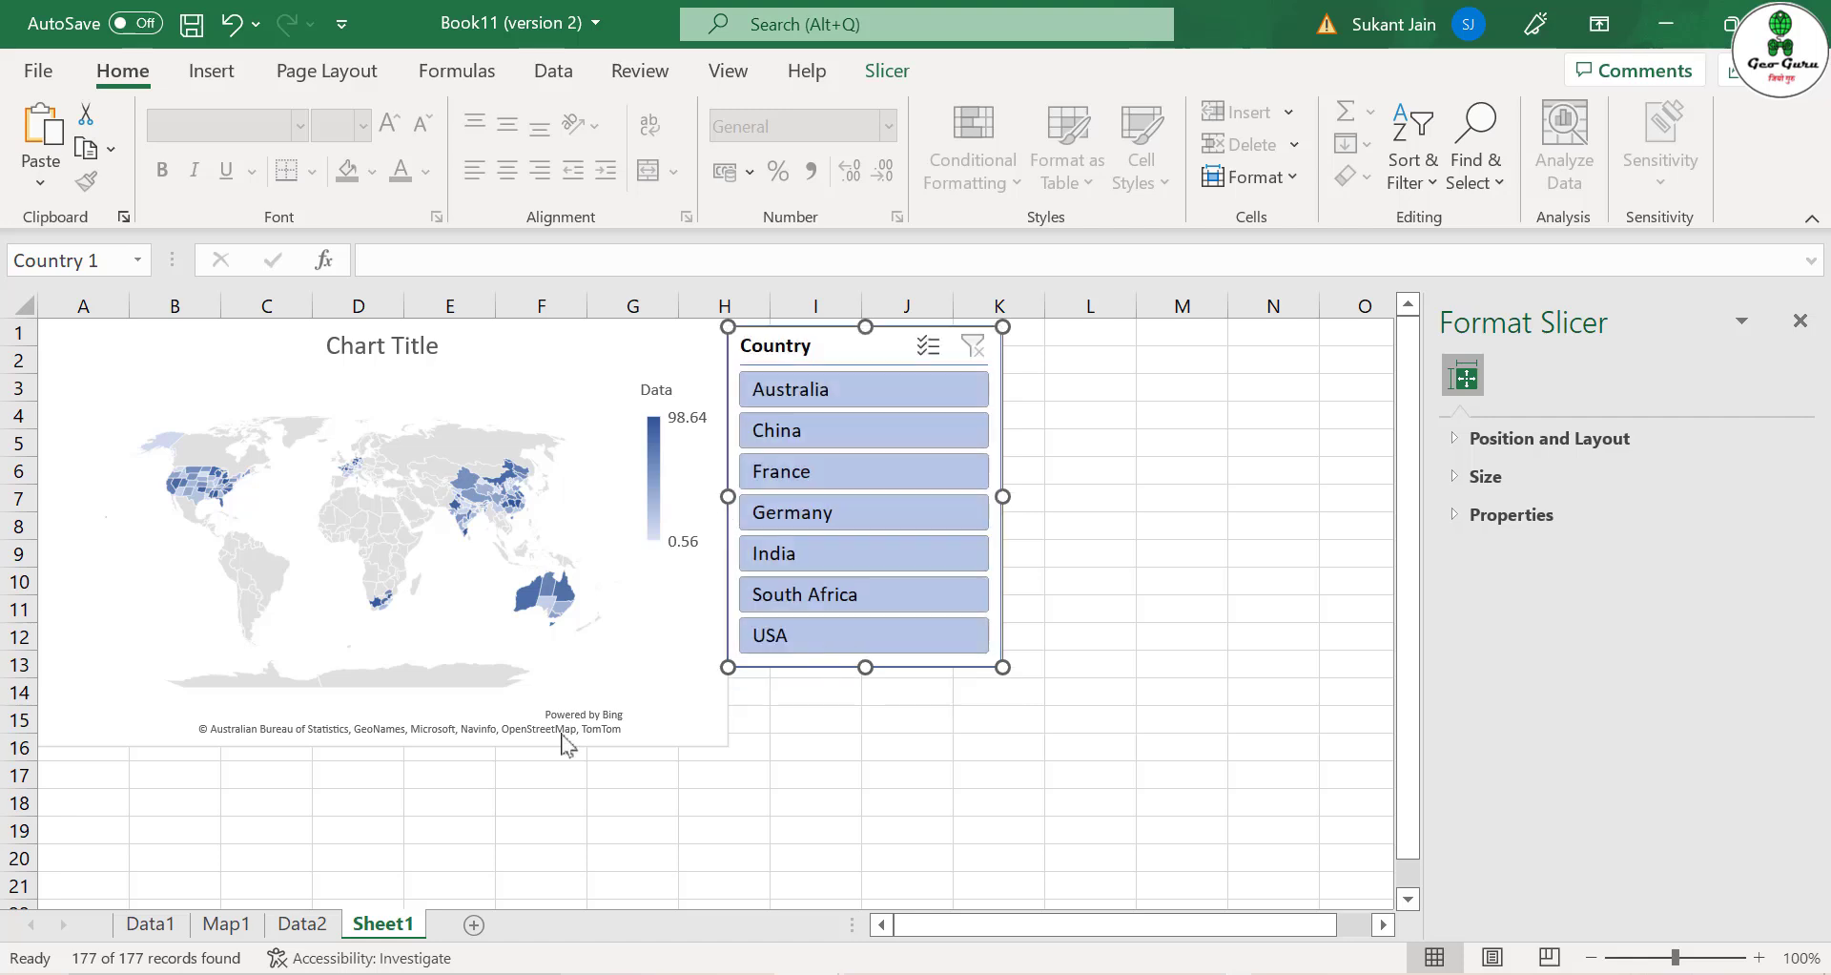
pyautogui.moveTo(1006, 496); pyautogui.dragTo(959, 494)
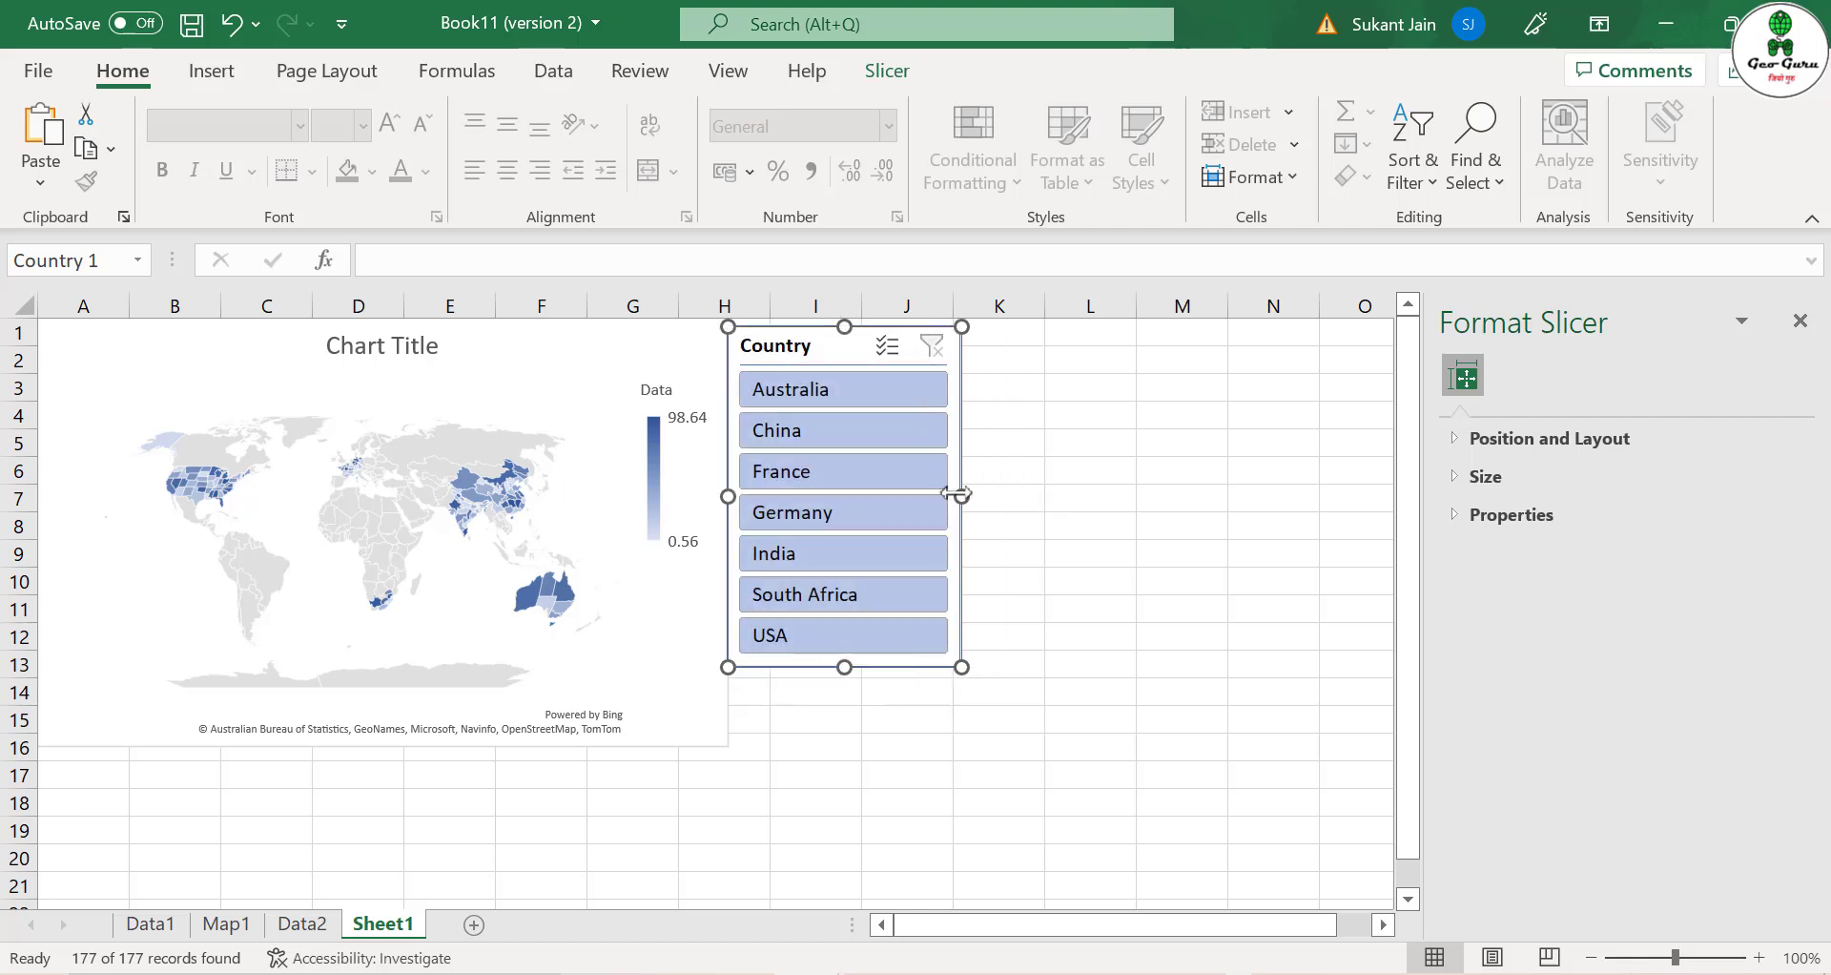
# Filter the map by each slicer country in turn, from Australia through USA, and inspect region values for Australia and South Africa.
pyautogui.click(850, 391)
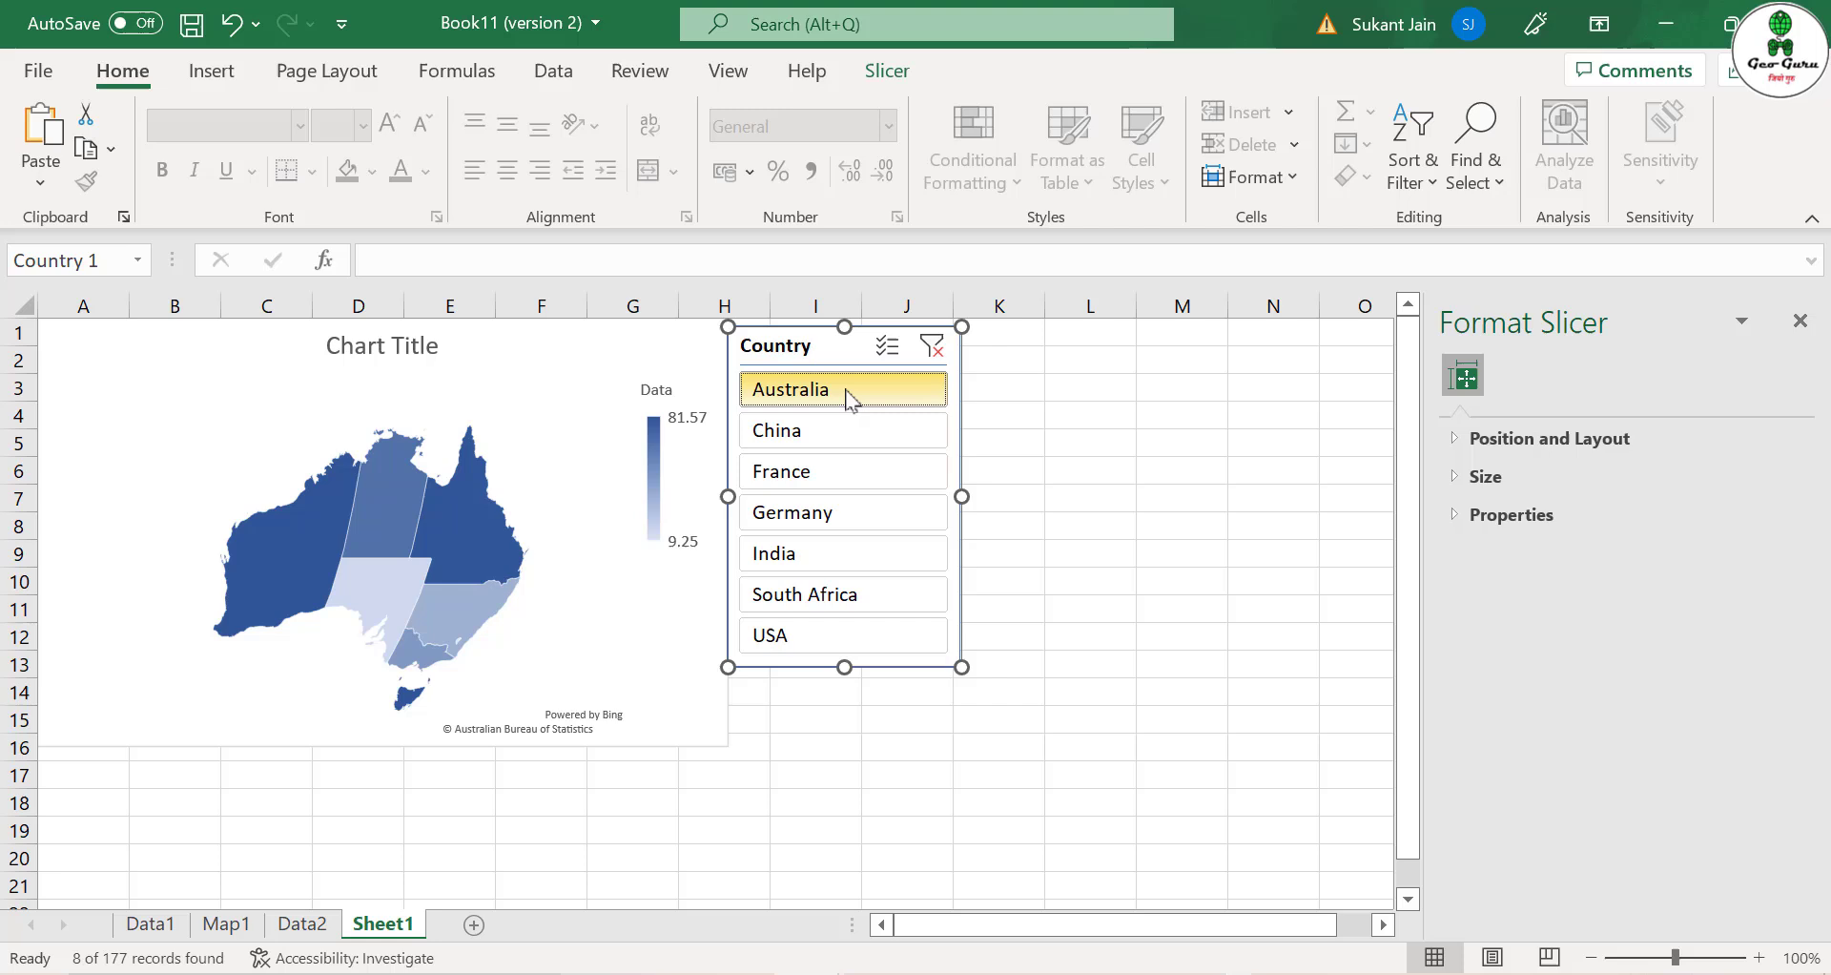
pyautogui.moveTo(341, 512)
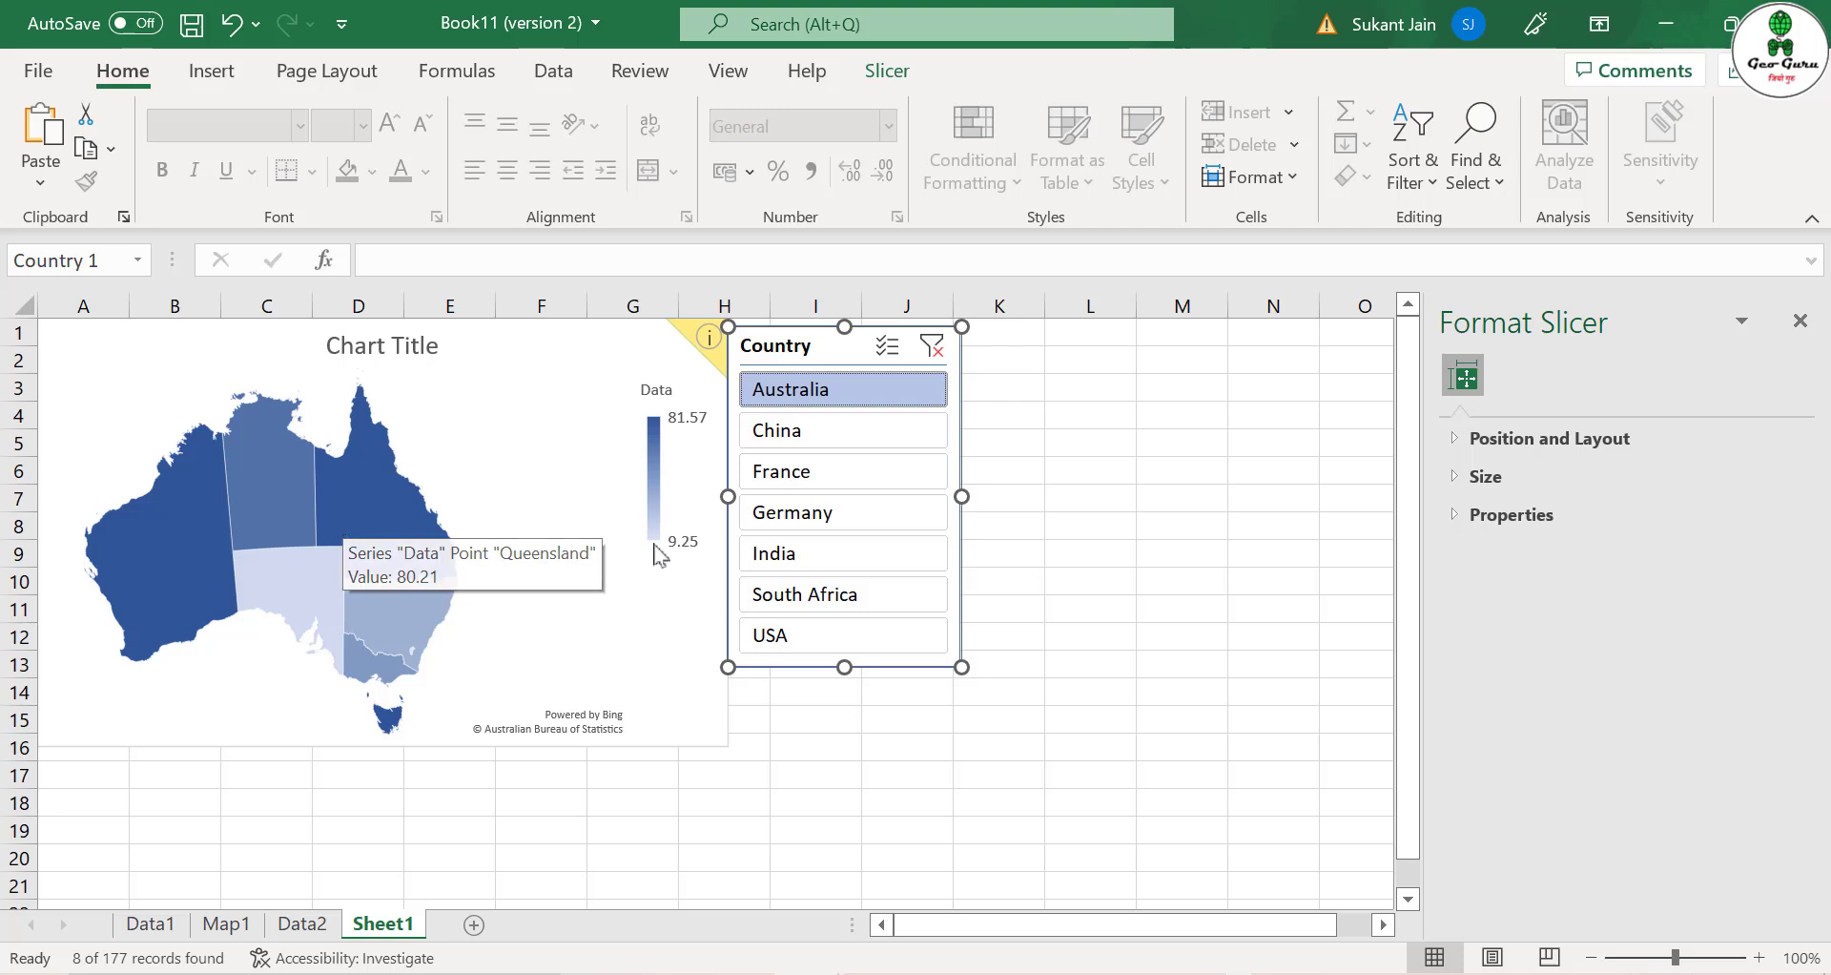
pyautogui.click(778, 430)
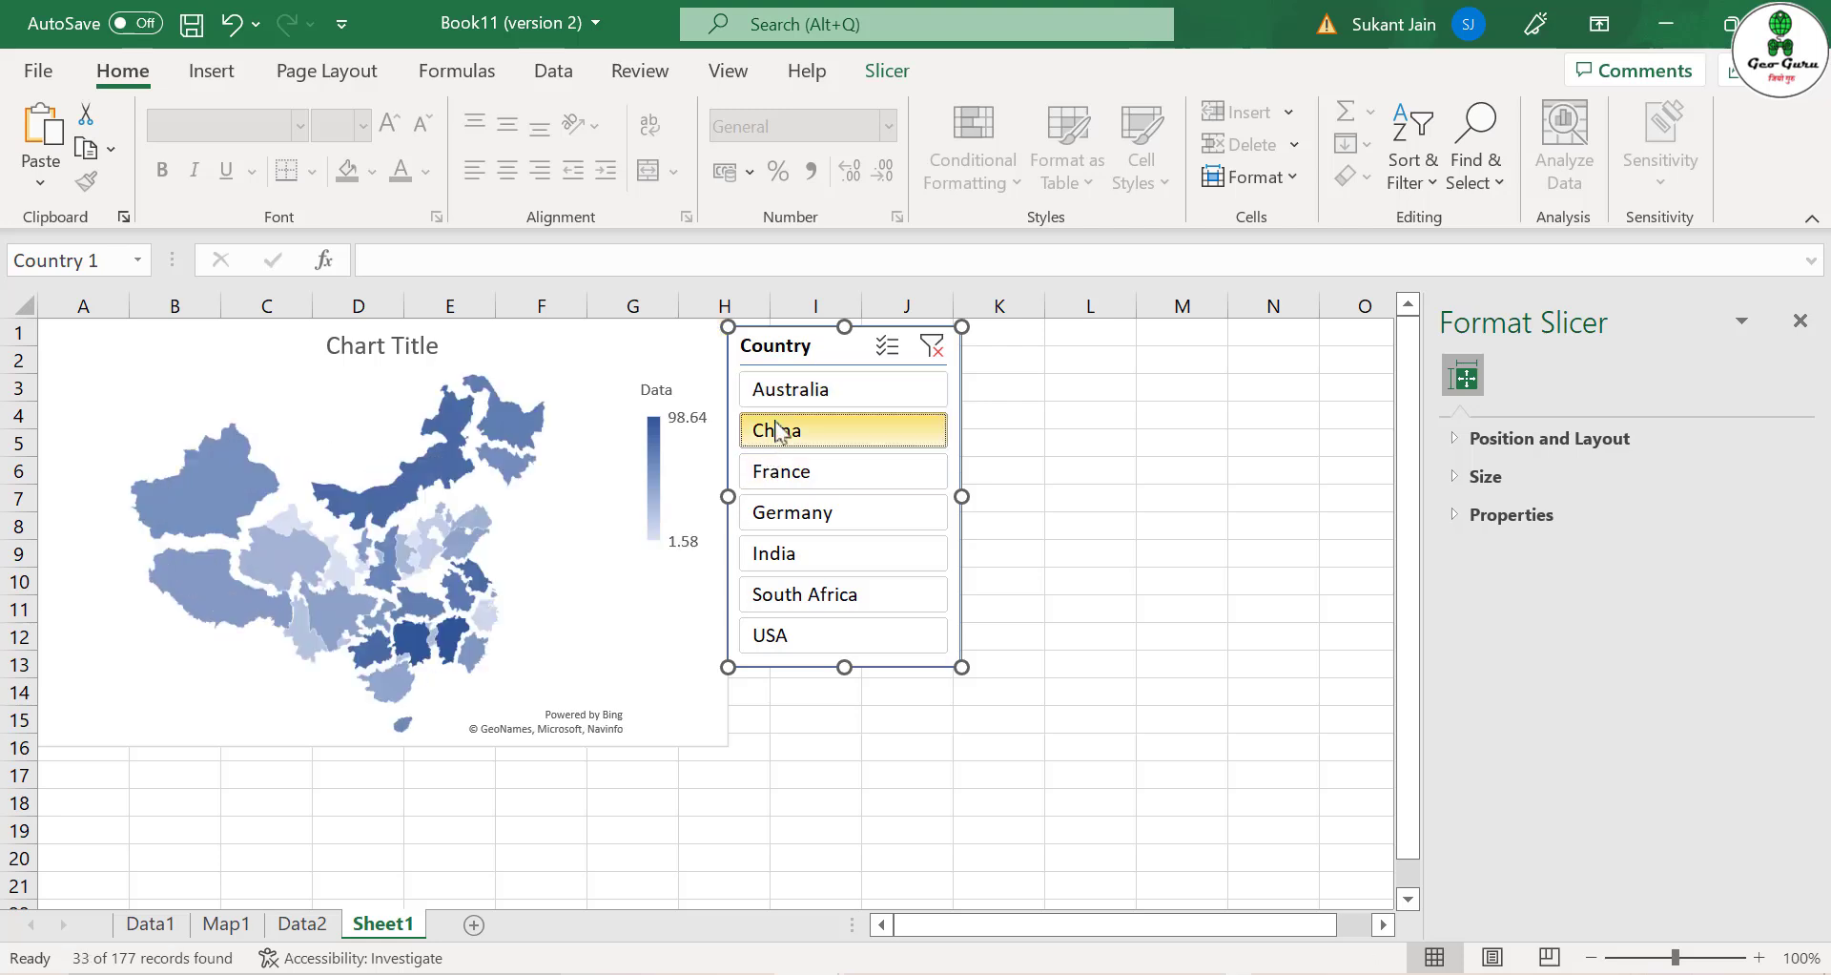
pyautogui.click(780, 473)
pyautogui.click(786, 514)
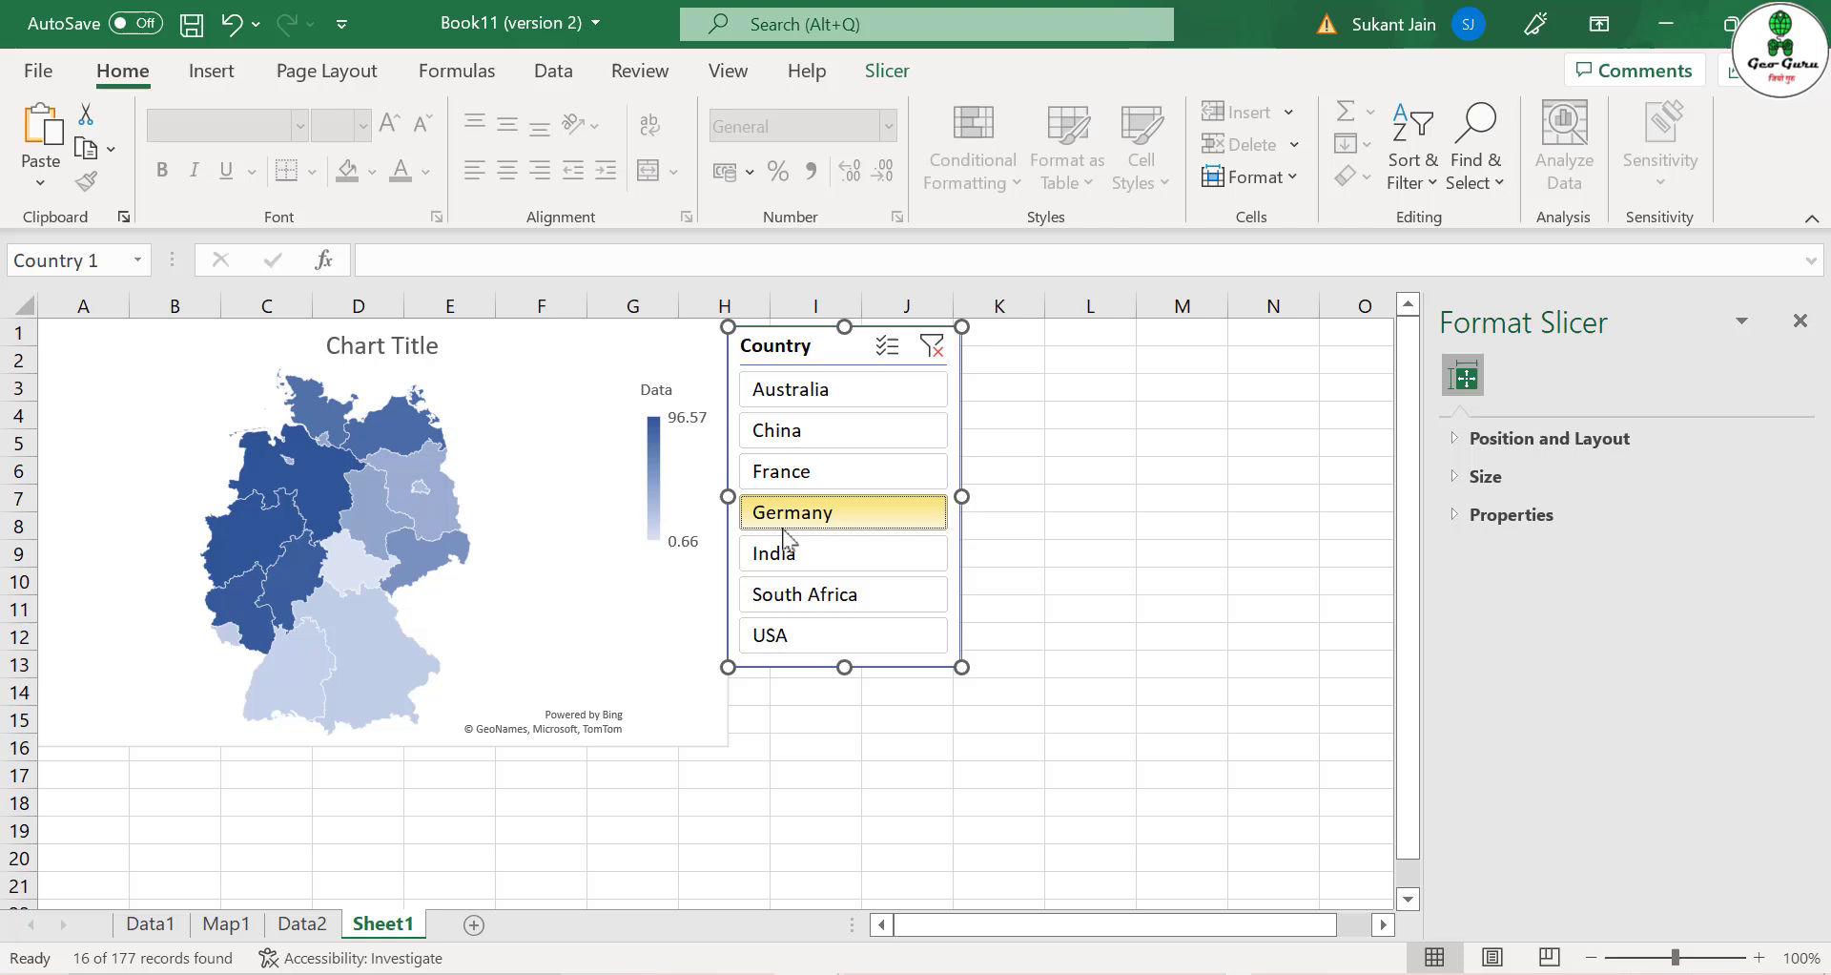
pyautogui.click(787, 555)
pyautogui.click(788, 593)
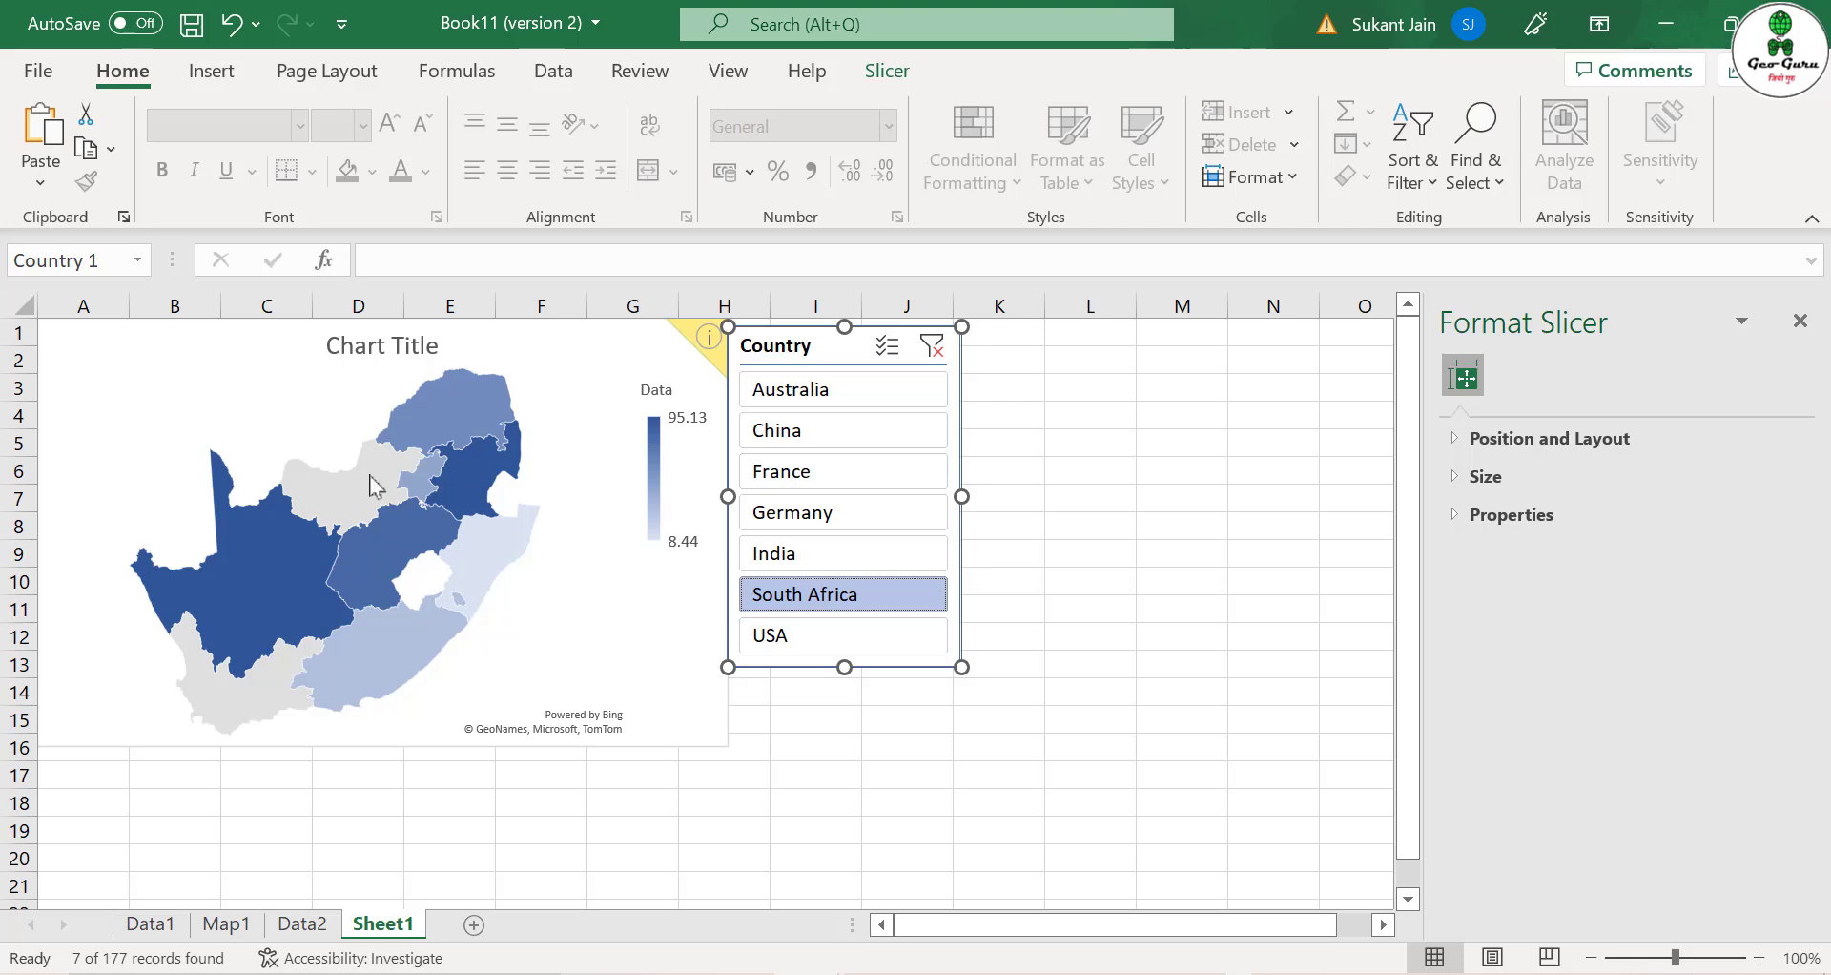
pyautogui.moveTo(376, 488)
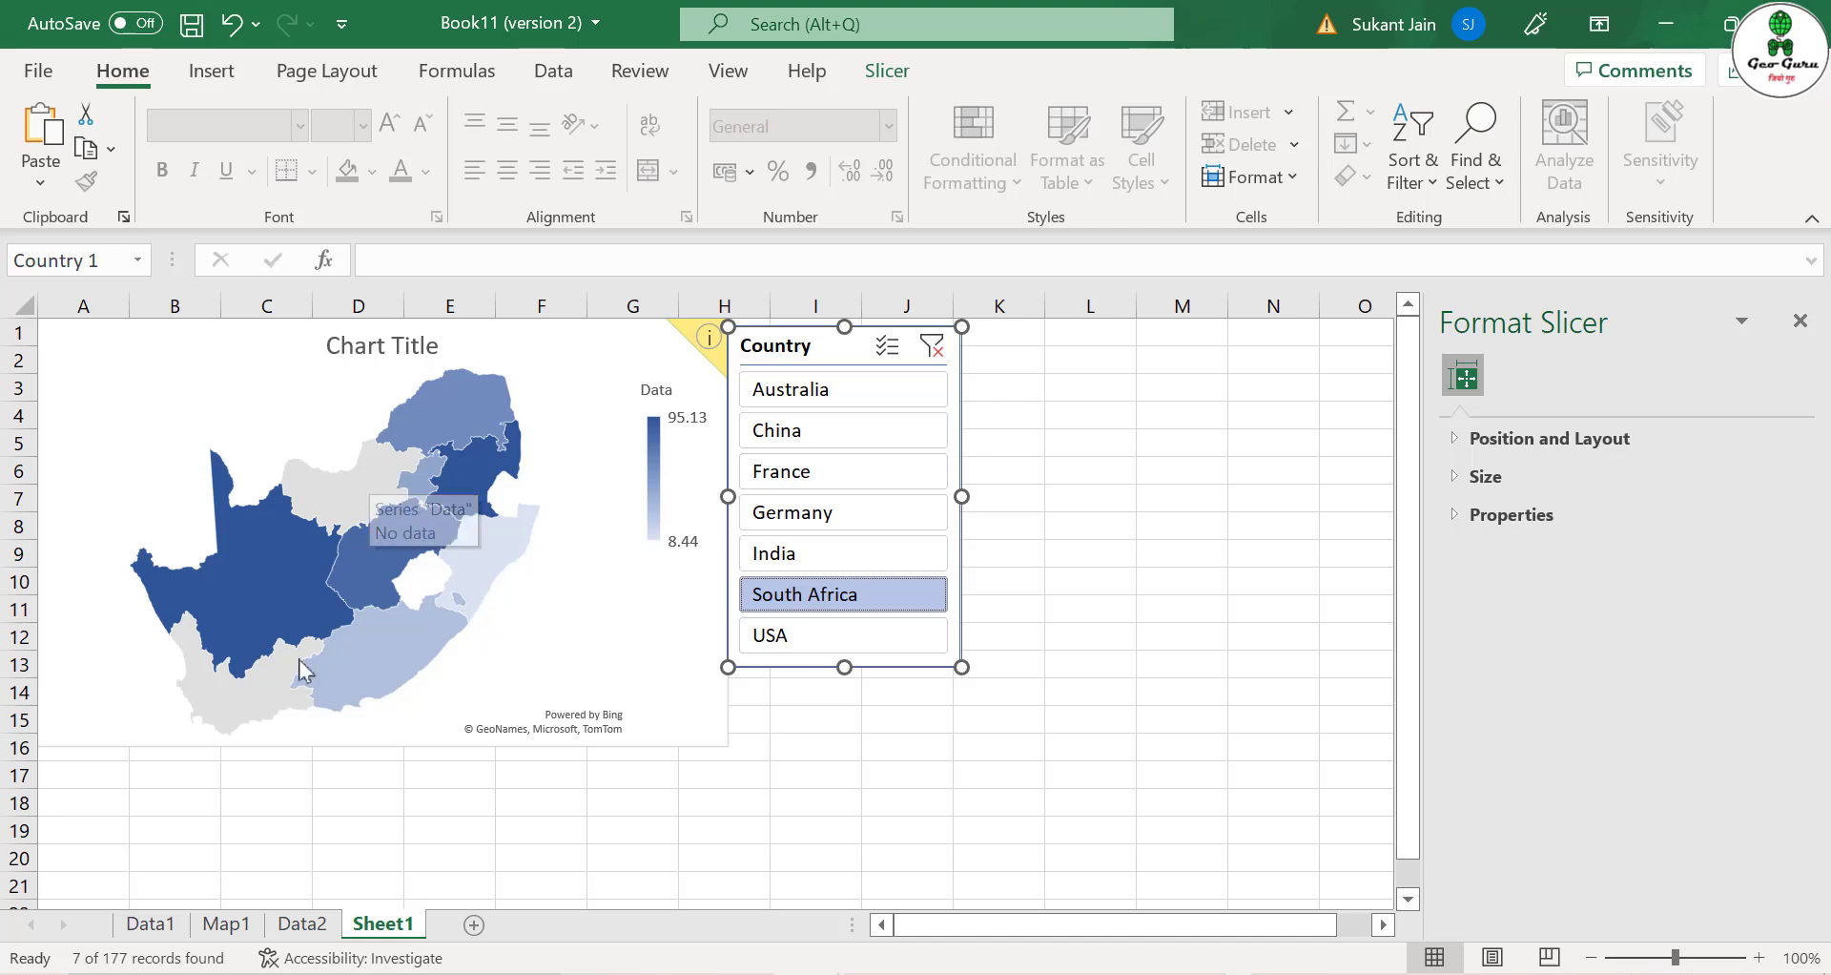
pyautogui.moveTo(298, 674)
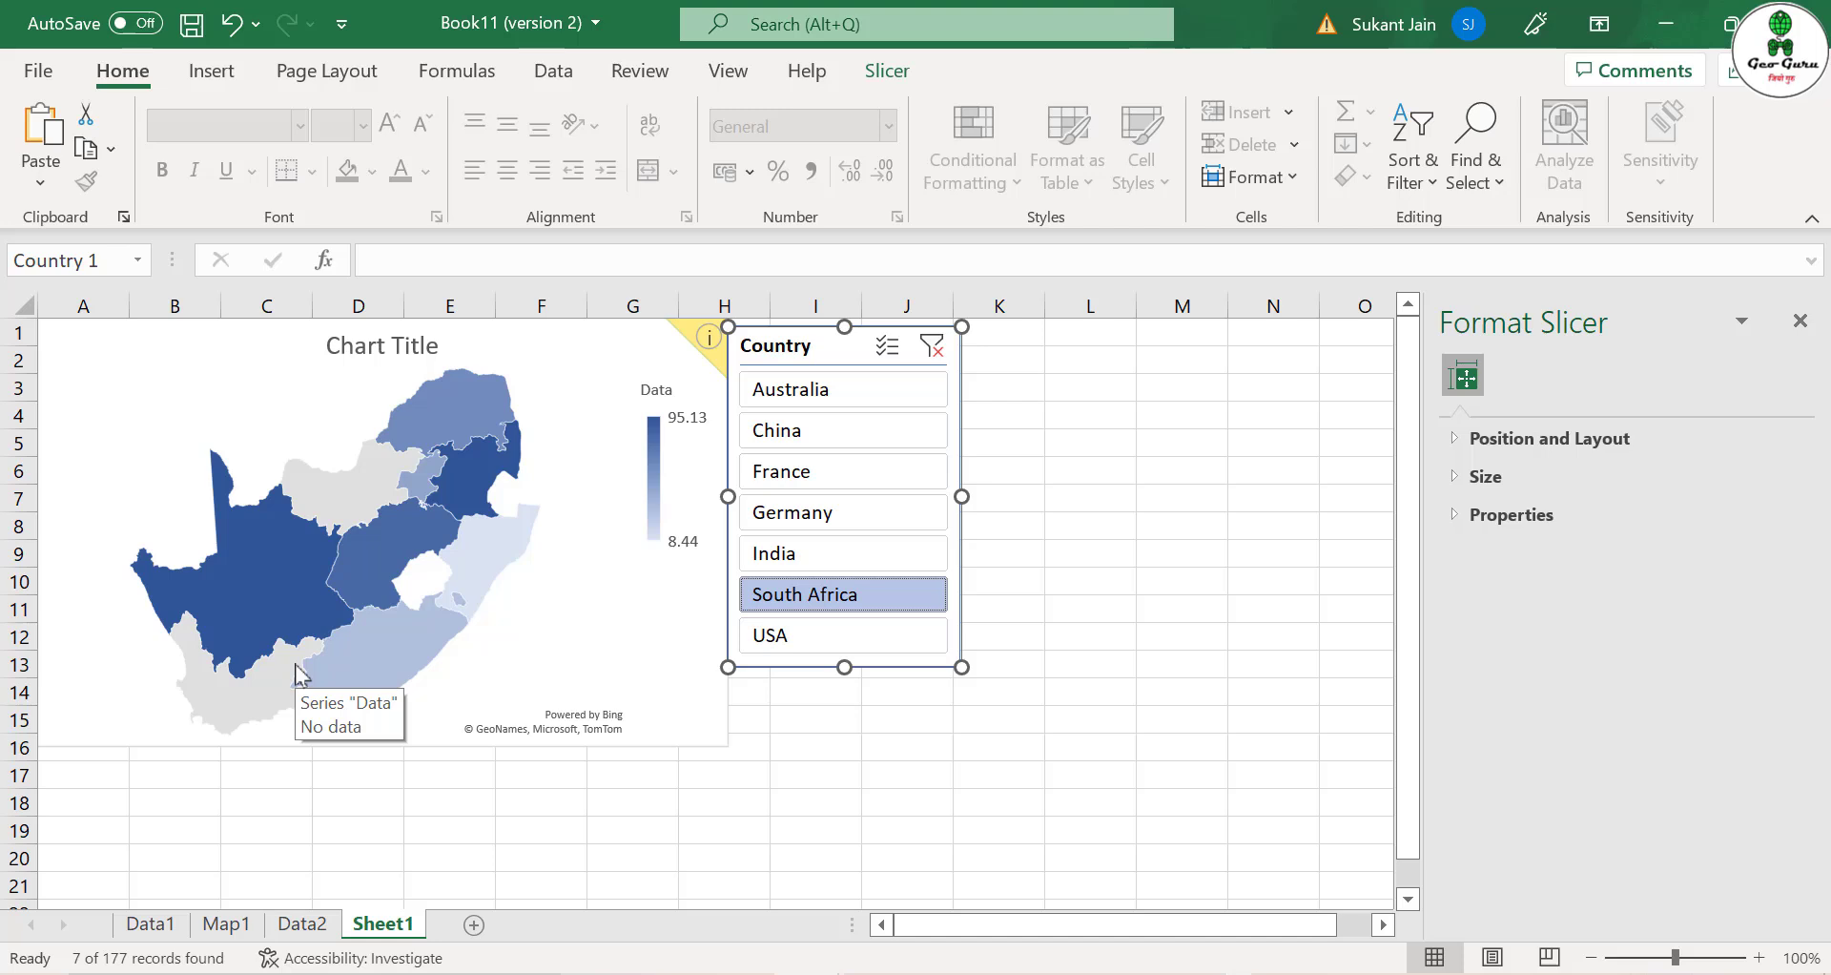
pyautogui.click(763, 642)
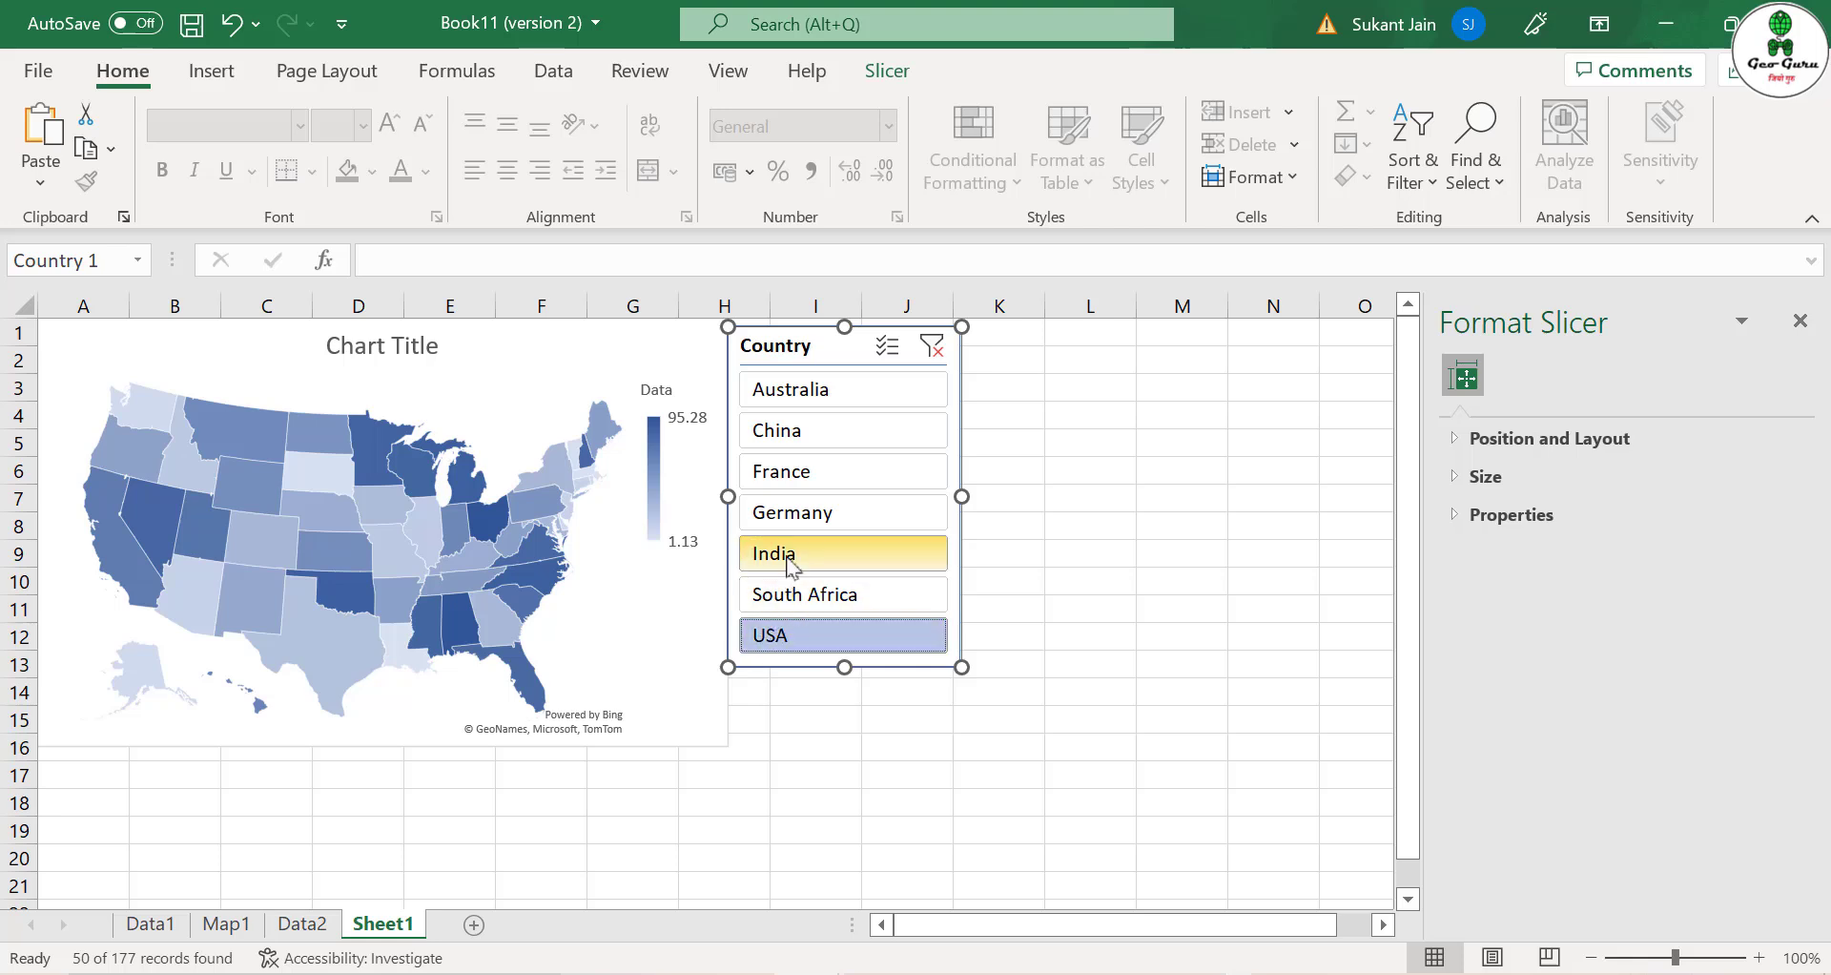
# Show pairs of countries on the map with the slicer: India with China, and France with Germany.
pyautogui.click(790, 565)
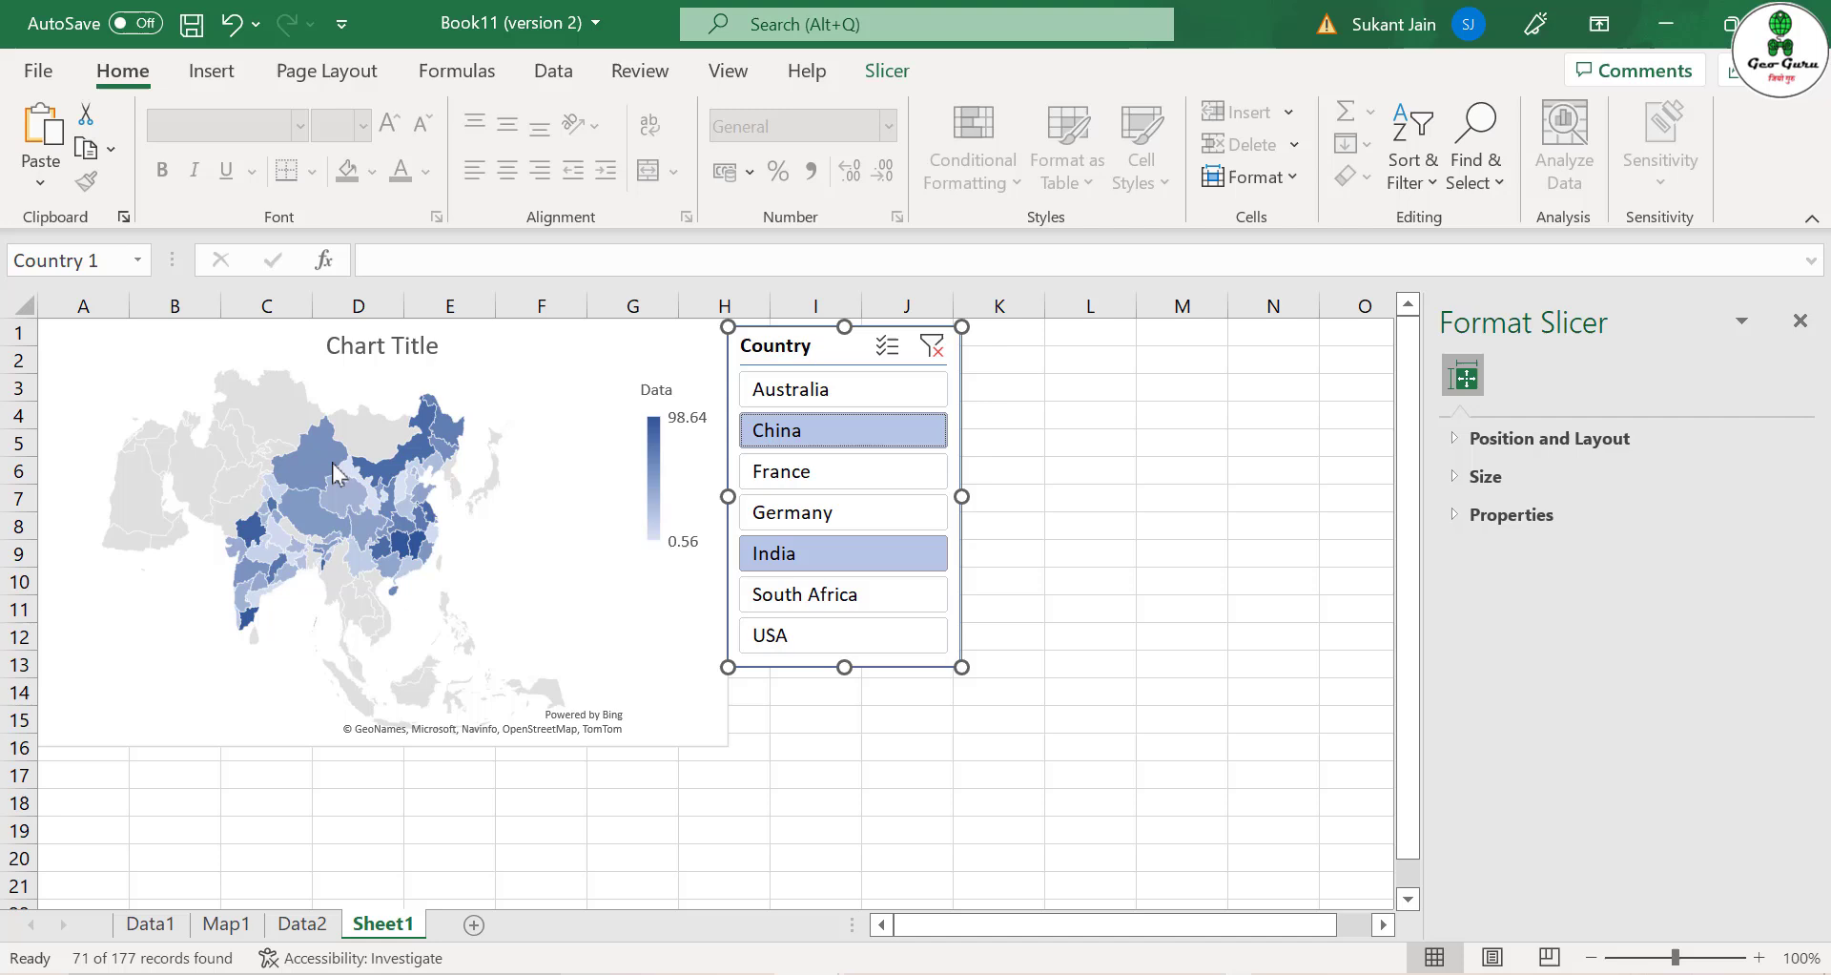
pyautogui.moveTo(324, 528)
pyautogui.click(822, 488)
pyautogui.keyDown('ctrl'); pyautogui.click(823, 520); pyautogui.keyUp('ctrl')
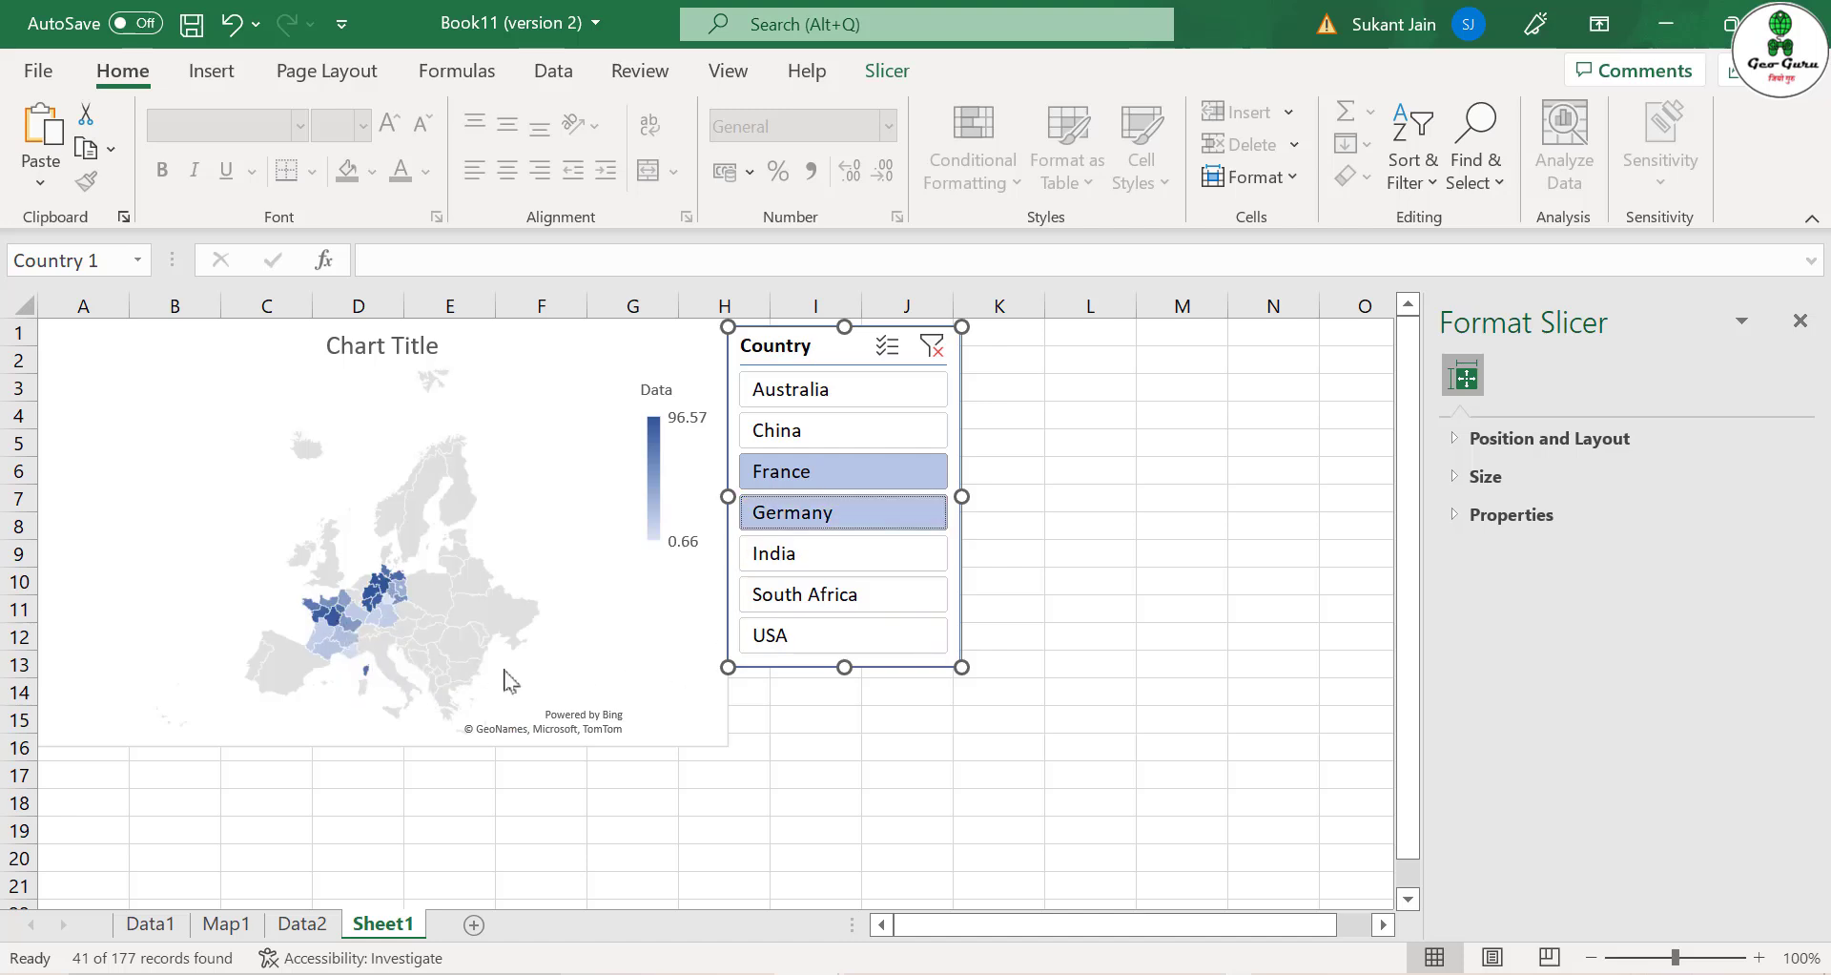
# Clear the slicer's filter, show only India on the map and inspect the value of West Bengal.
pyautogui.click(934, 353)
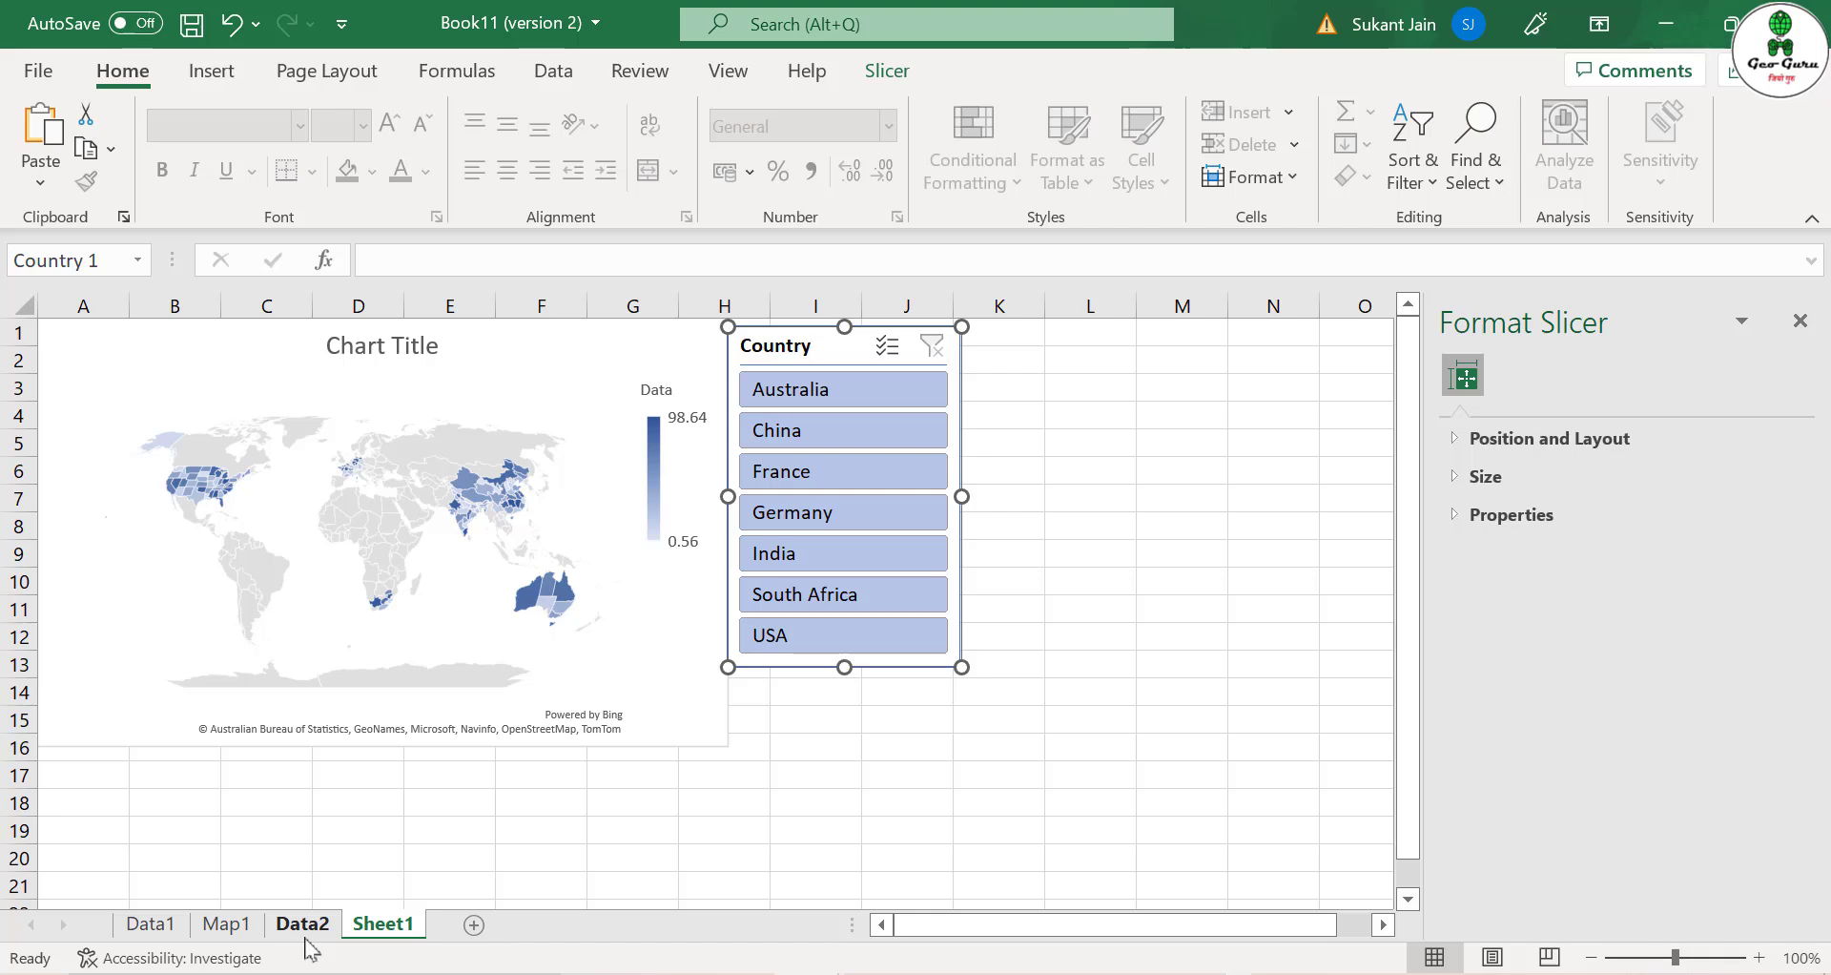
pyautogui.click(839, 563)
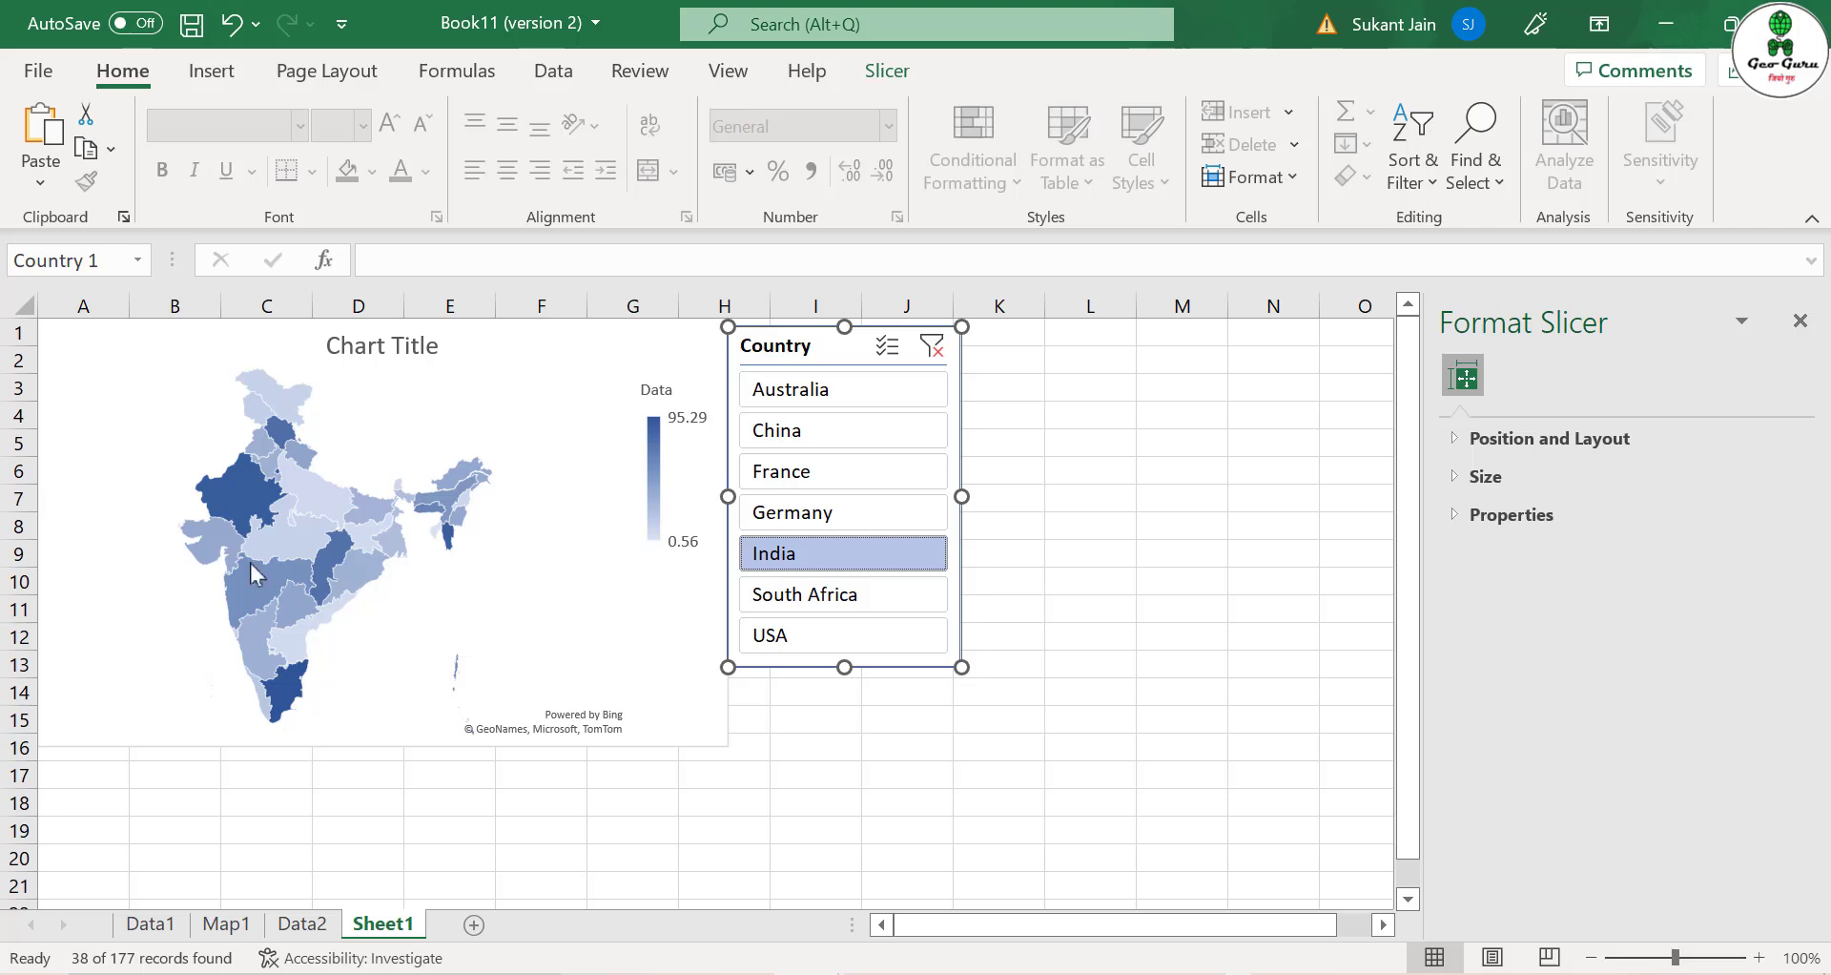
pyautogui.moveTo(399, 542)
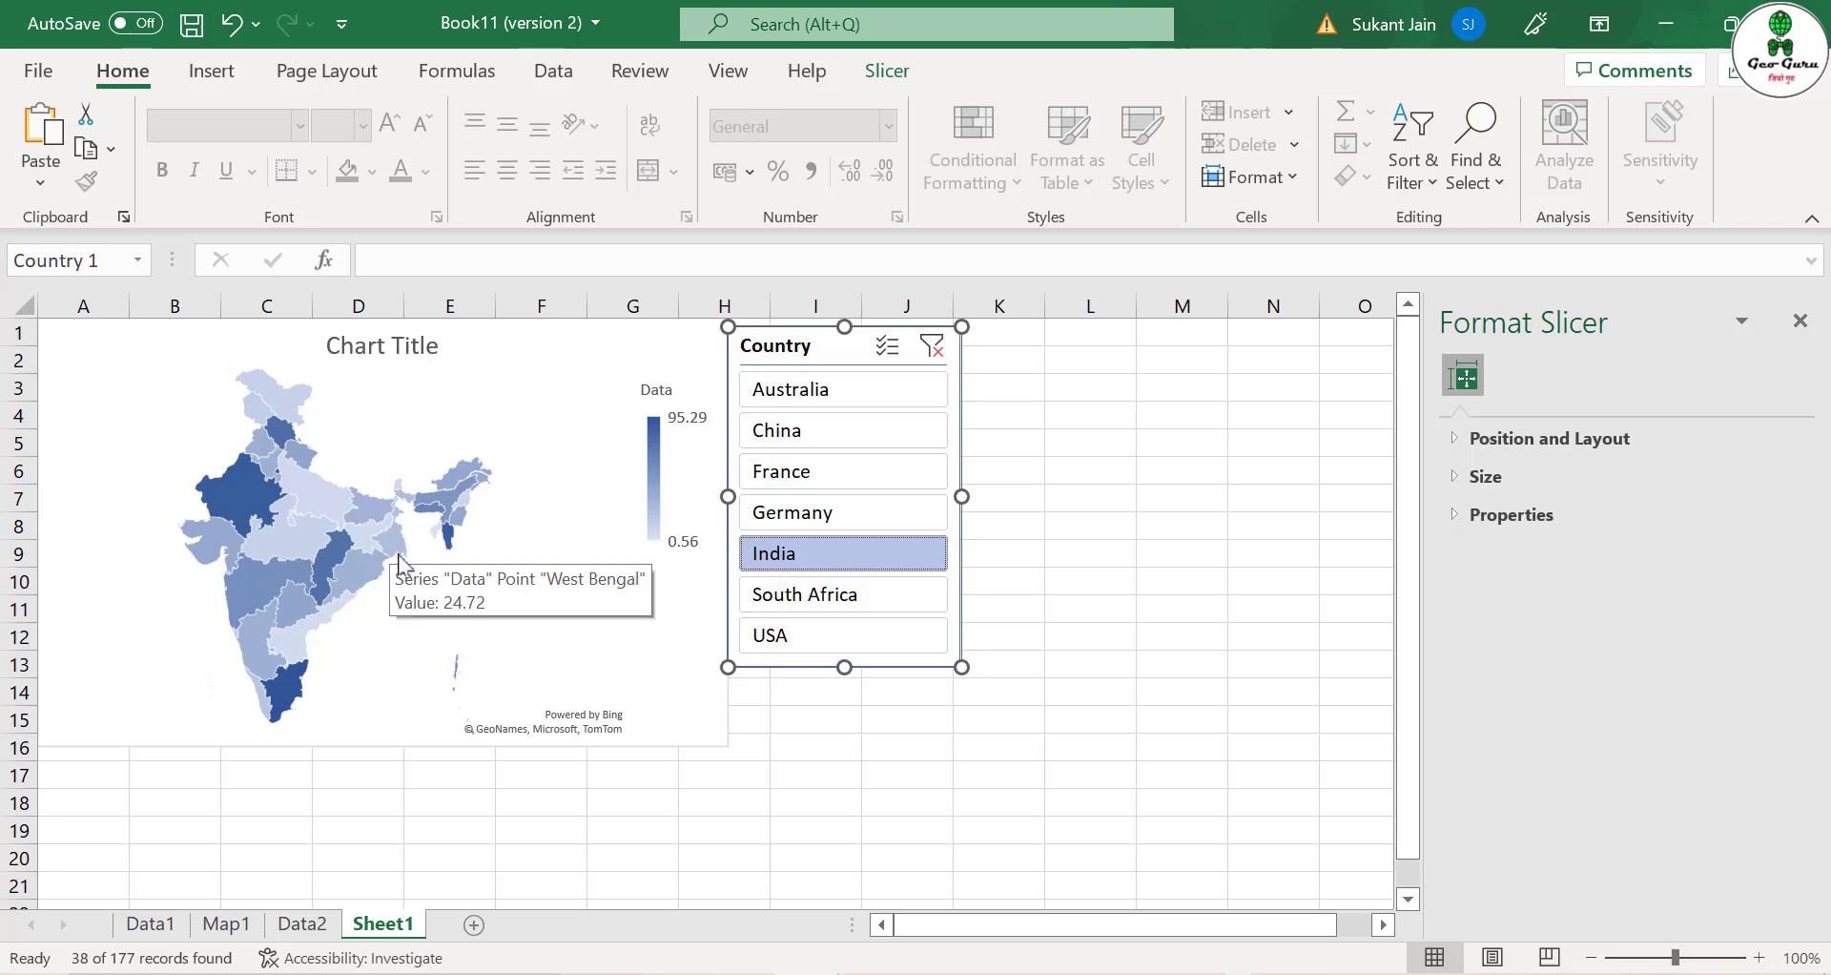
# Clear the country filter from the Data2 table and sort it by the Data column from smallest to largest.
pyautogui.click(307, 923)
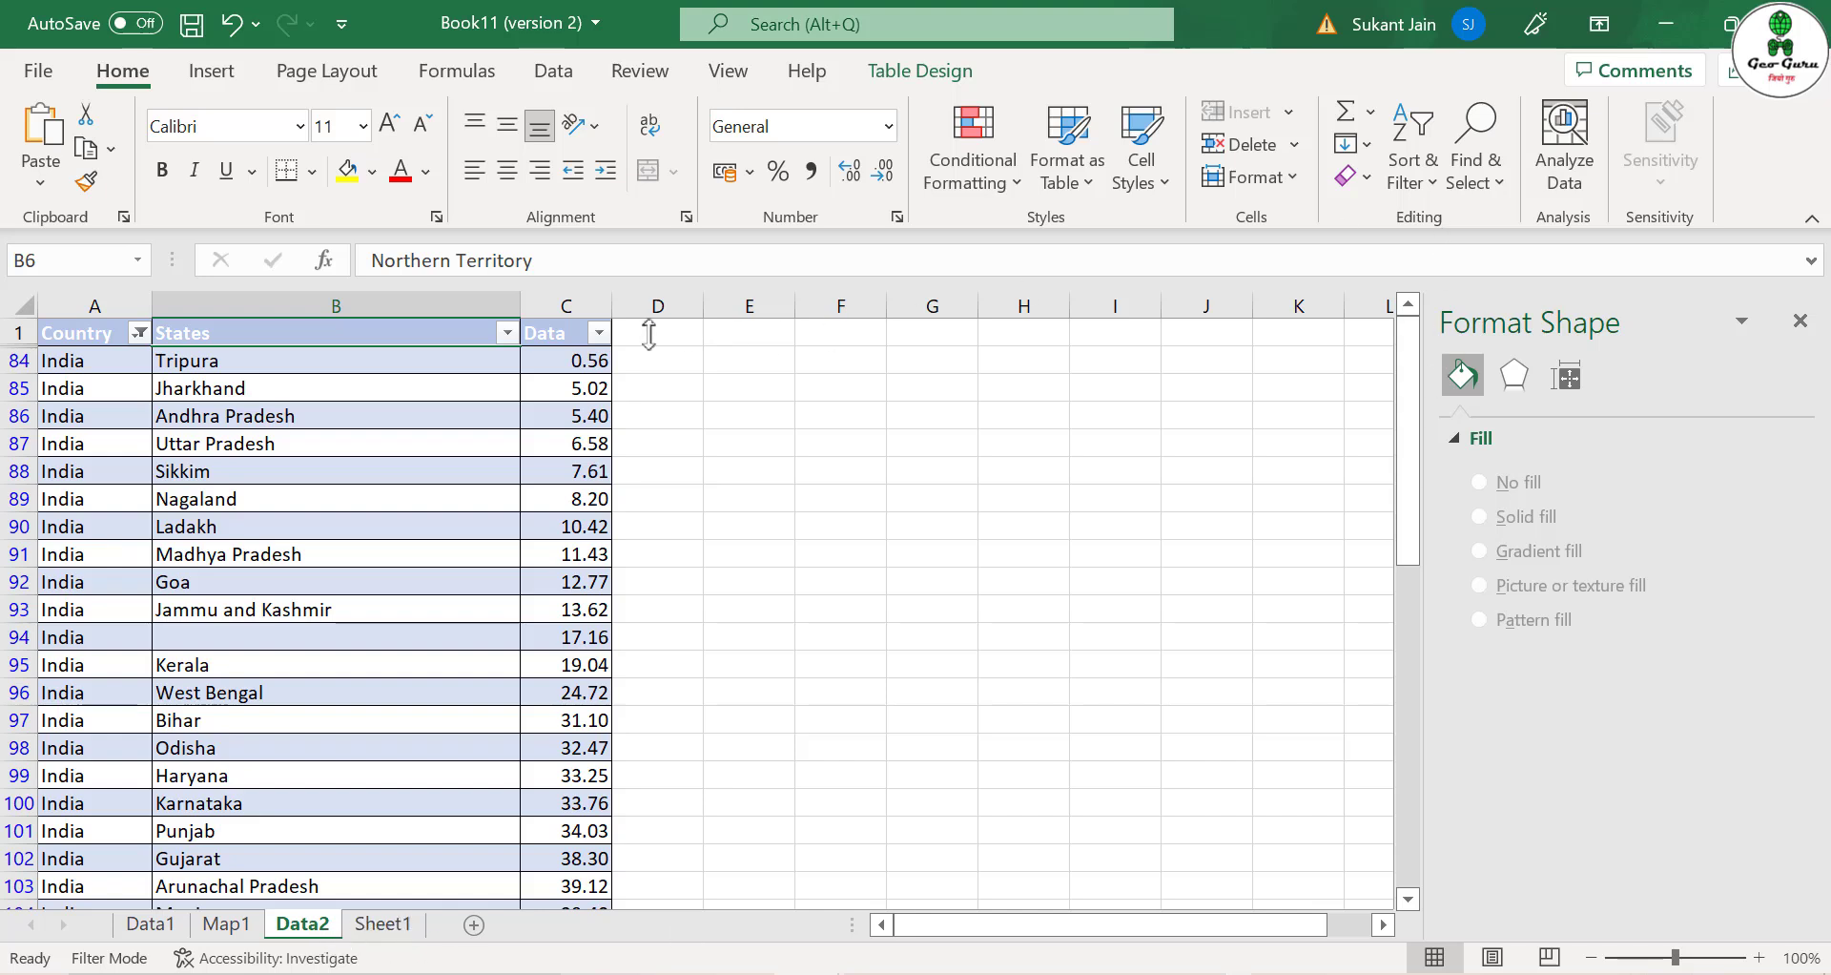
pyautogui.click(1437, 190)
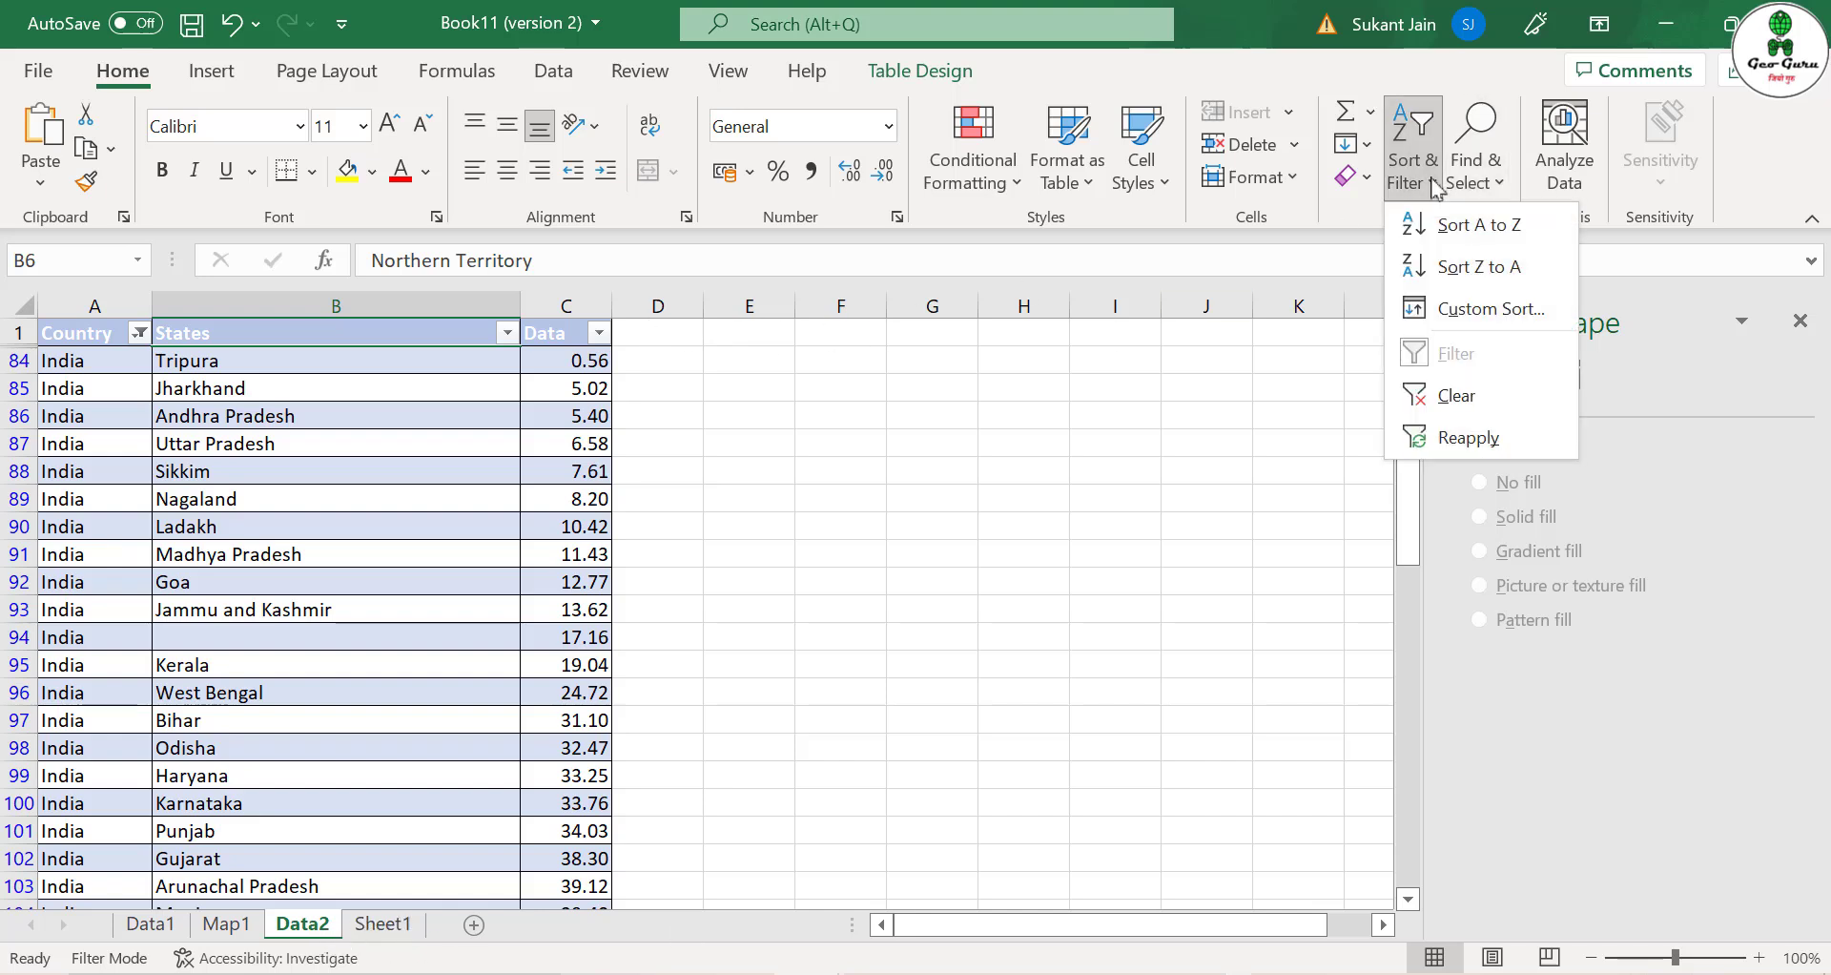
pyautogui.click(1457, 394)
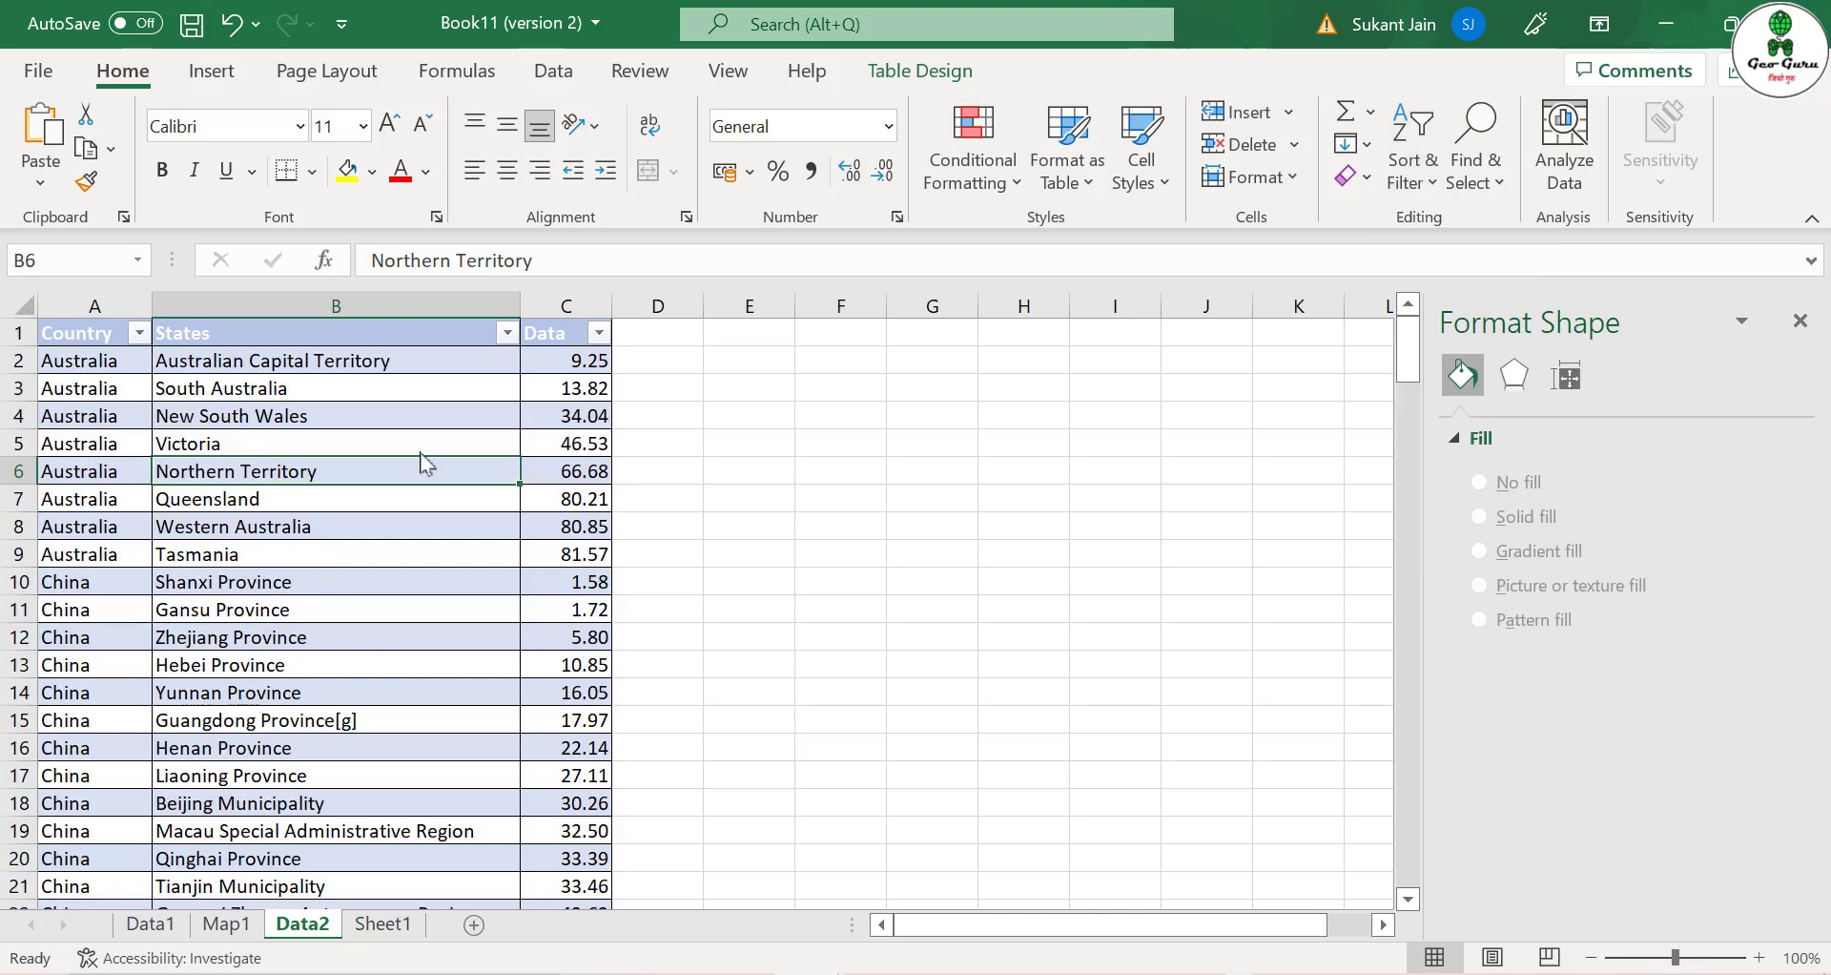
pyautogui.click(599, 333)
pyautogui.click(480, 355)
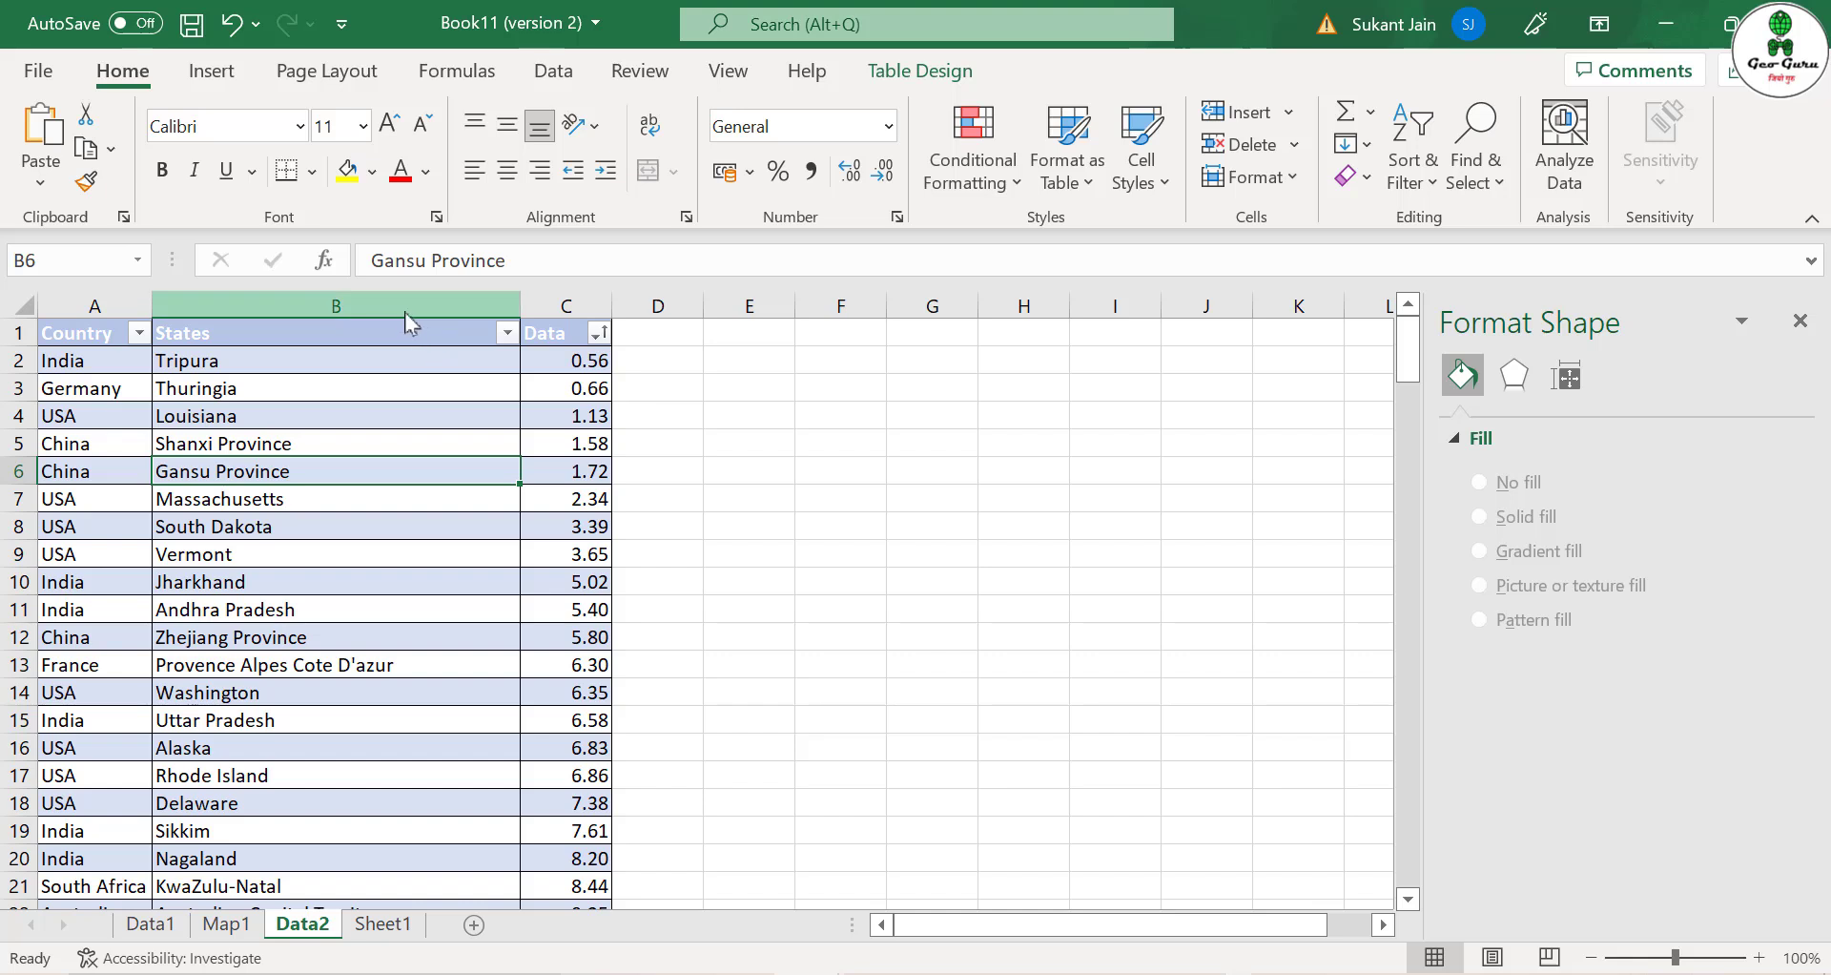
# Insert a 2-D clustered column chart from the Data2 table and place it beside the table's Data column.
pyautogui.click(566, 553)
pyautogui.click(211, 71)
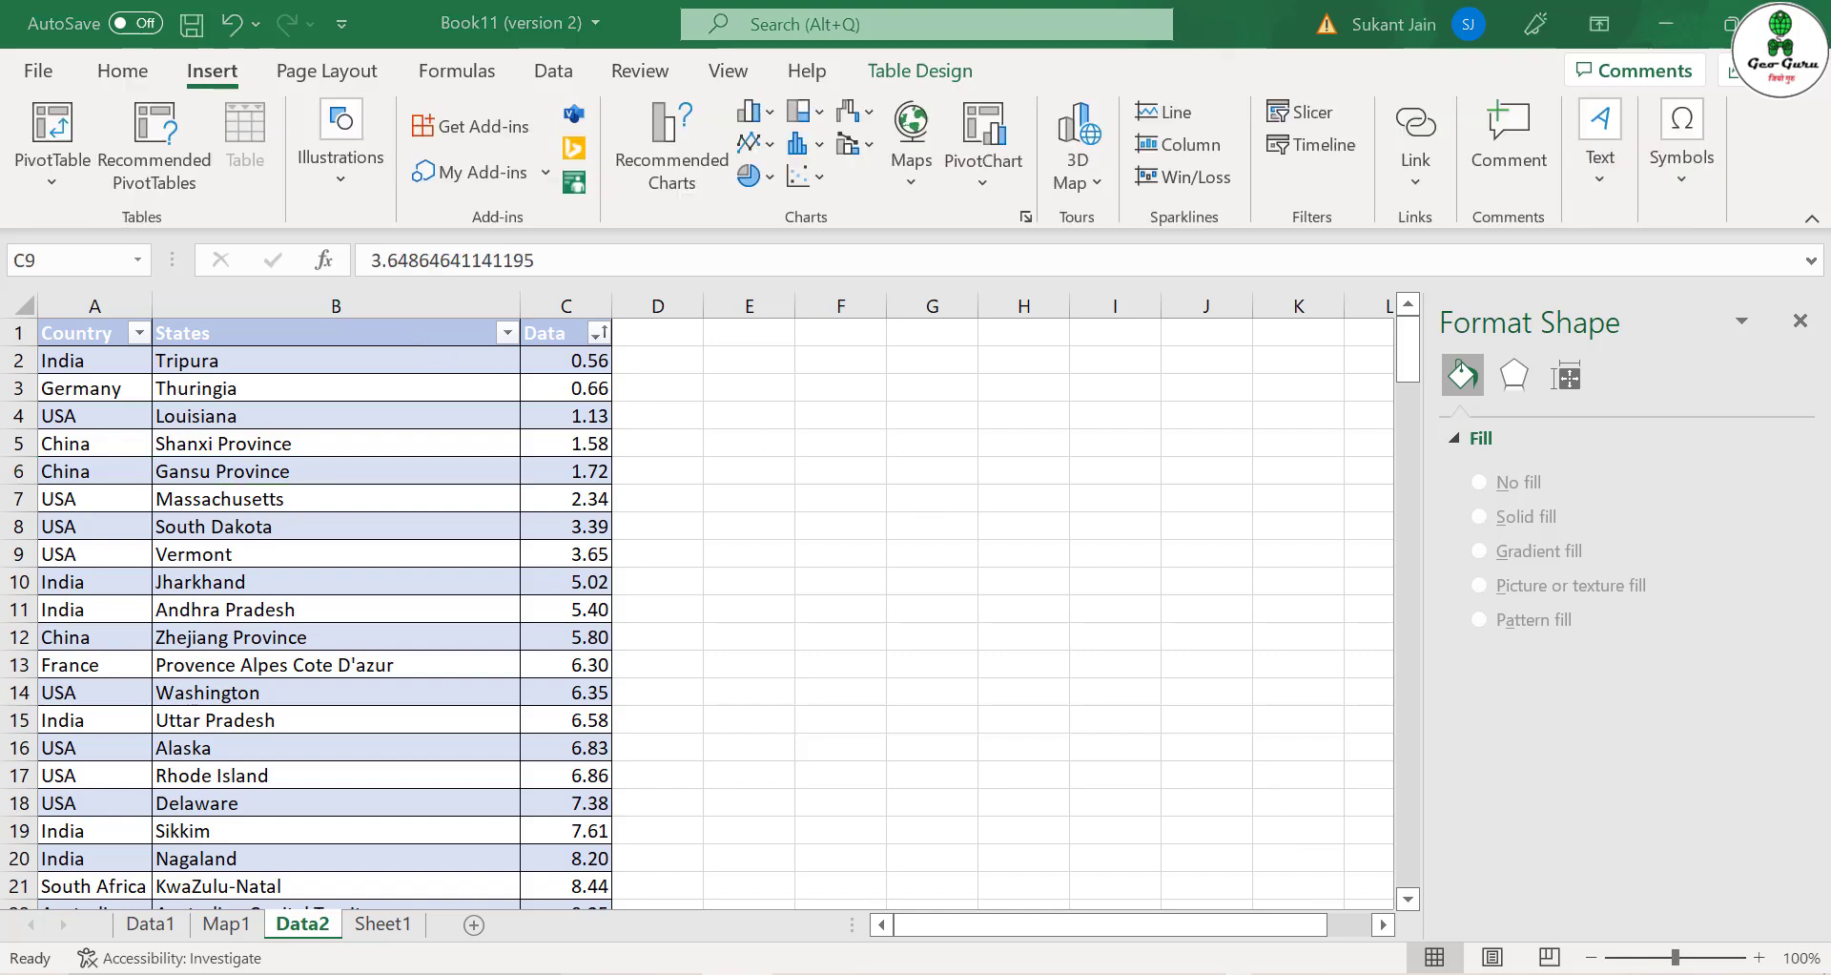
pyautogui.click(766, 116)
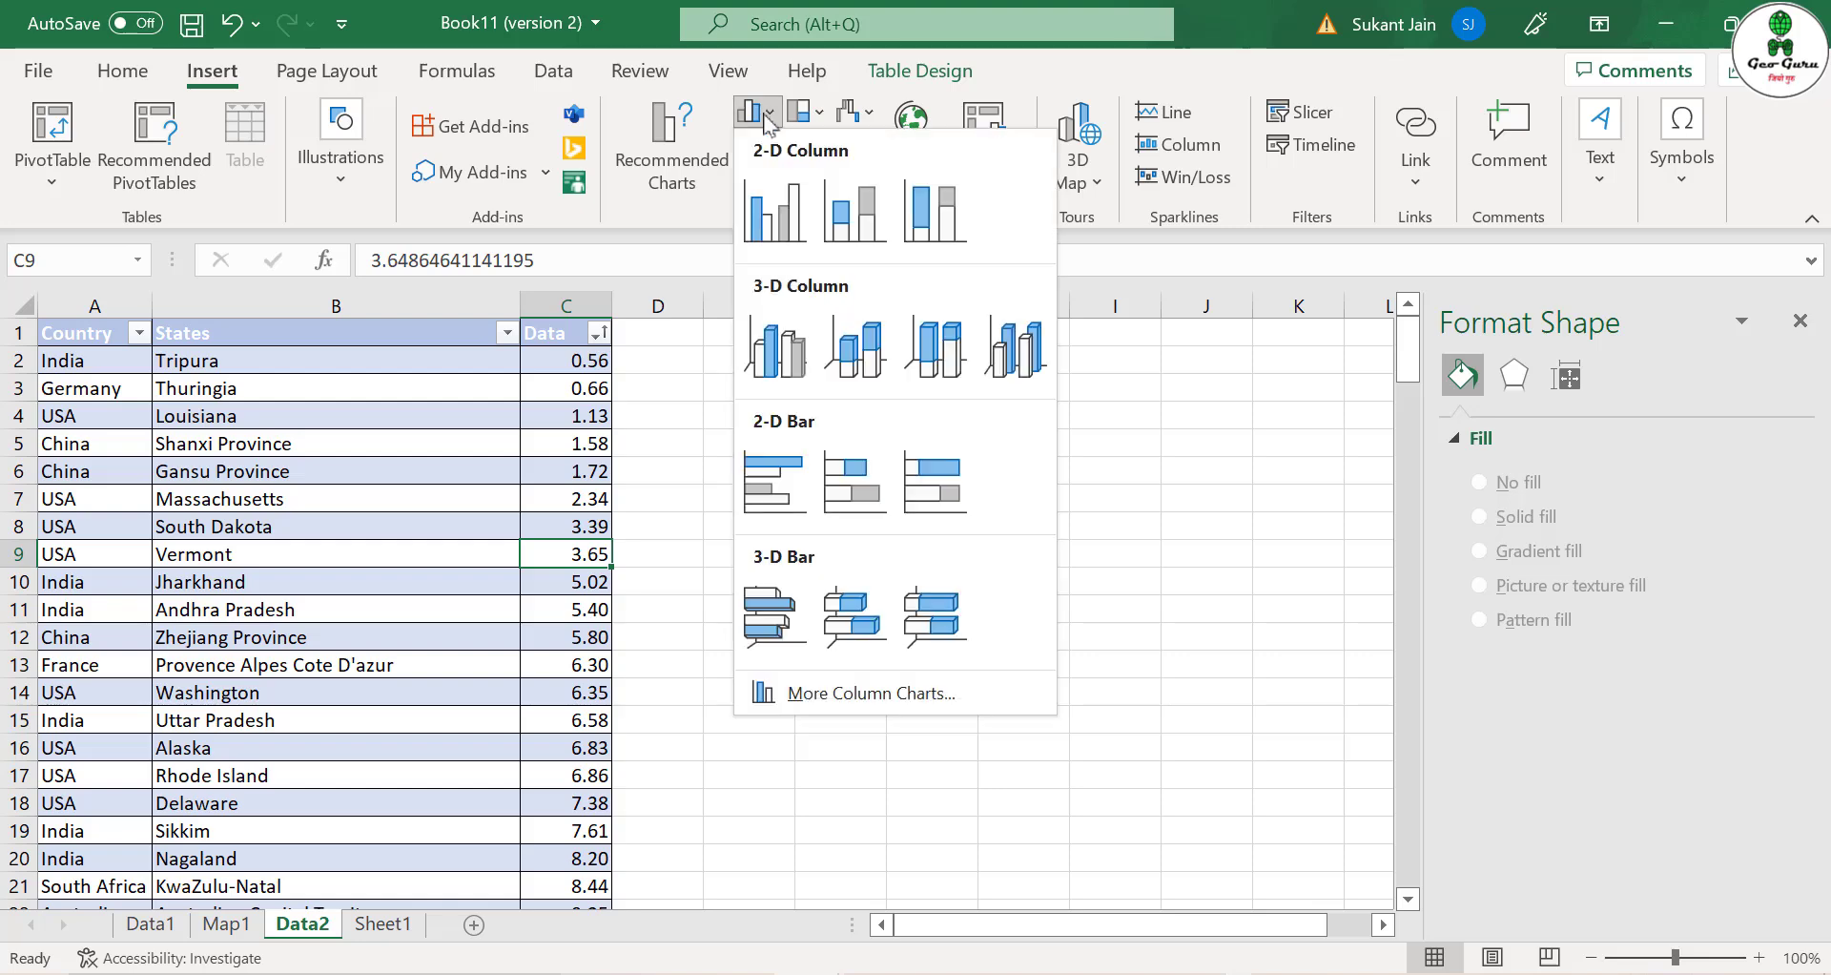
pyautogui.click(778, 210)
pyautogui.moveTo(813, 458); pyautogui.dragTo(1071, 378)
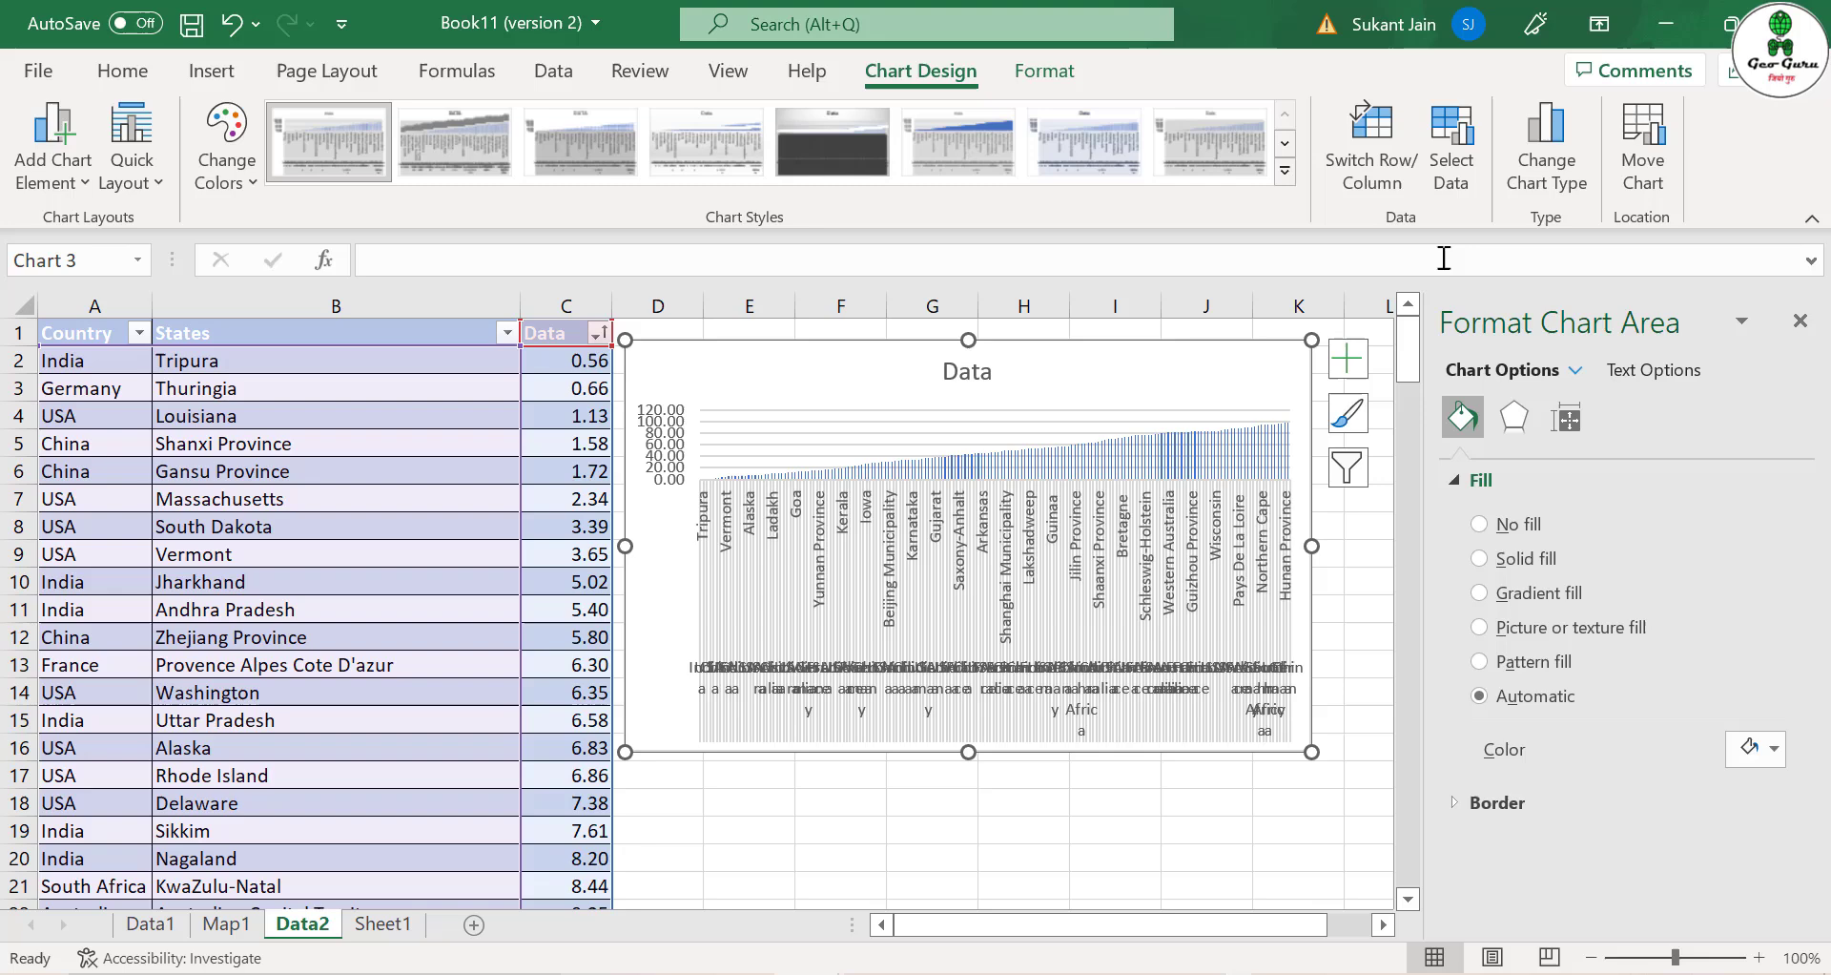
# Change the column chart's data range to =Data2!$B$1:$C$178 so the Country column is left out.
pyautogui.click(1451, 172)
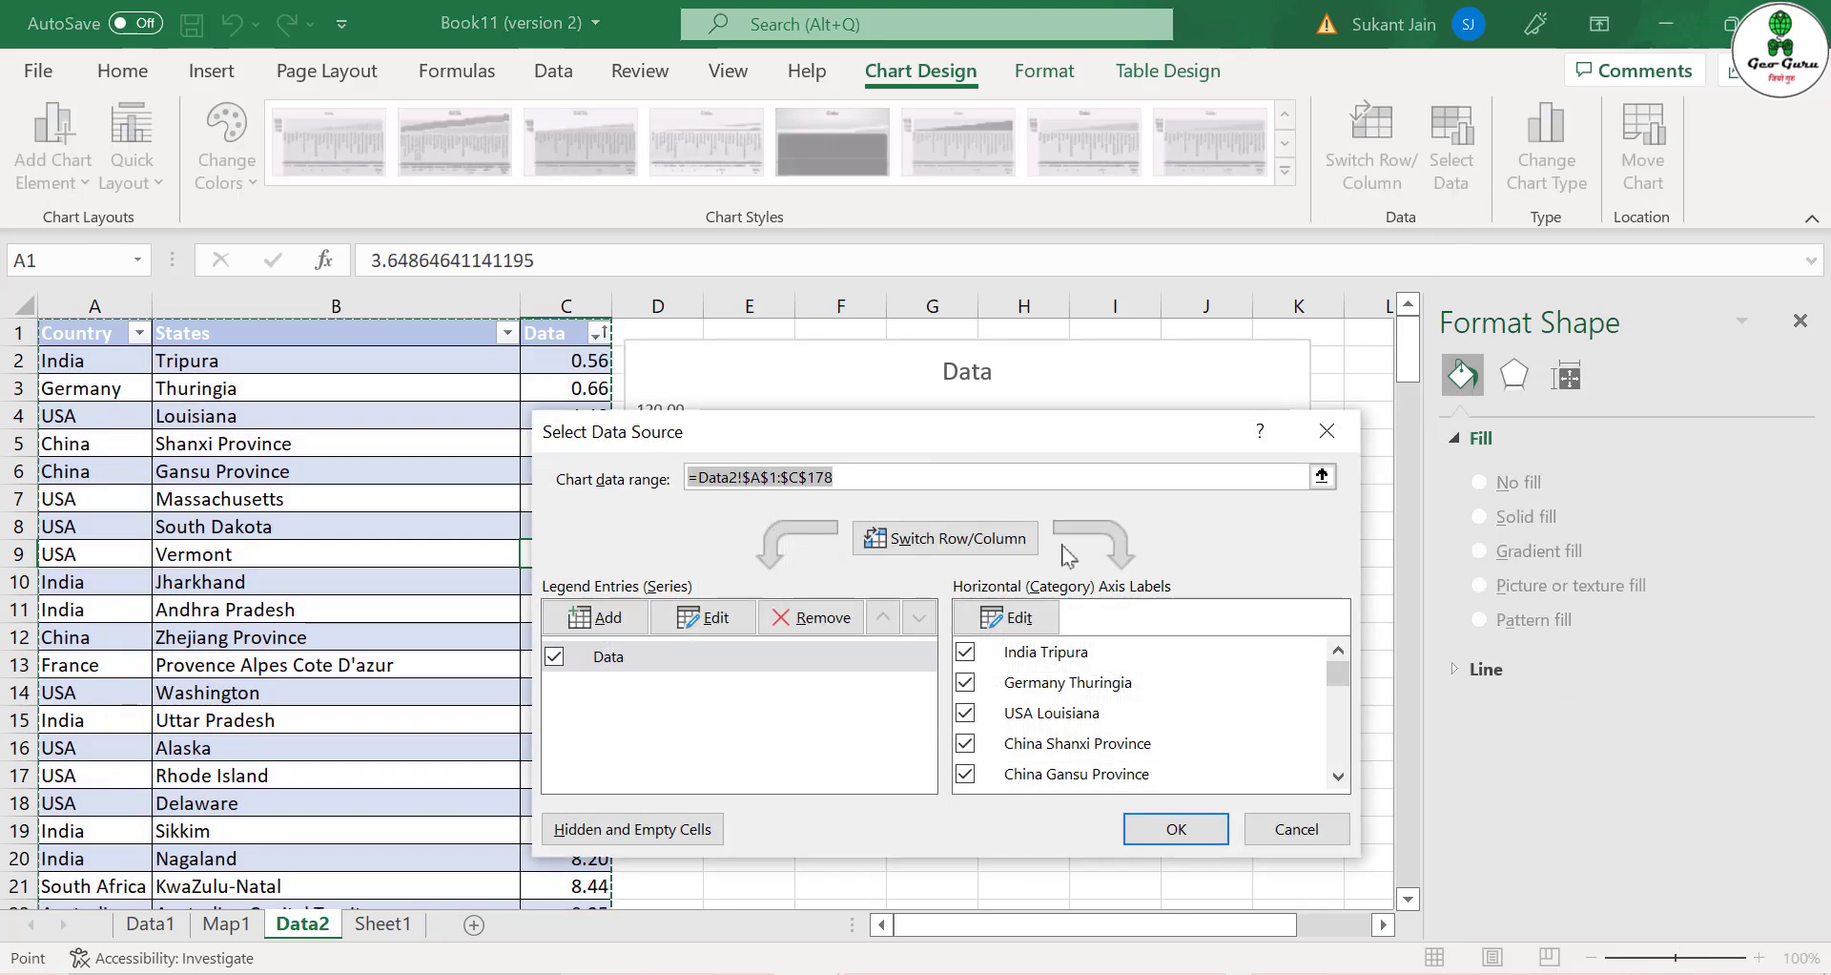
pyautogui.click(737, 477)
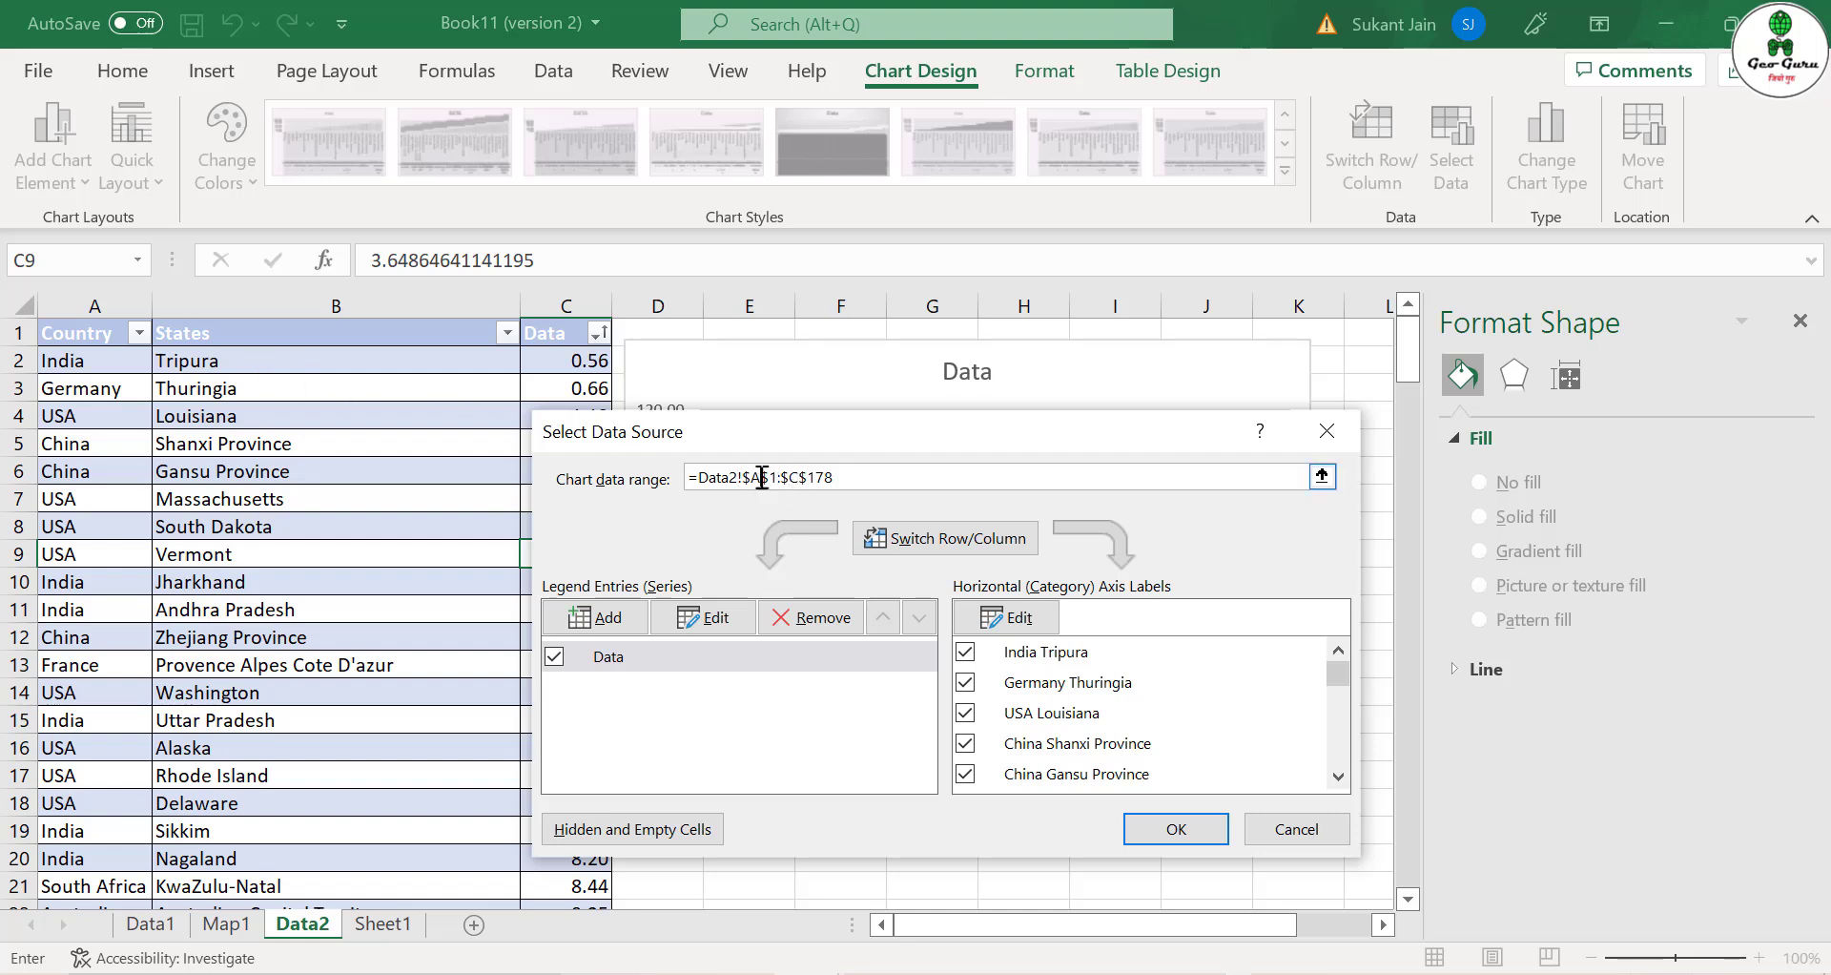
pyautogui.click(761, 479)
pyautogui.press('BackSpace')
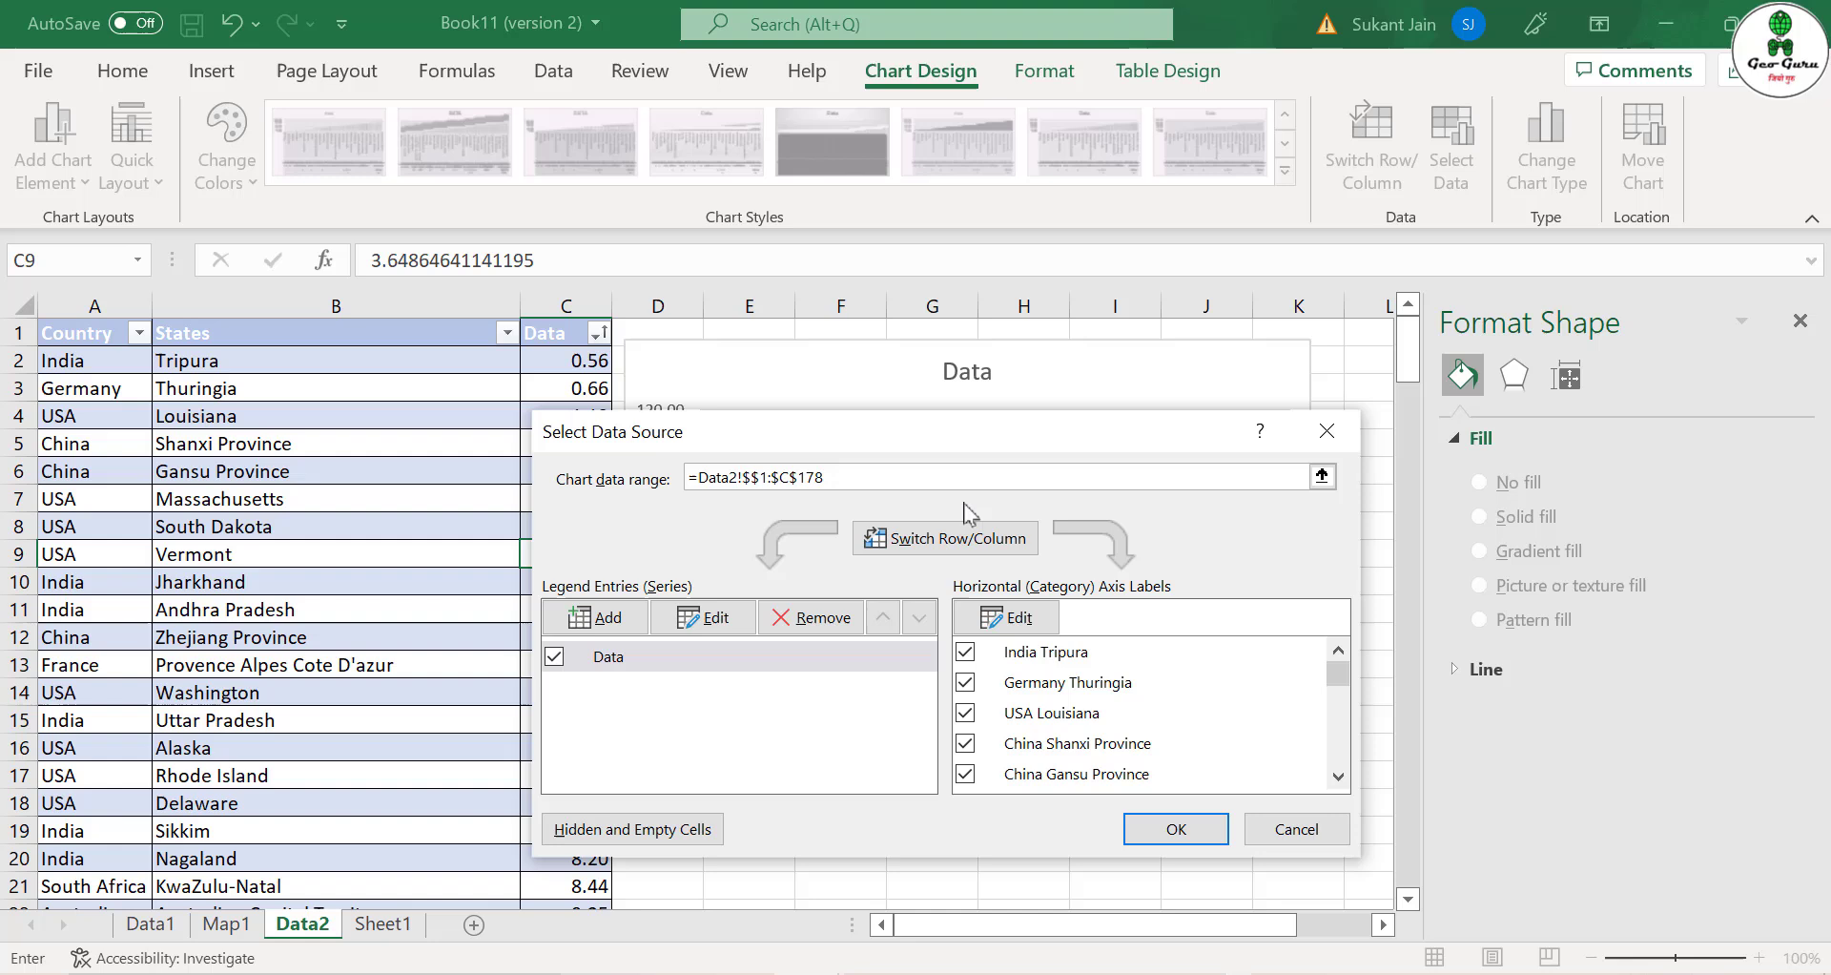
pyautogui.write('B')
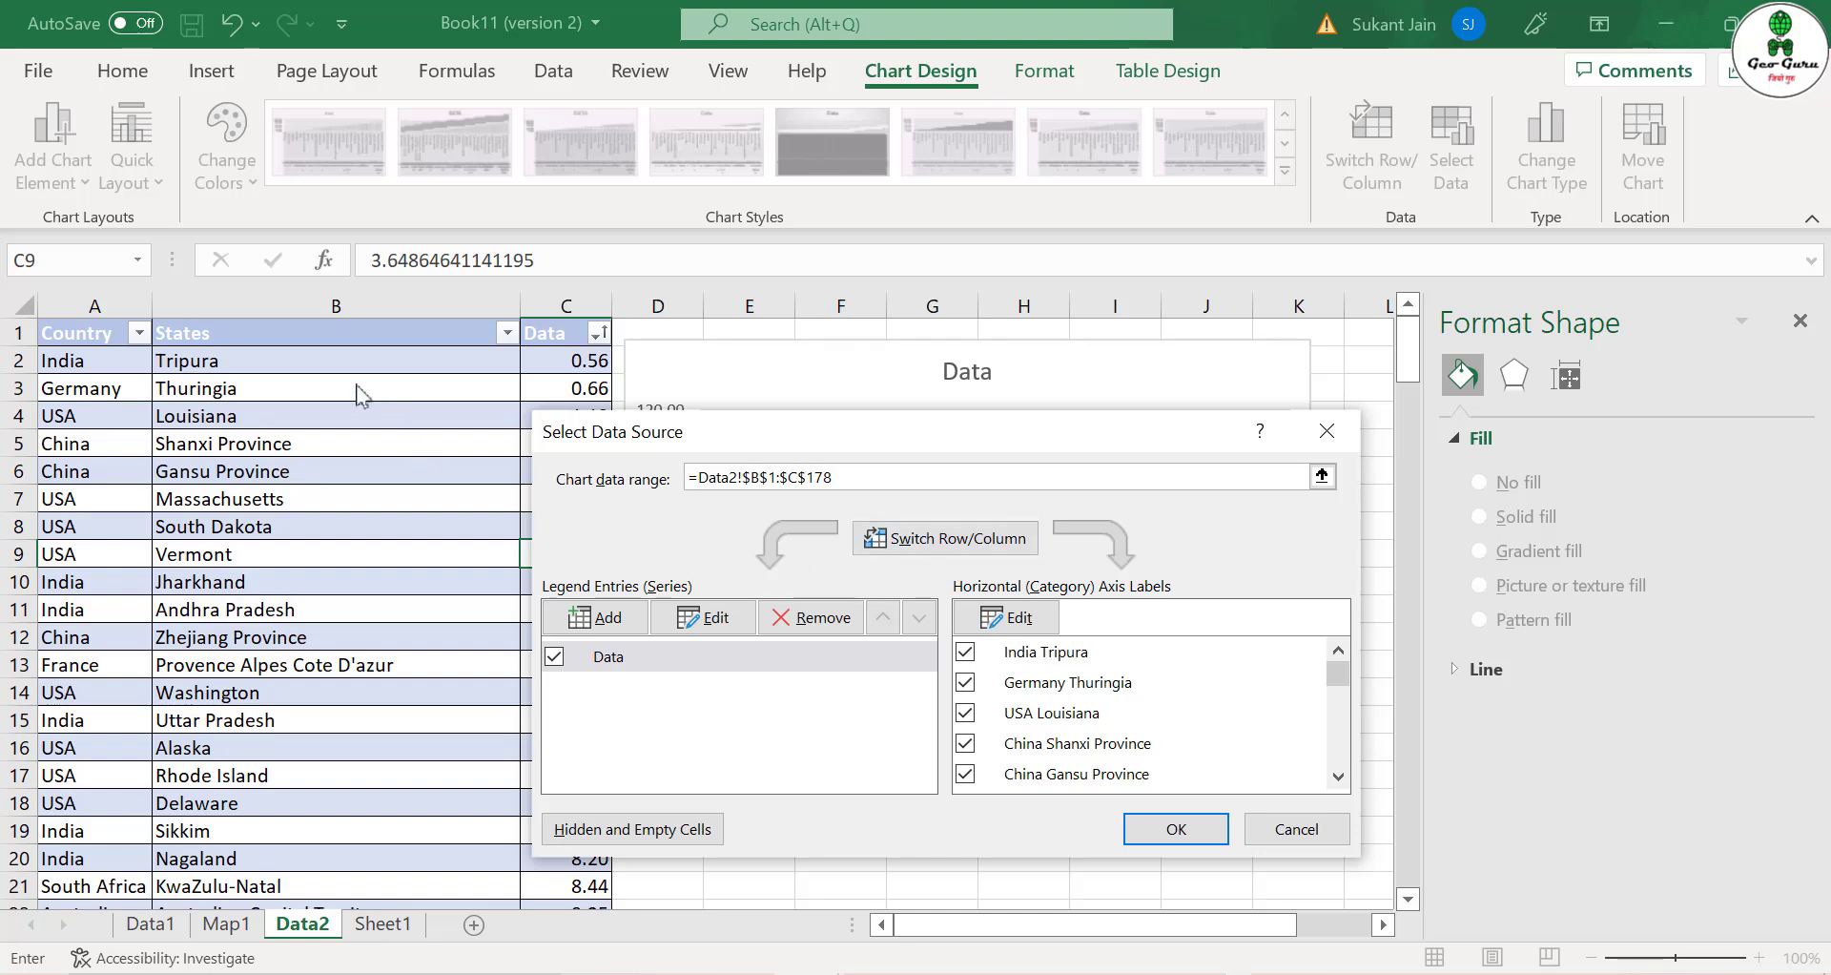
pyautogui.click(1157, 831)
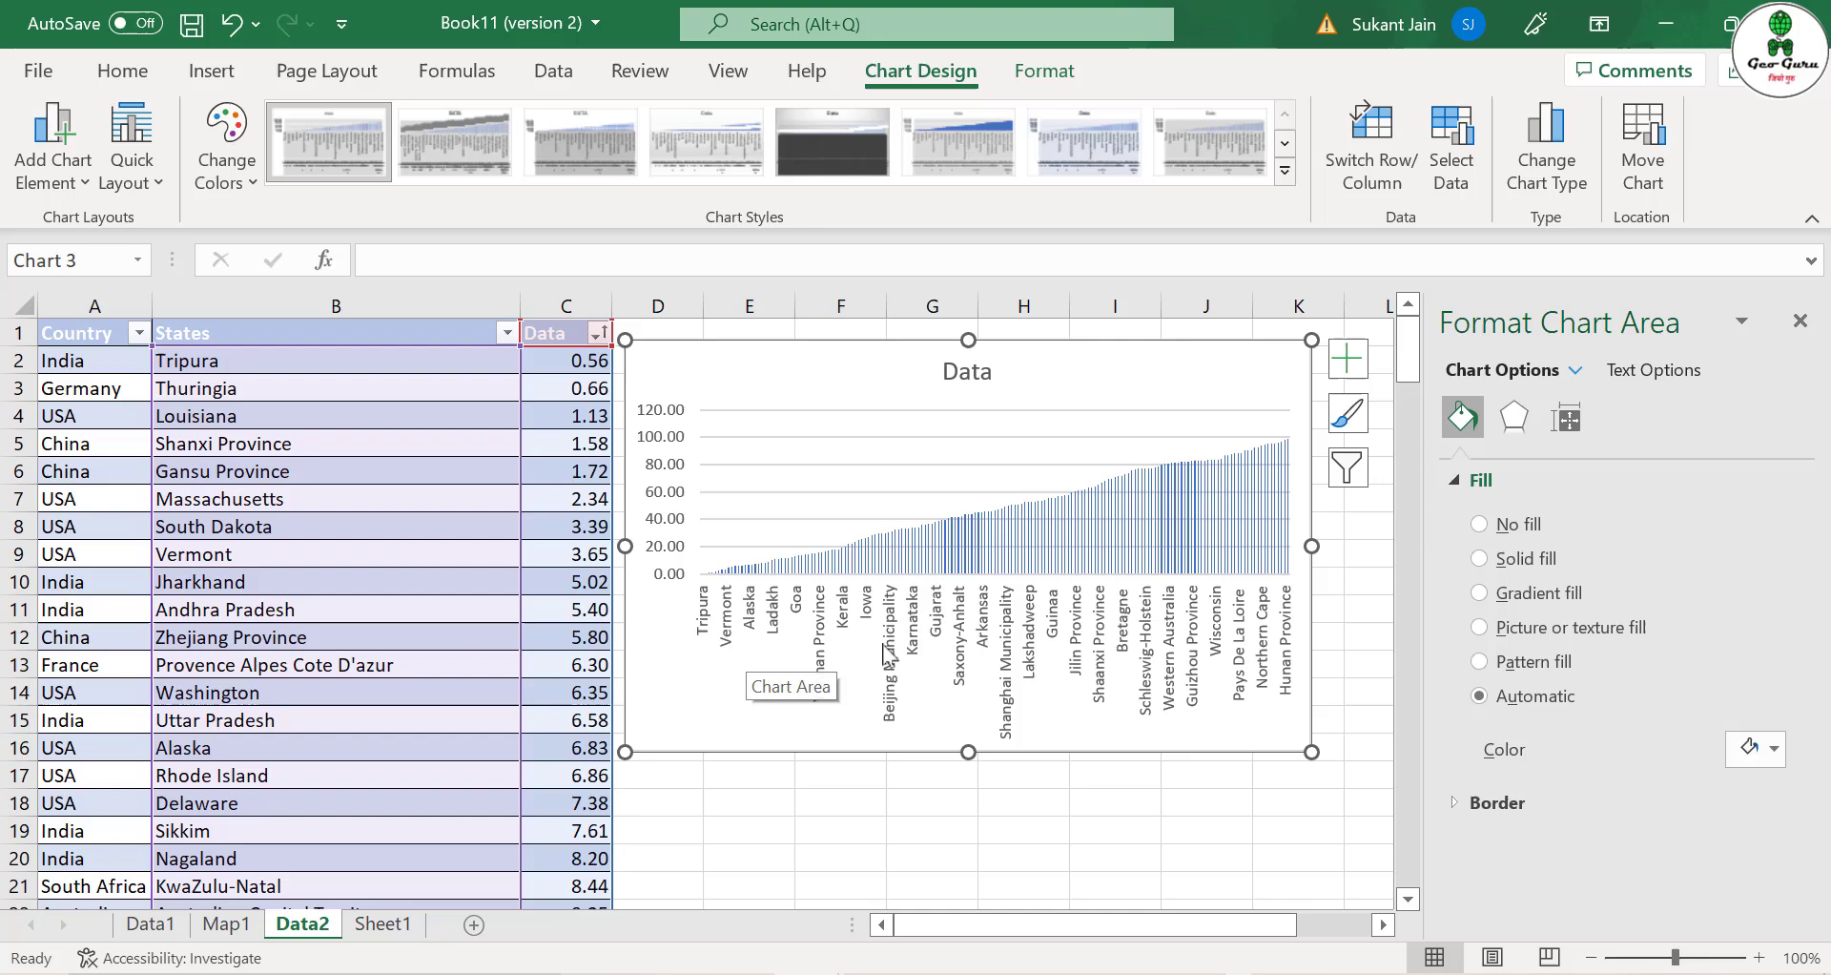
# Cut the column chart from Data2, paste it on Sheet1 at cell K1 beside the slicer, and close the formatting pane.
pyautogui.rightClick(697, 371)
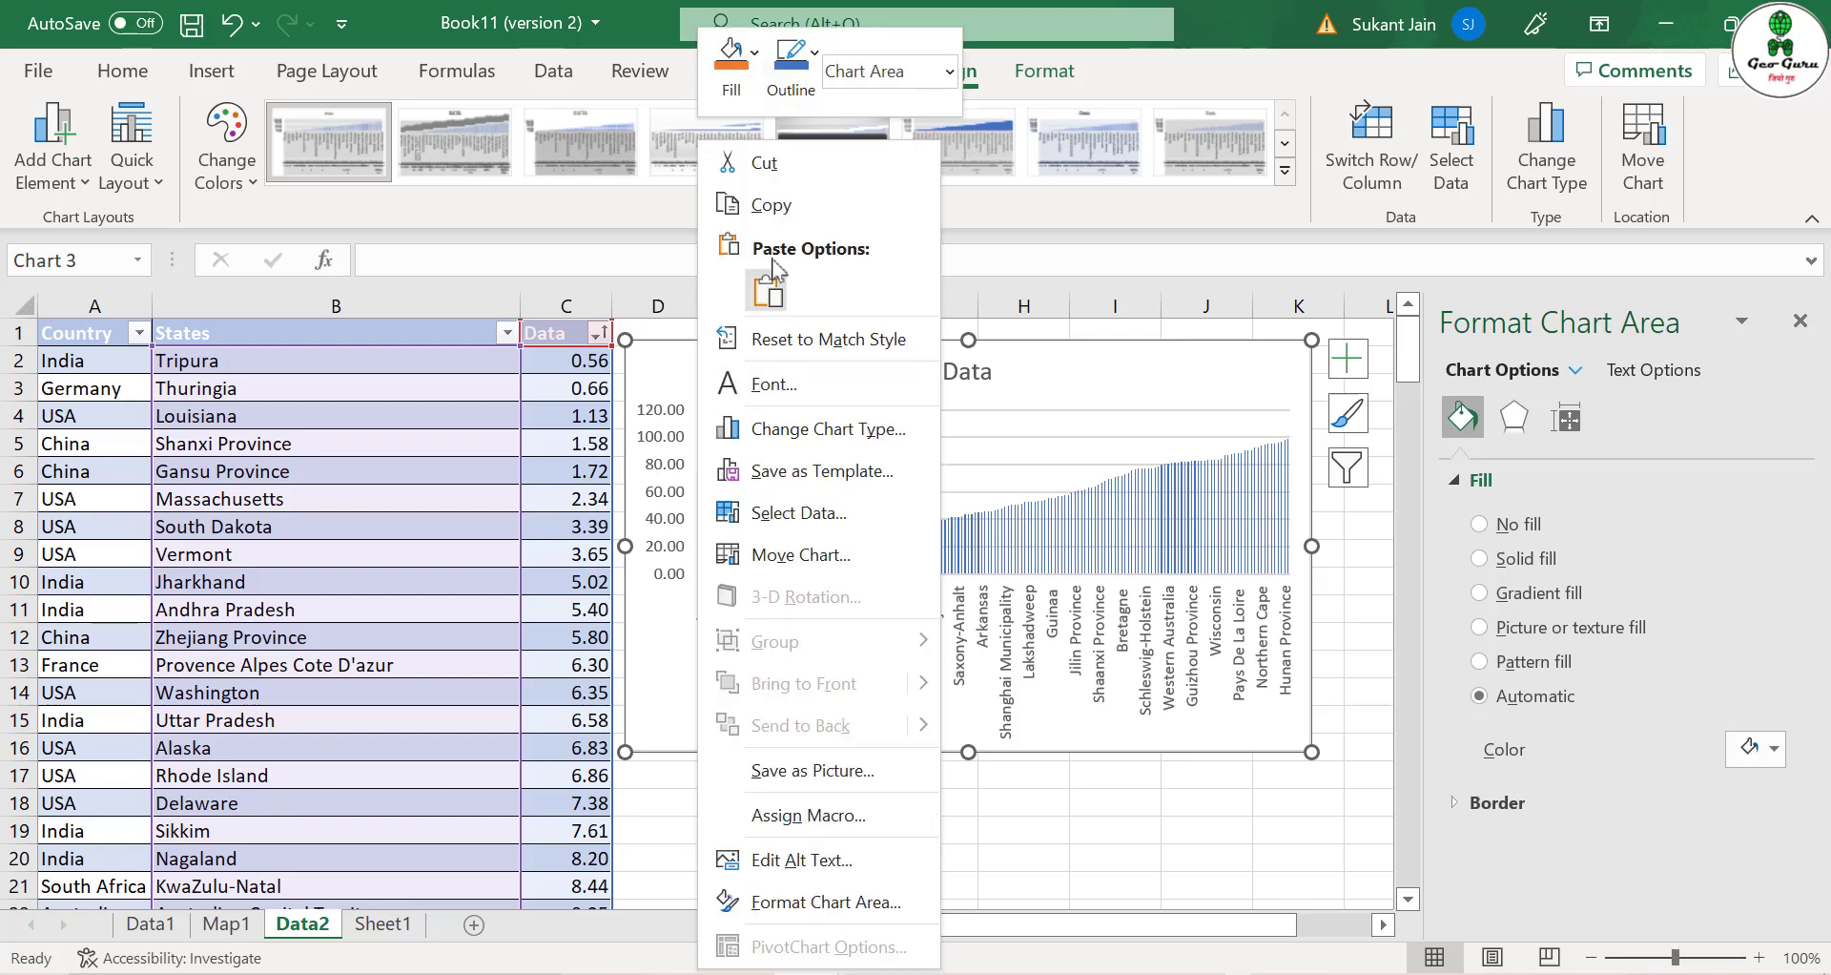
pyautogui.click(780, 168)
pyautogui.click(386, 924)
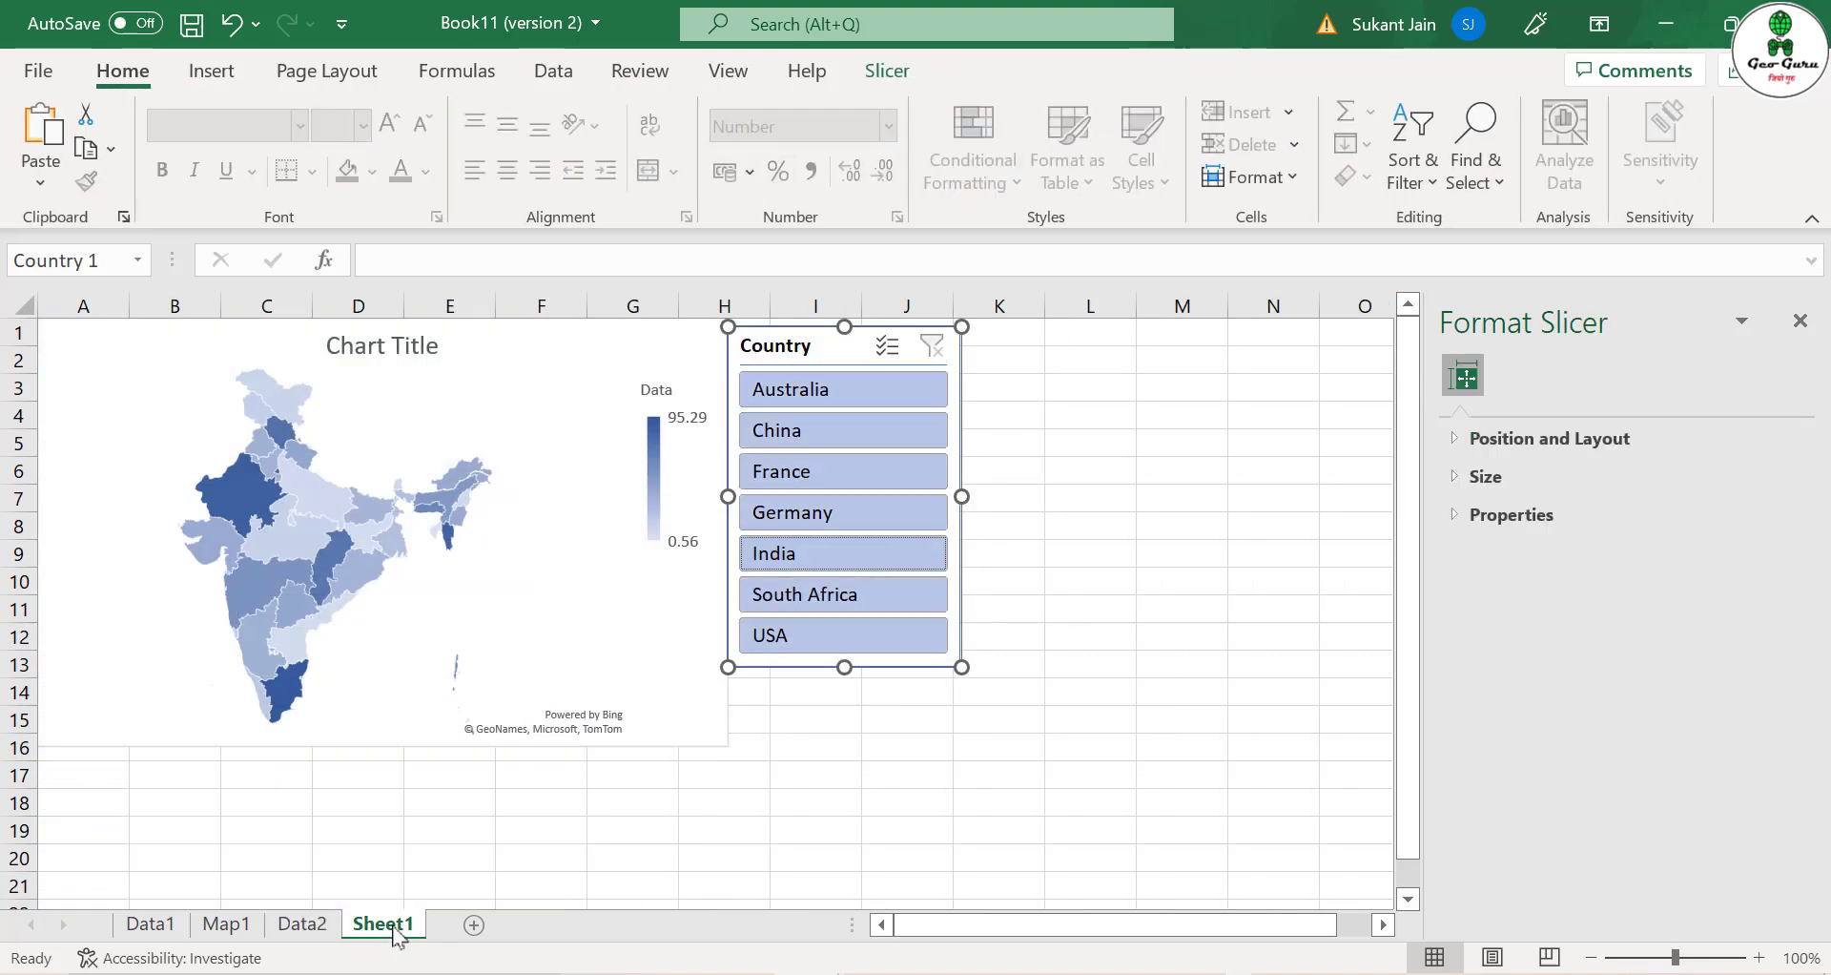
pyautogui.click(1007, 353)
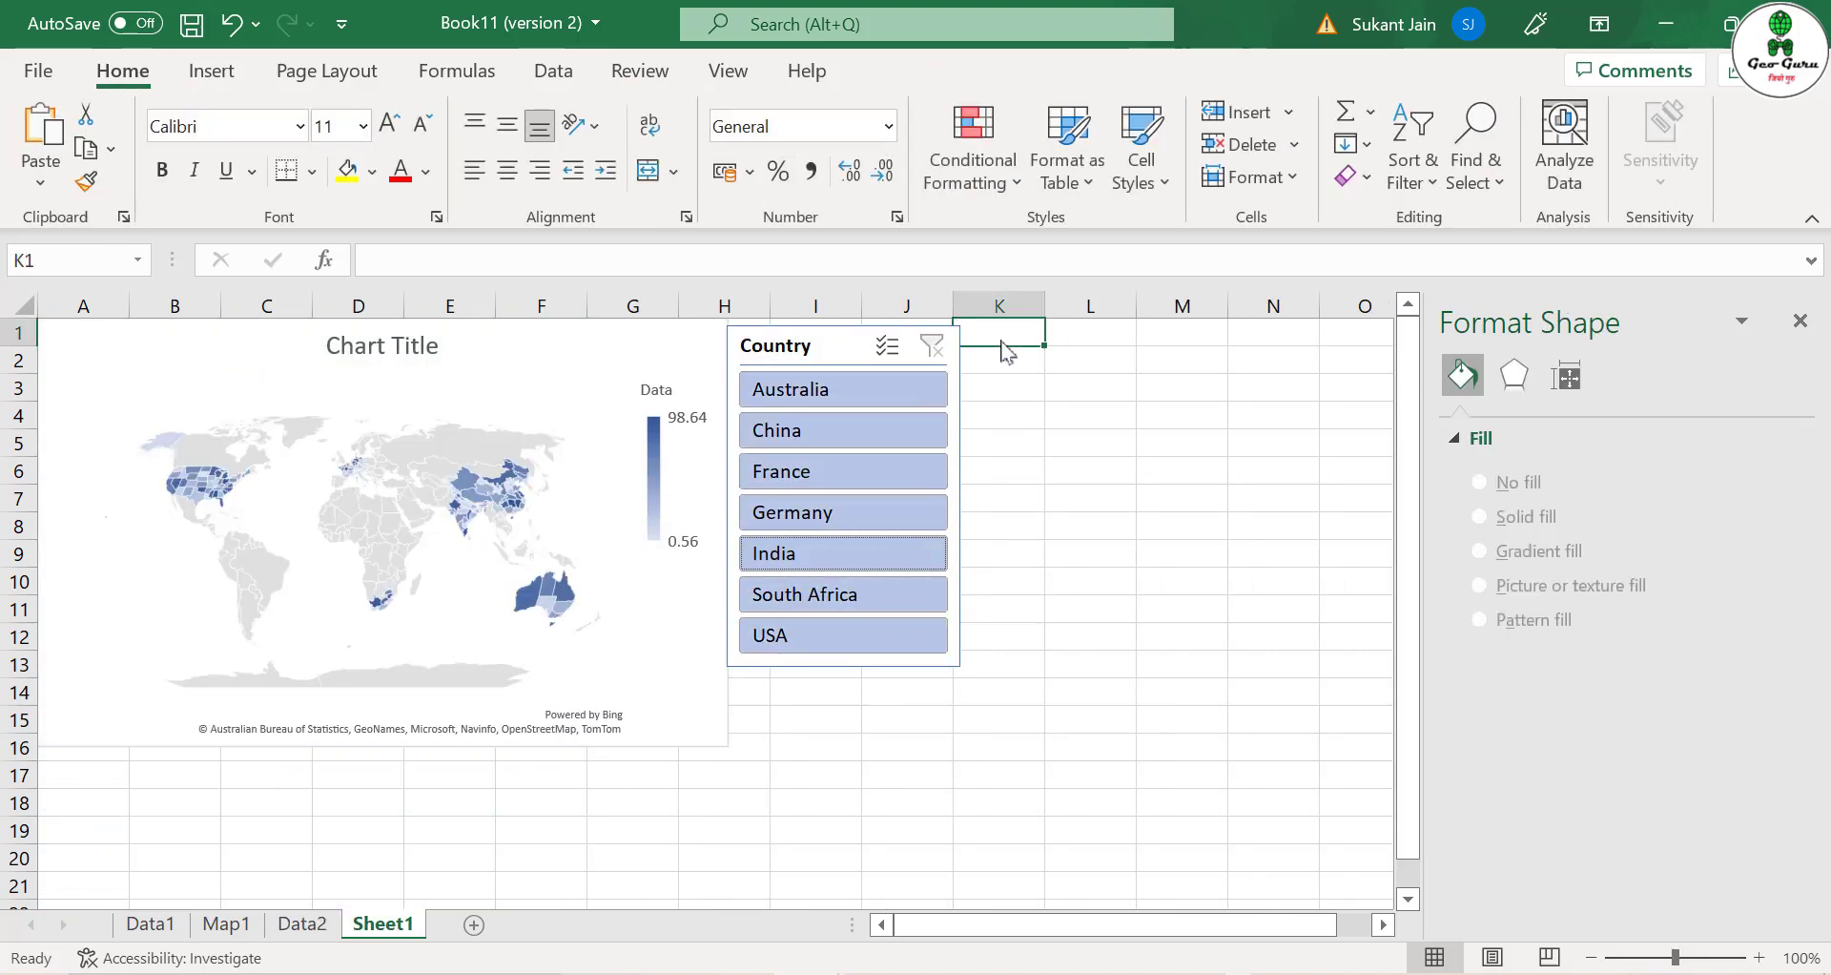
pyautogui.hotkey('ctrl', 'v')
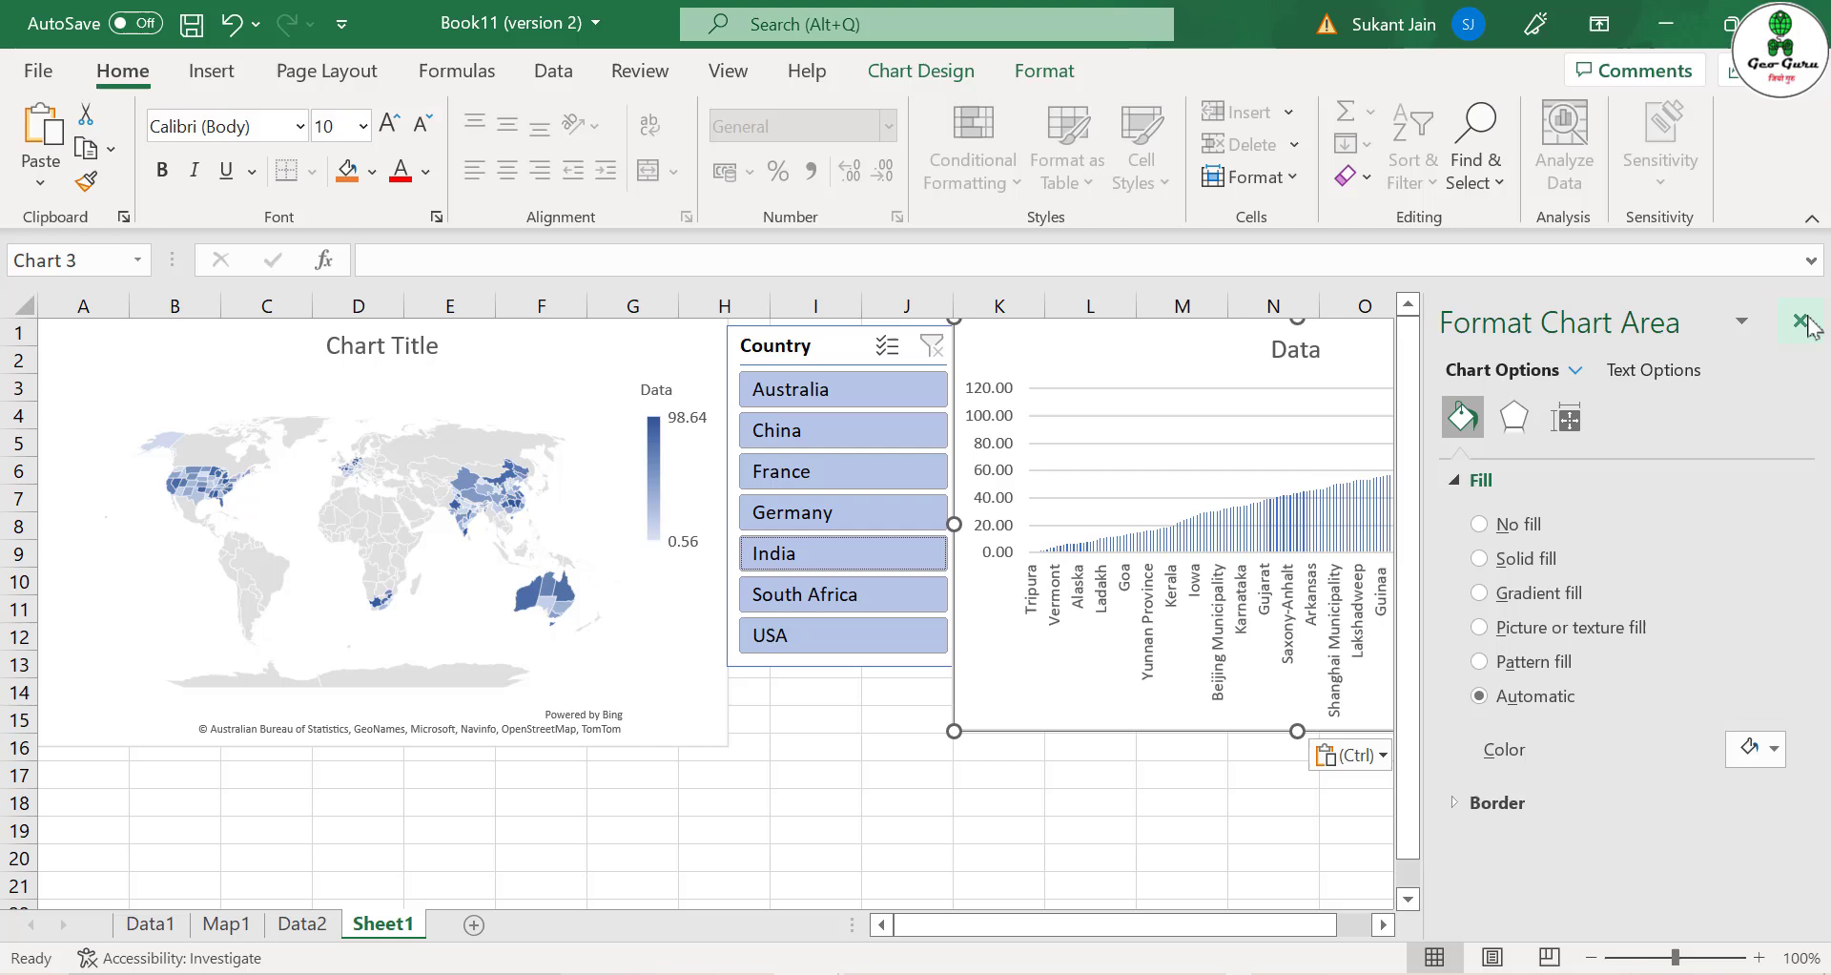
pyautogui.click(1802, 323)
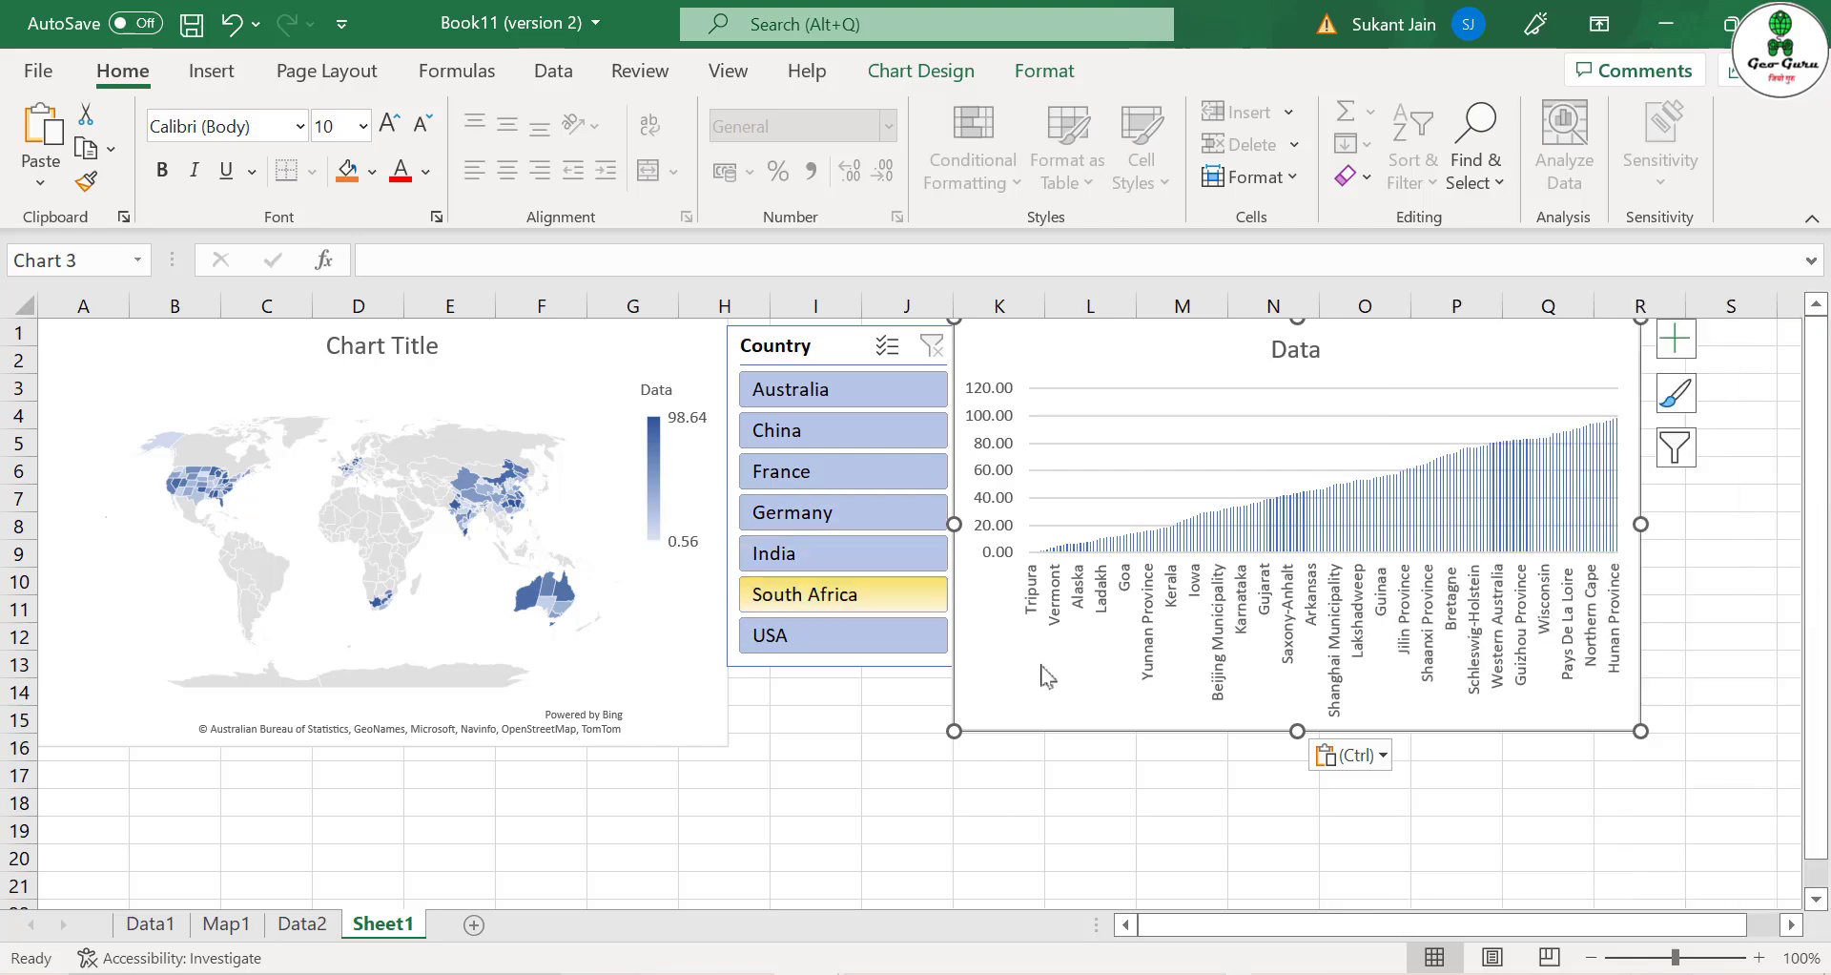
# Show only India in both charts with the Country slicer and inspect the map values of Rajasthan and Tamil Nadu.
pyautogui.click(837, 558)
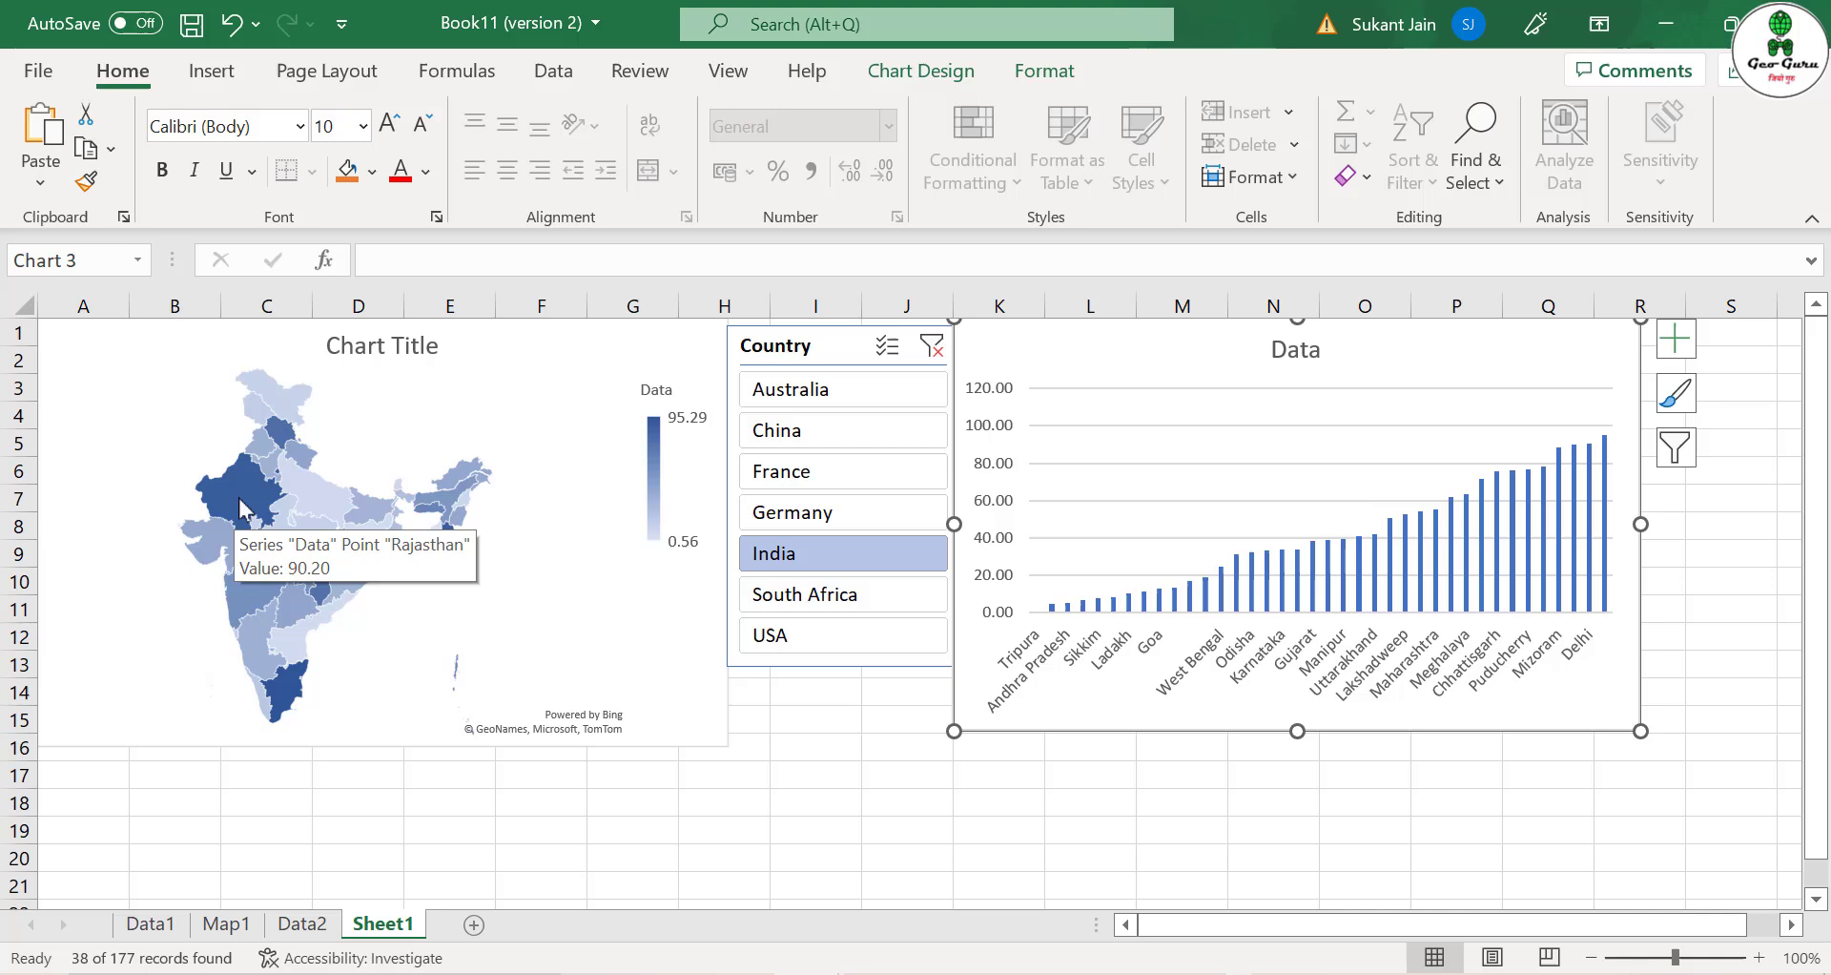
pyautogui.moveTo(279, 688)
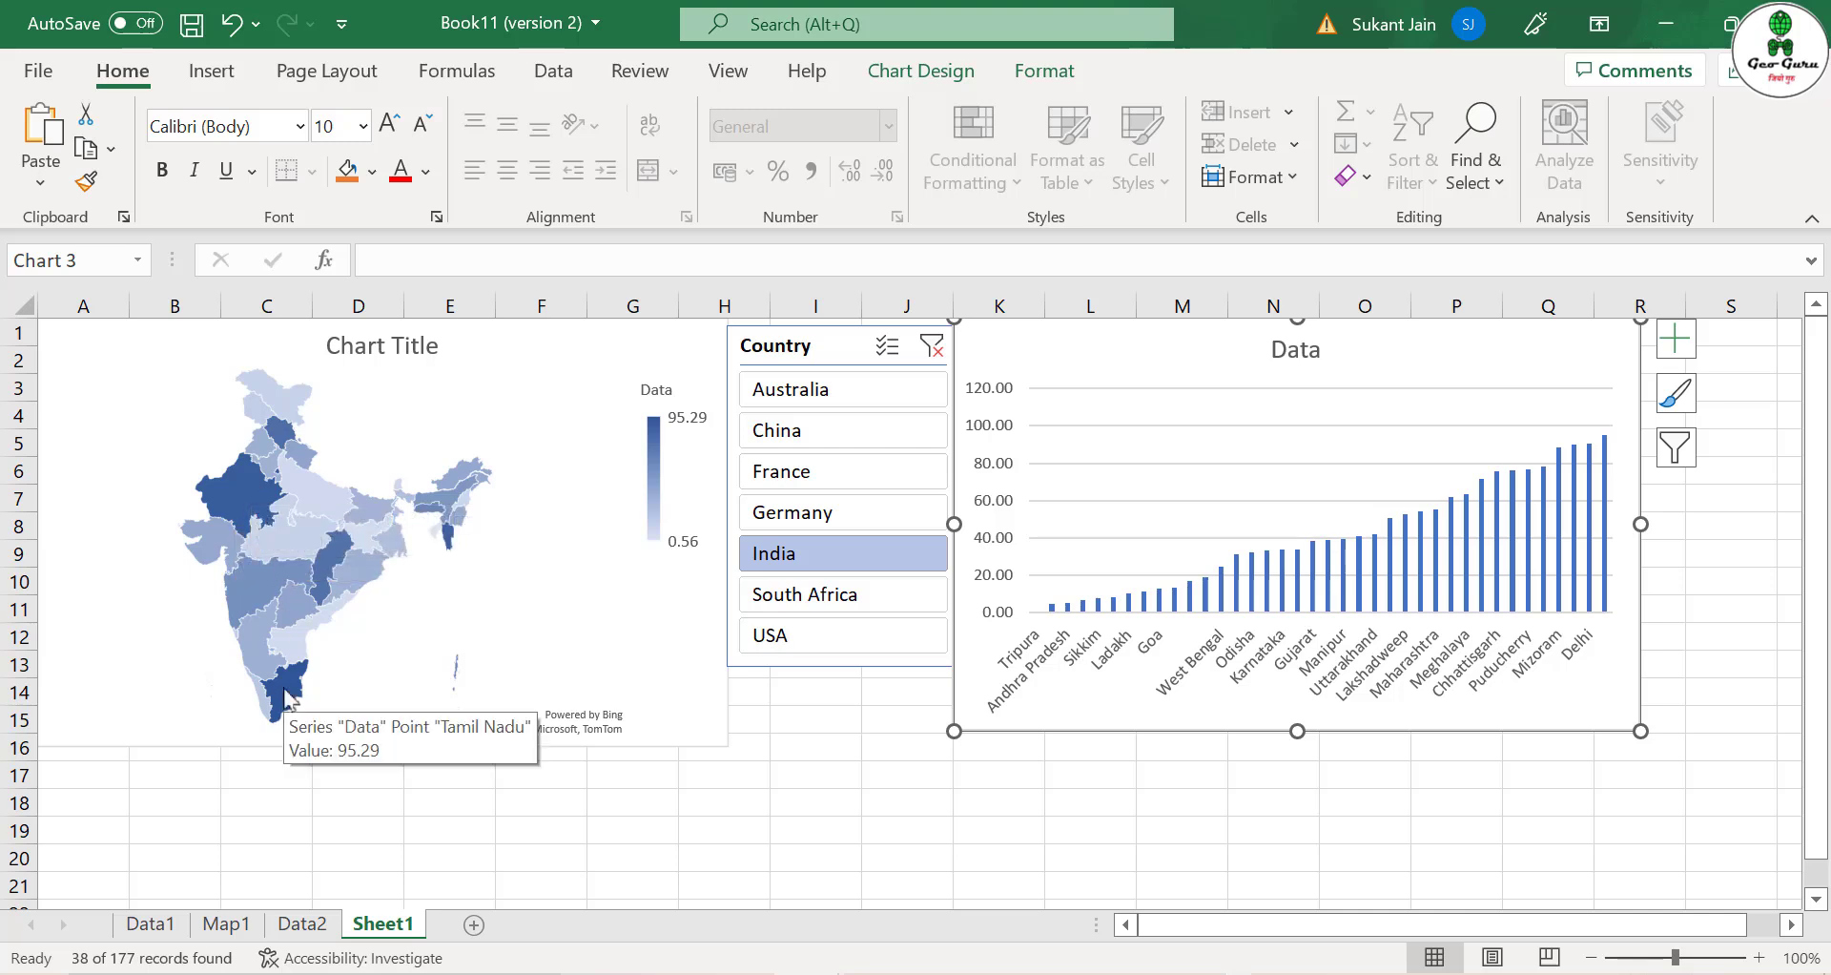
pyautogui.moveTo(329, 569)
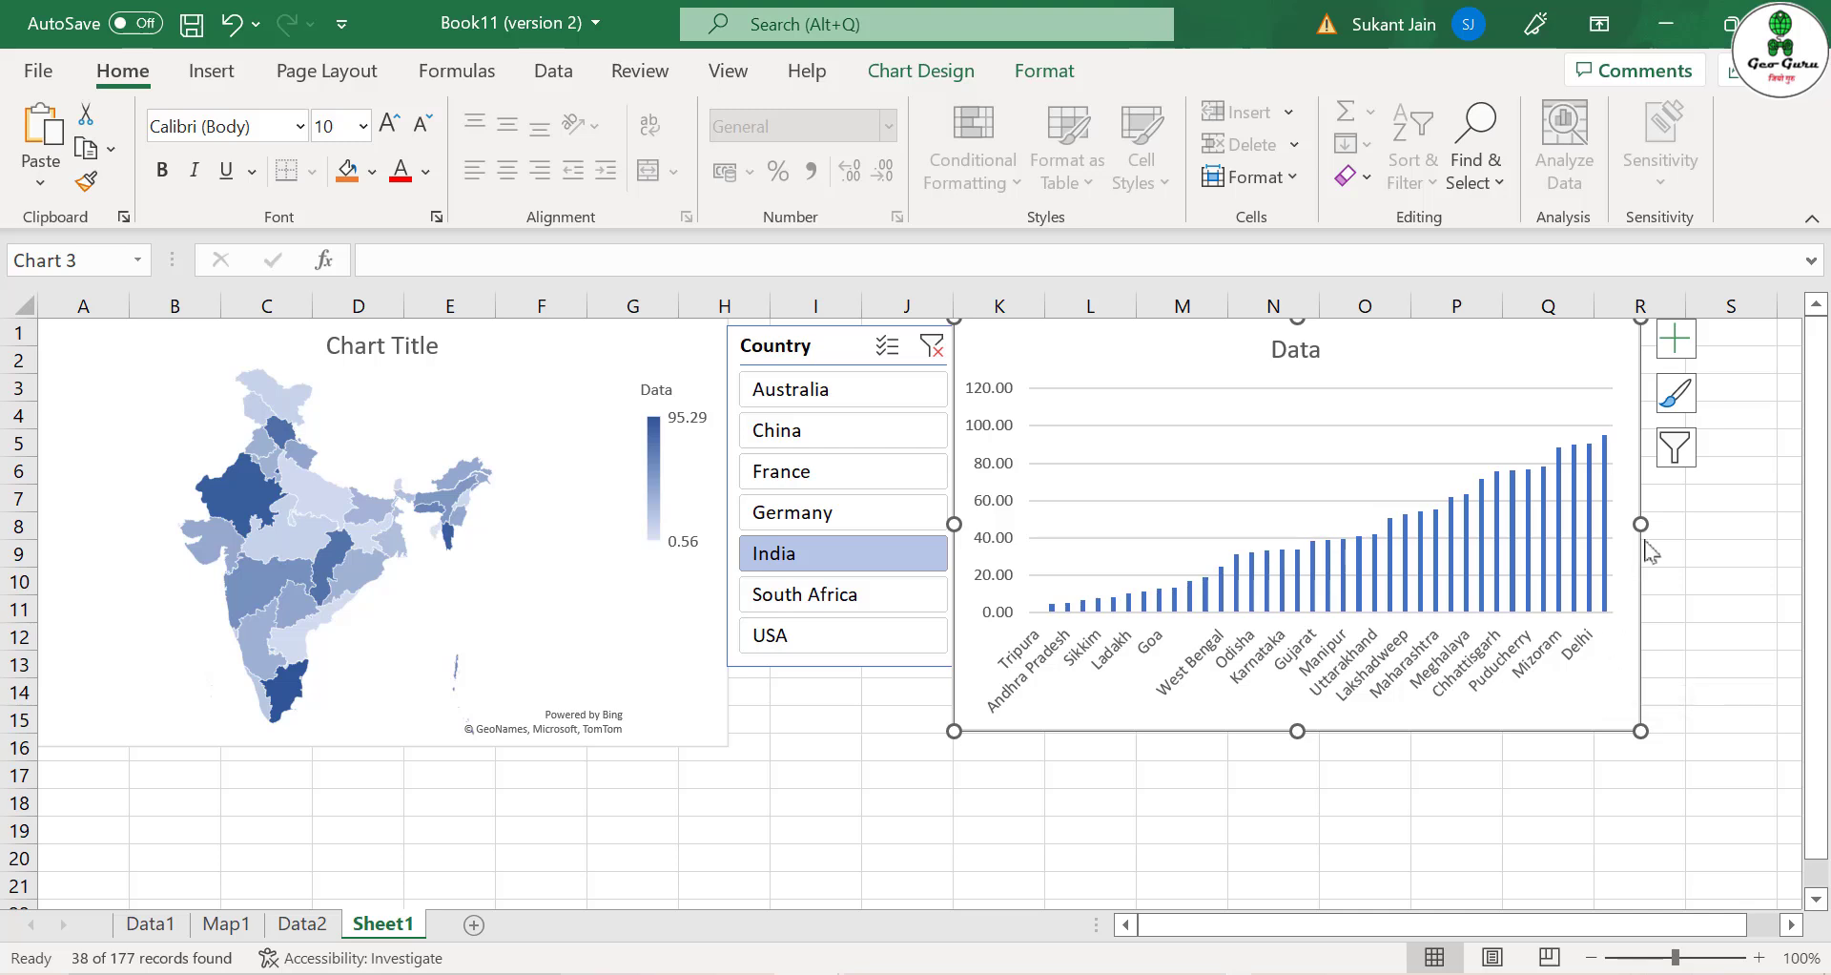
# Widen the column chart to reach column S and inspect its tallest bars.
pyautogui.moveTo(1641, 524); pyautogui.dragTo(1751, 514)
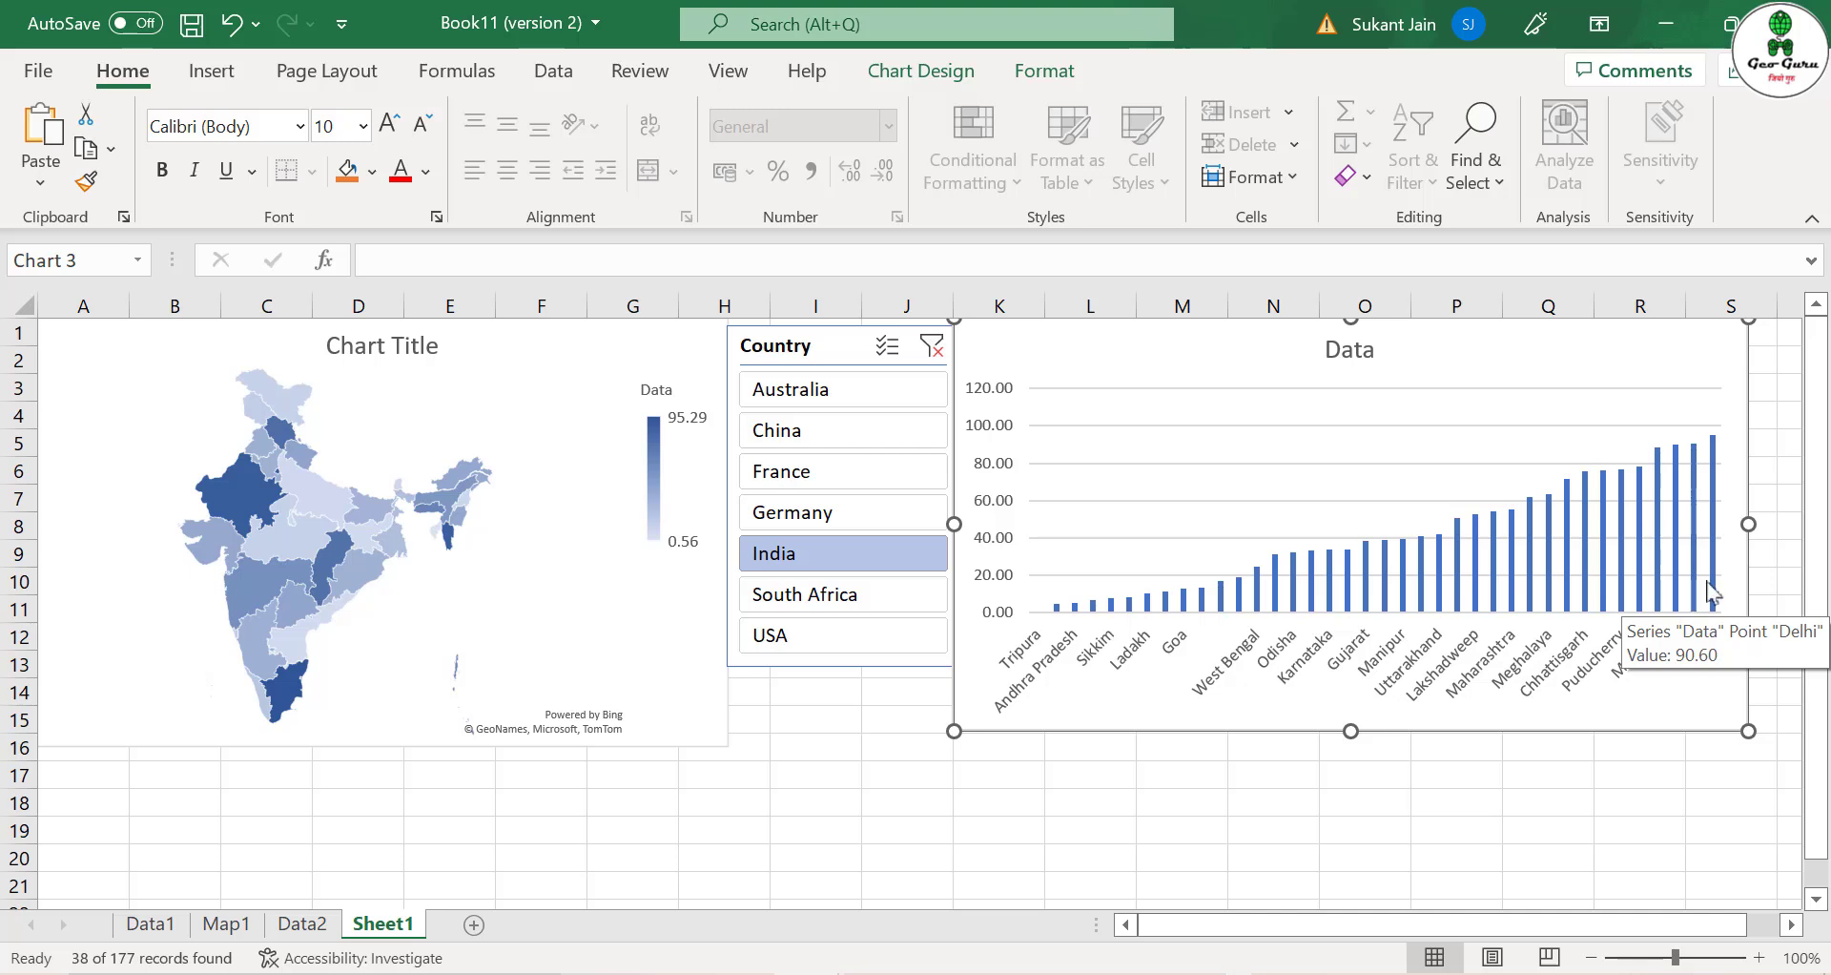
pyautogui.moveTo(1717, 576)
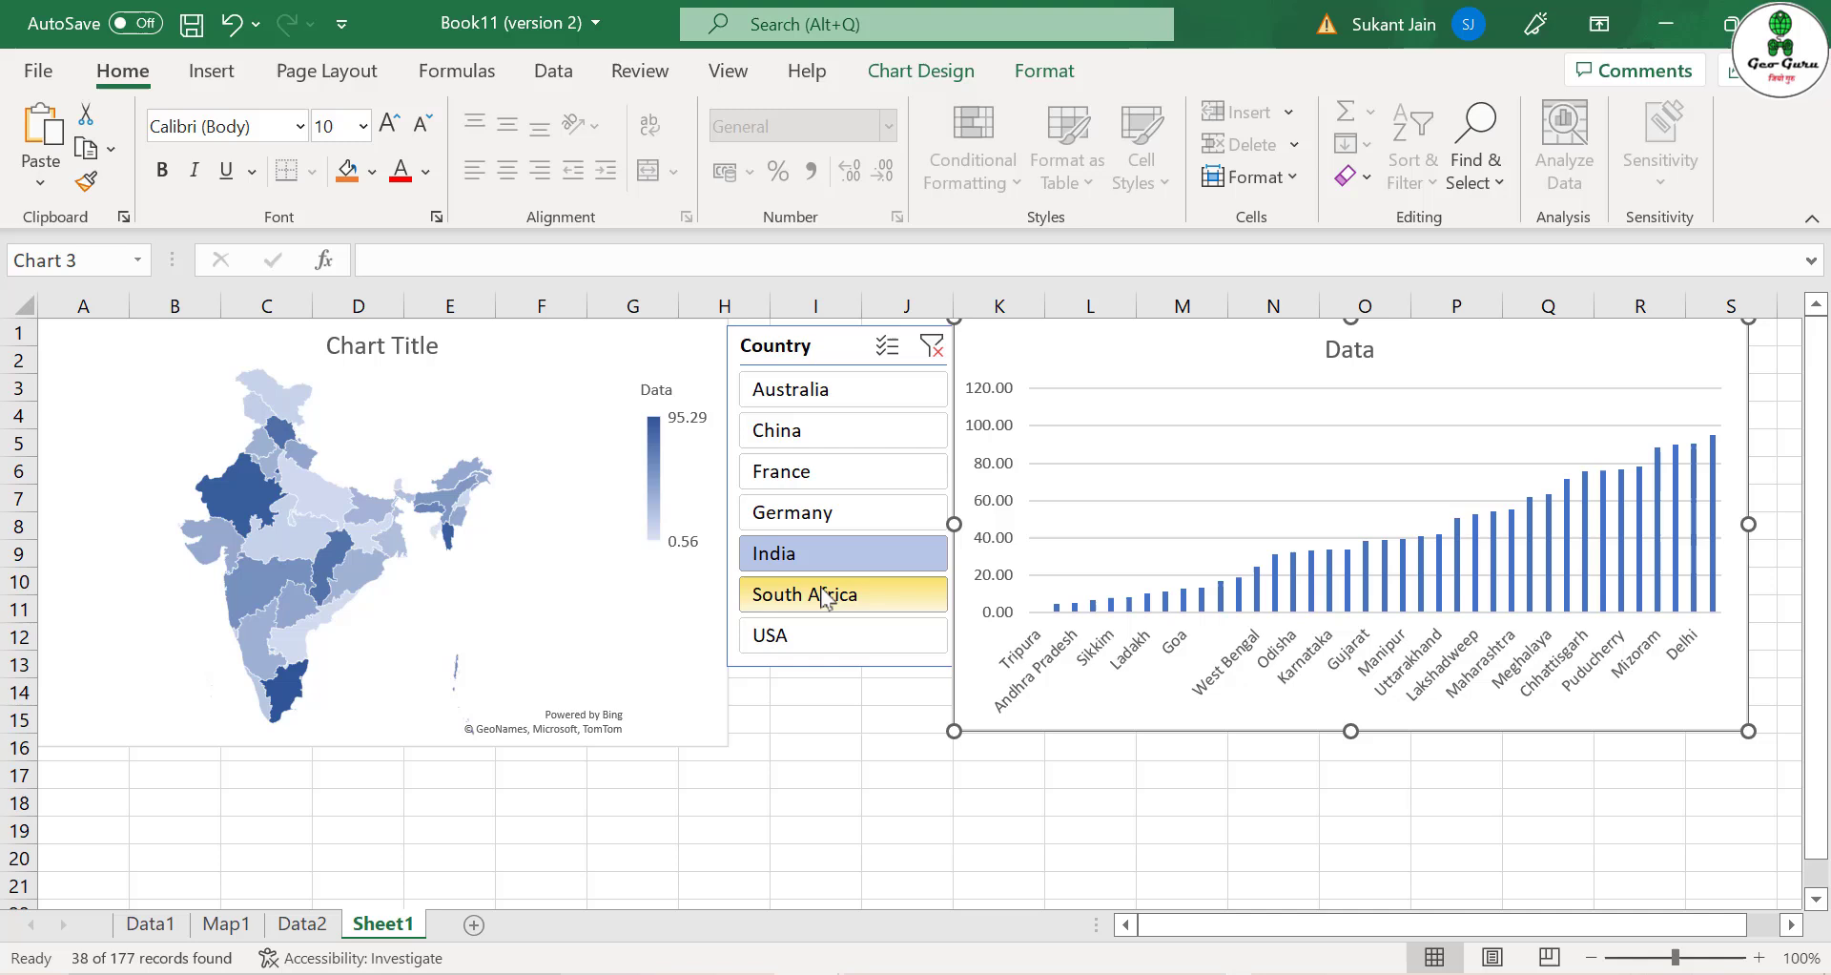
# Filter the map and column chart with the slicer by USA, Australia and China in turn.
pyautogui.click(817, 637)
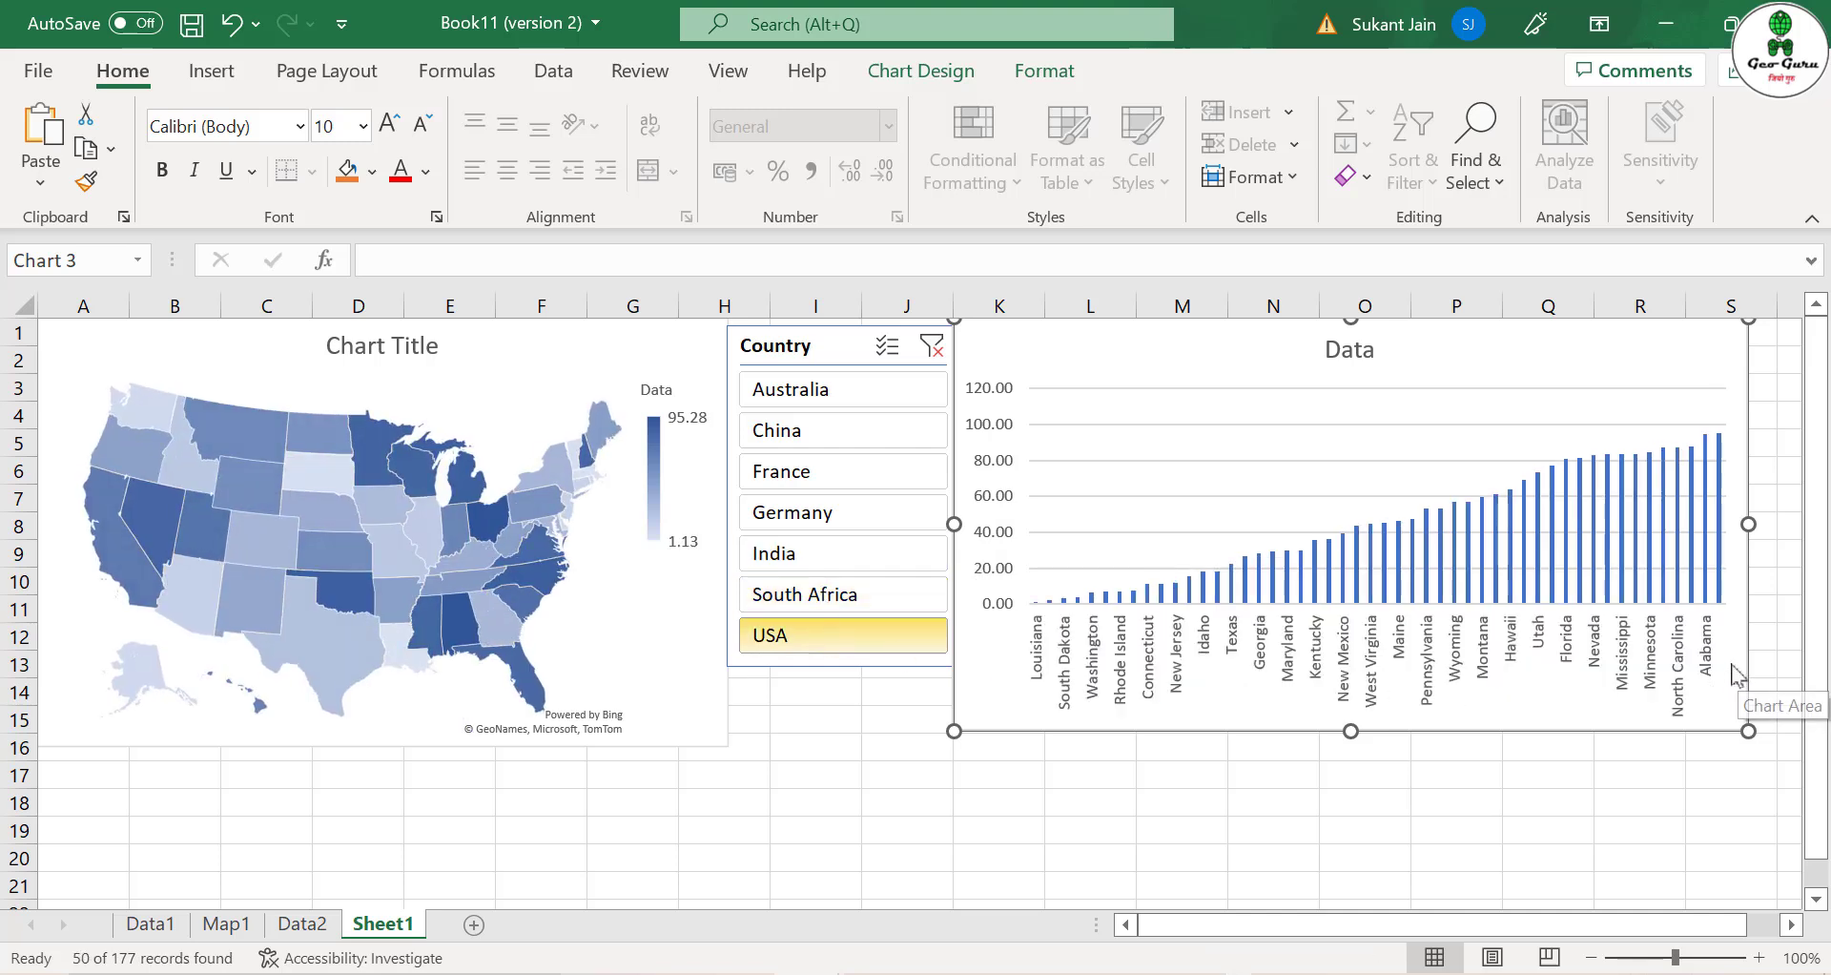
pyautogui.click(803, 391)
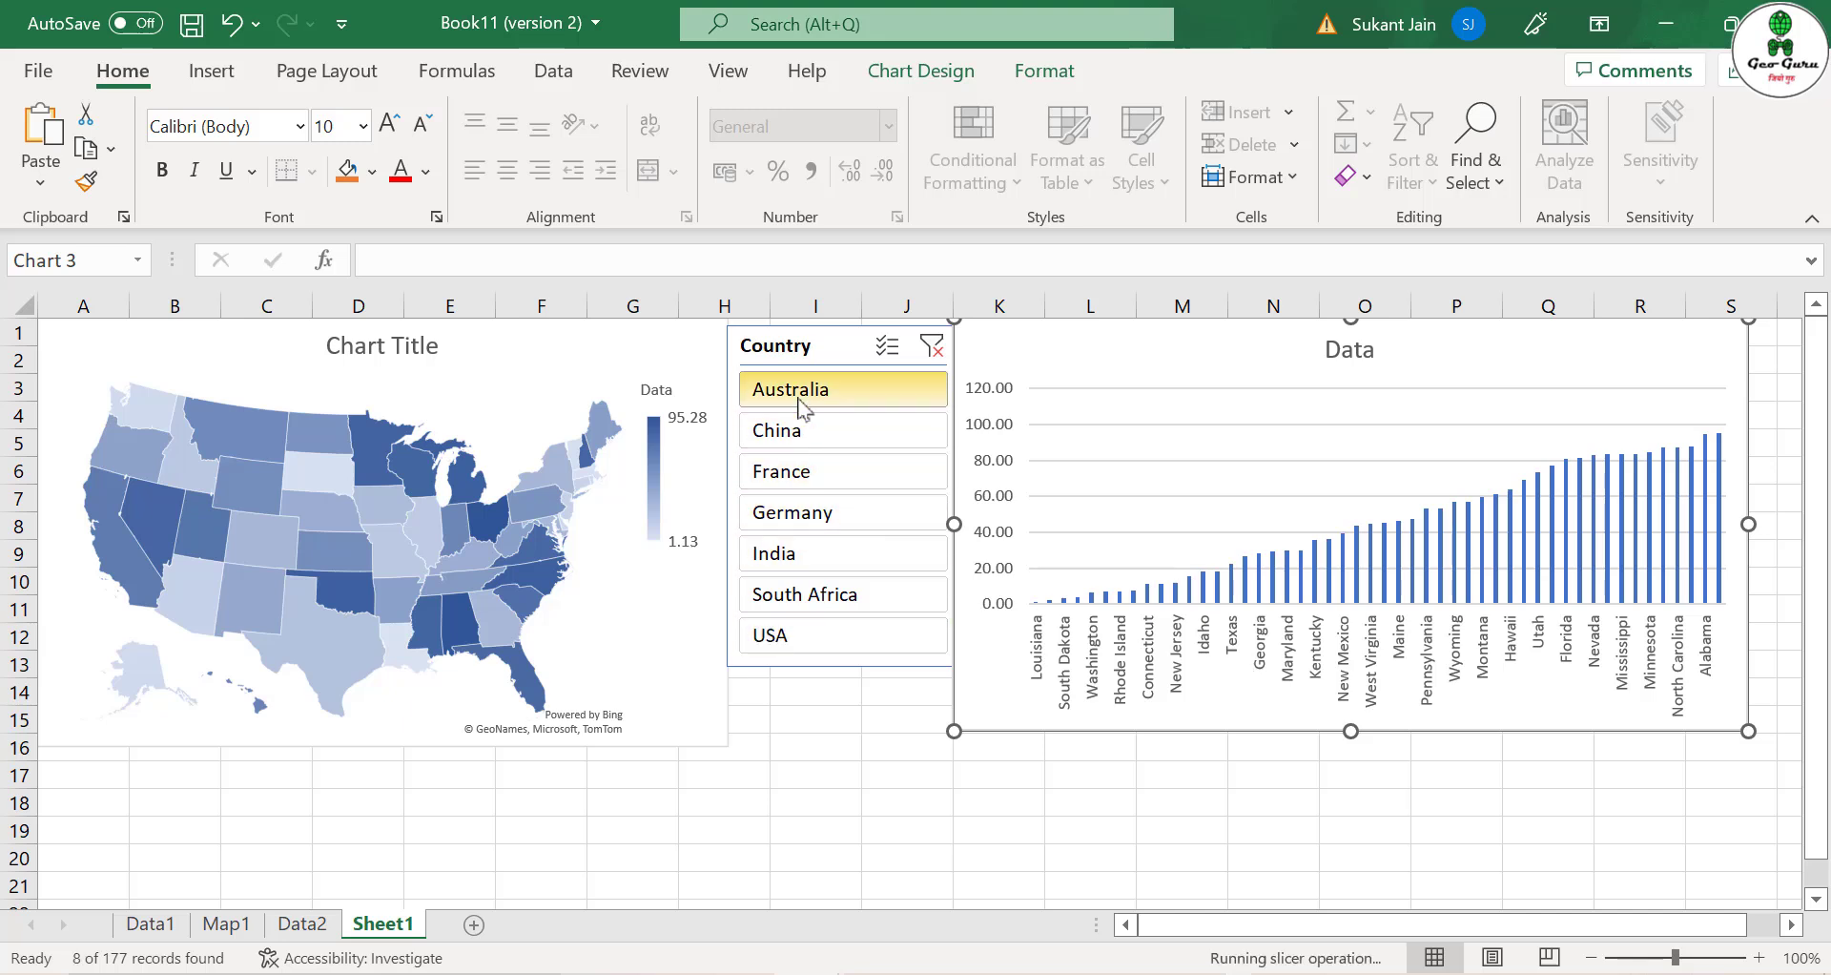
pyautogui.click(802, 431)
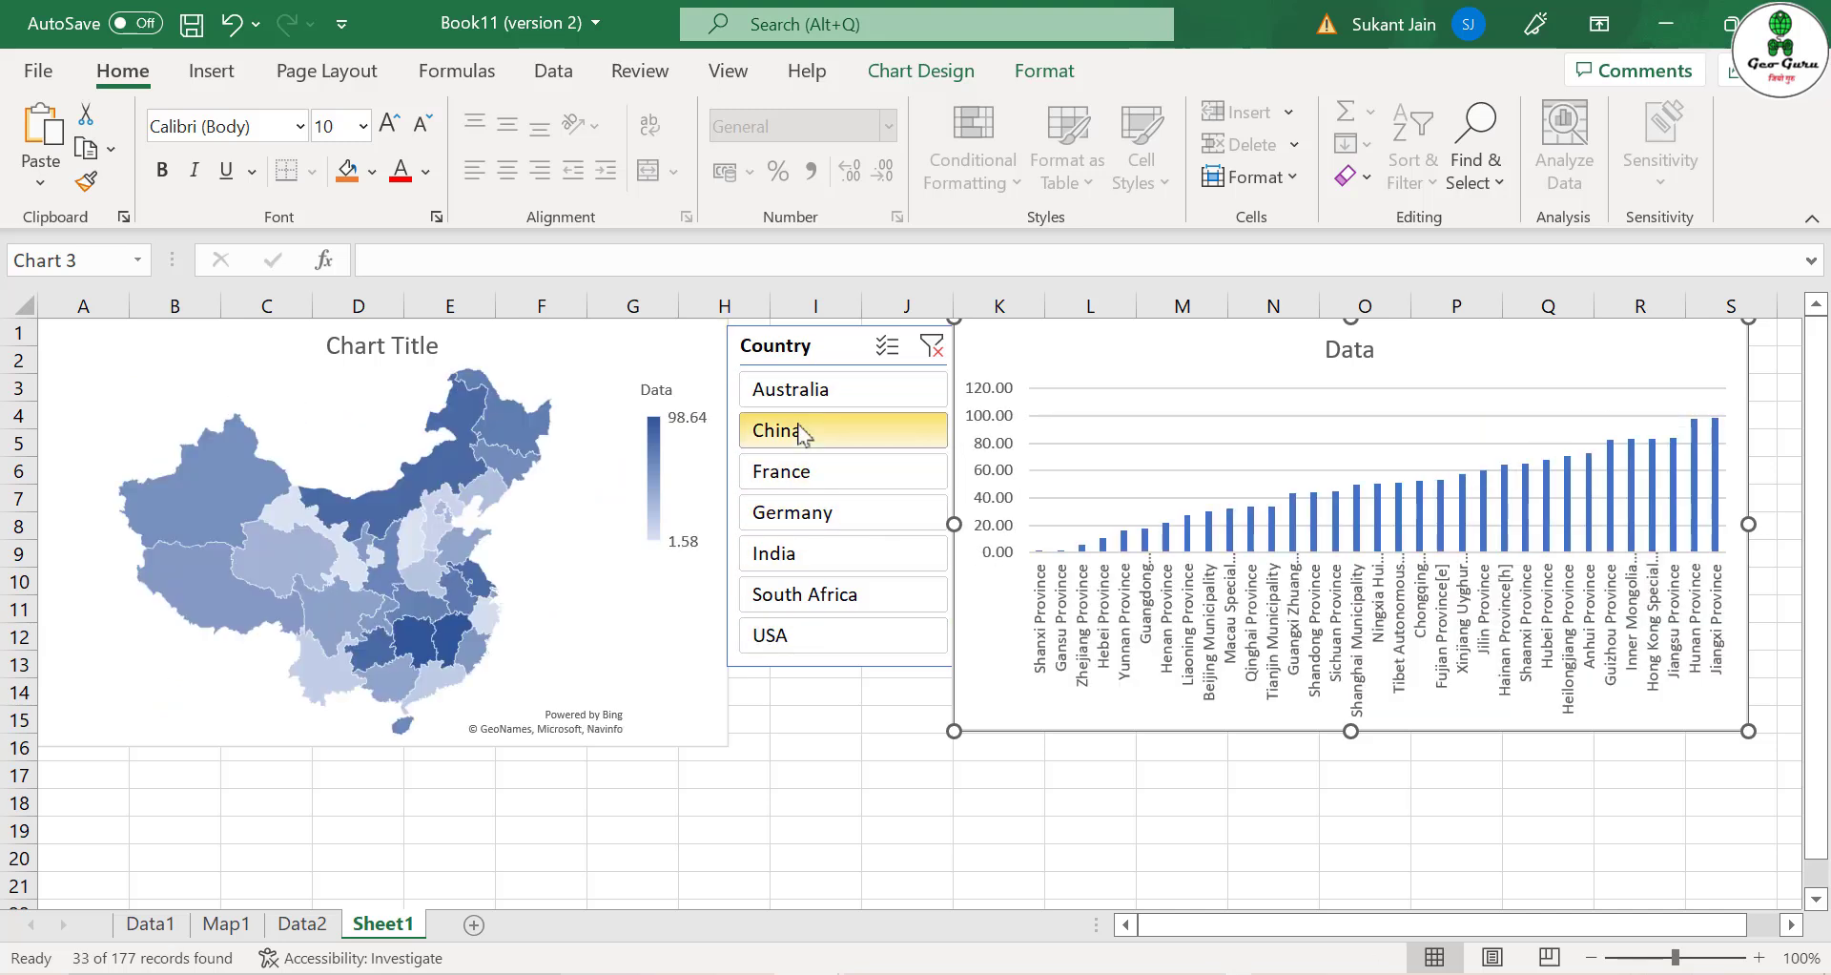